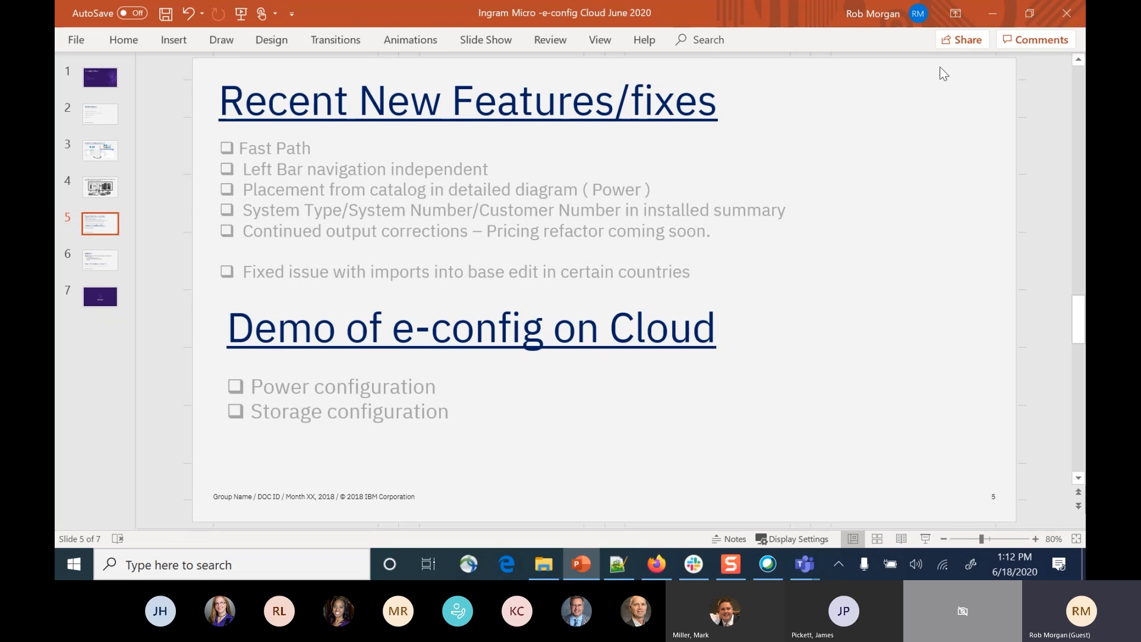
# Switch from the presentation to e-config Cloud in Firefox and start creating an initial order.
pyautogui.click(994, 17)
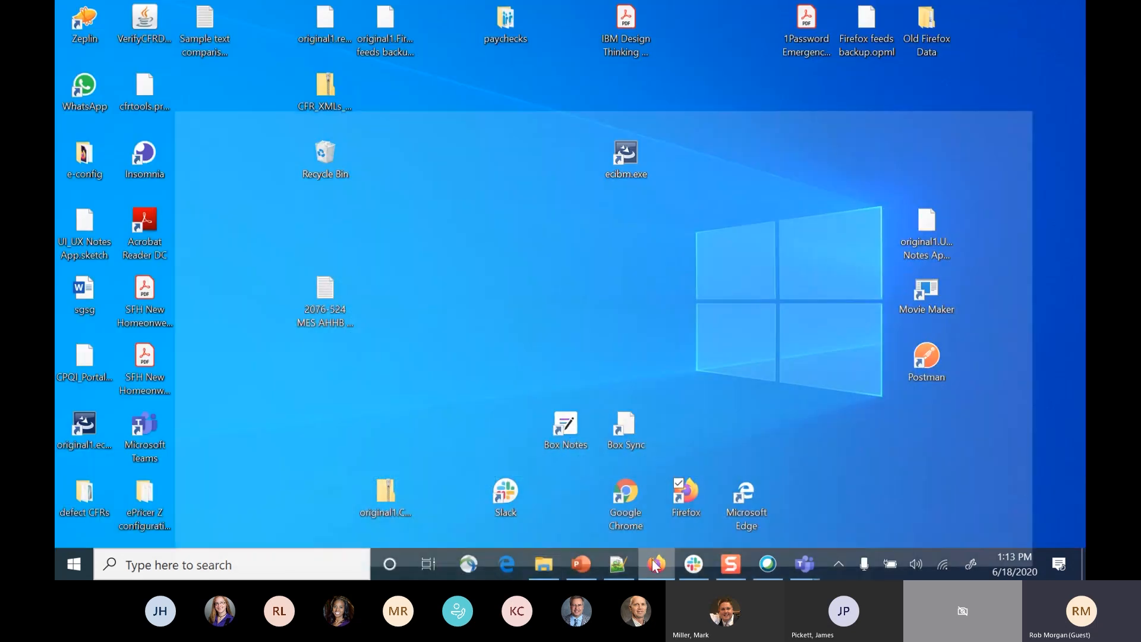
pyautogui.click(656, 564)
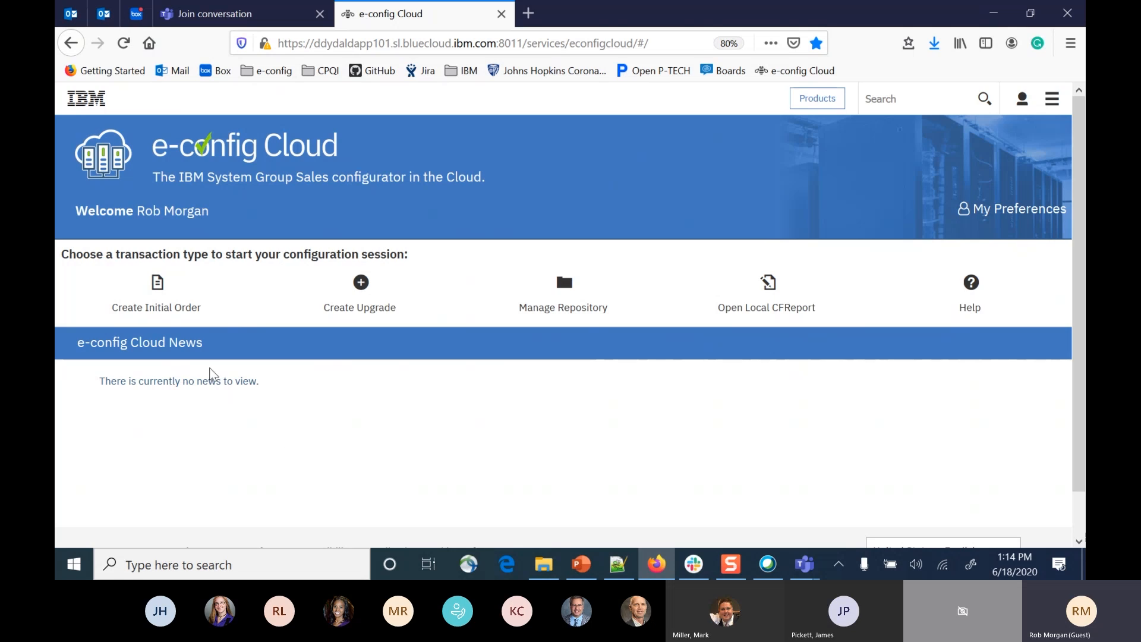
pyautogui.click(159, 302)
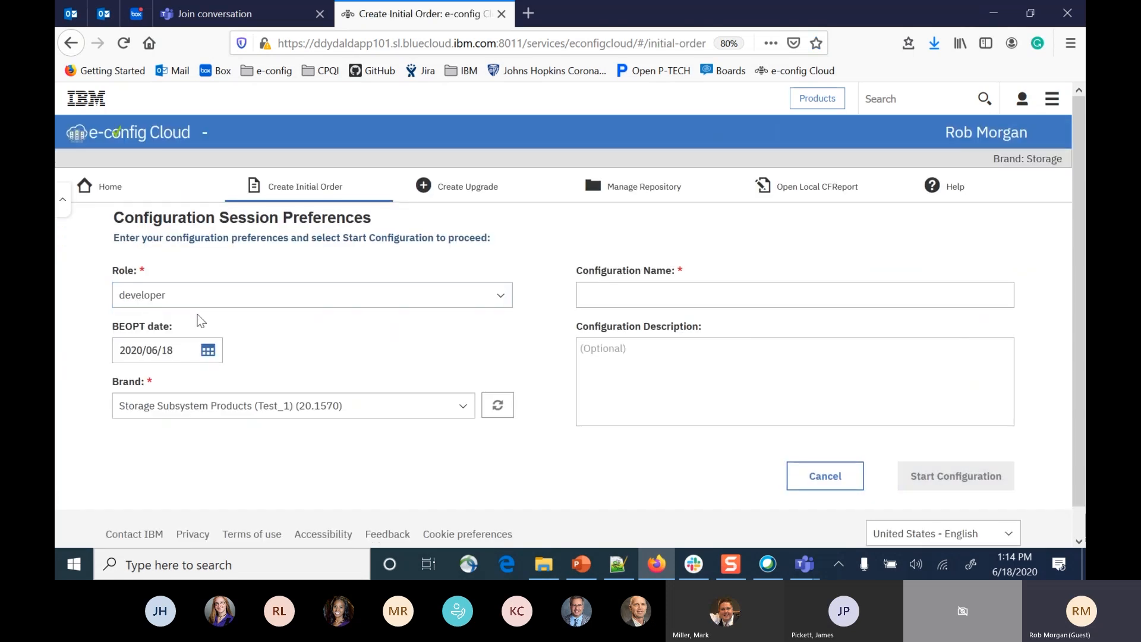
# Keep the developer role and choose the brand Storage Subsystem Products (Test_1) (20.1570) for the configuration session.
pyautogui.click(486, 300)
pyautogui.click(487, 300)
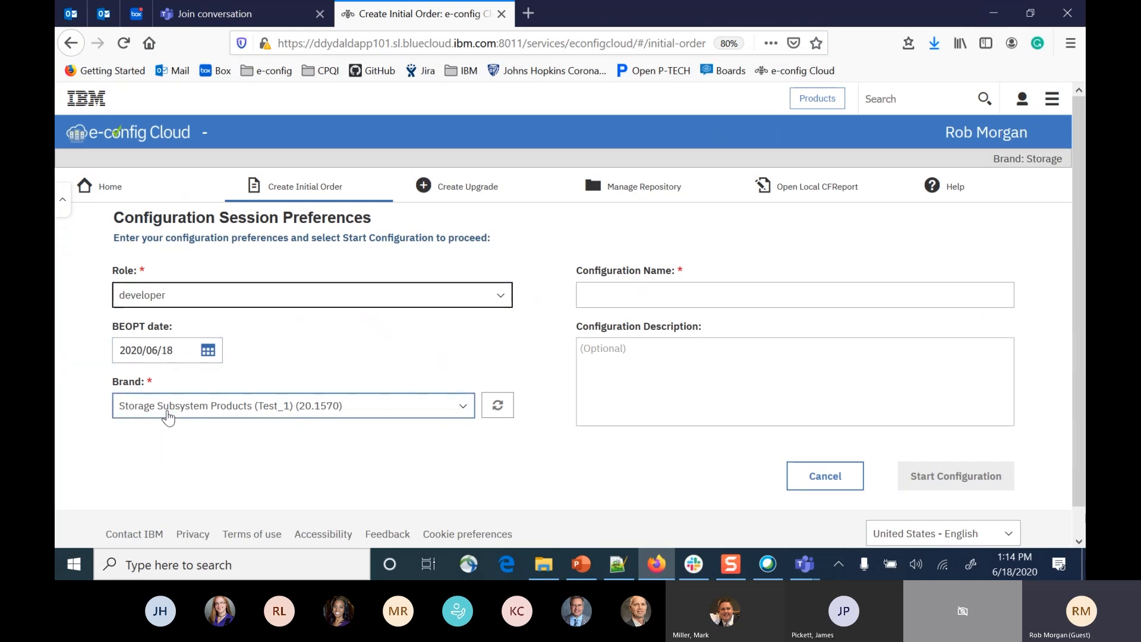
pyautogui.click(462, 415)
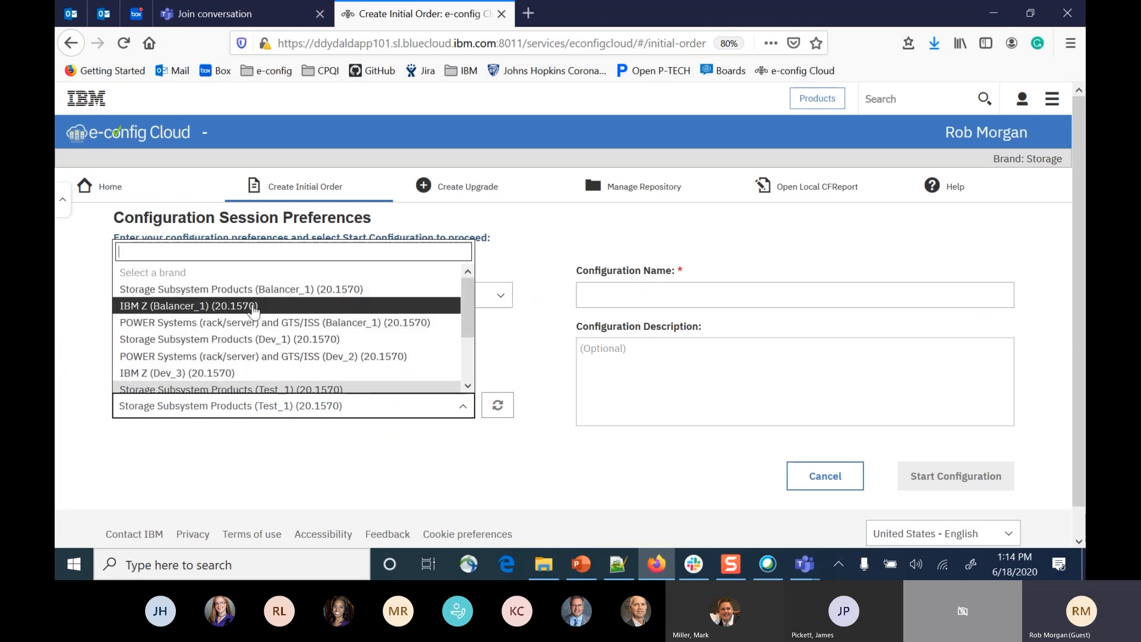
pyautogui.scroll(-2, 244, 333)
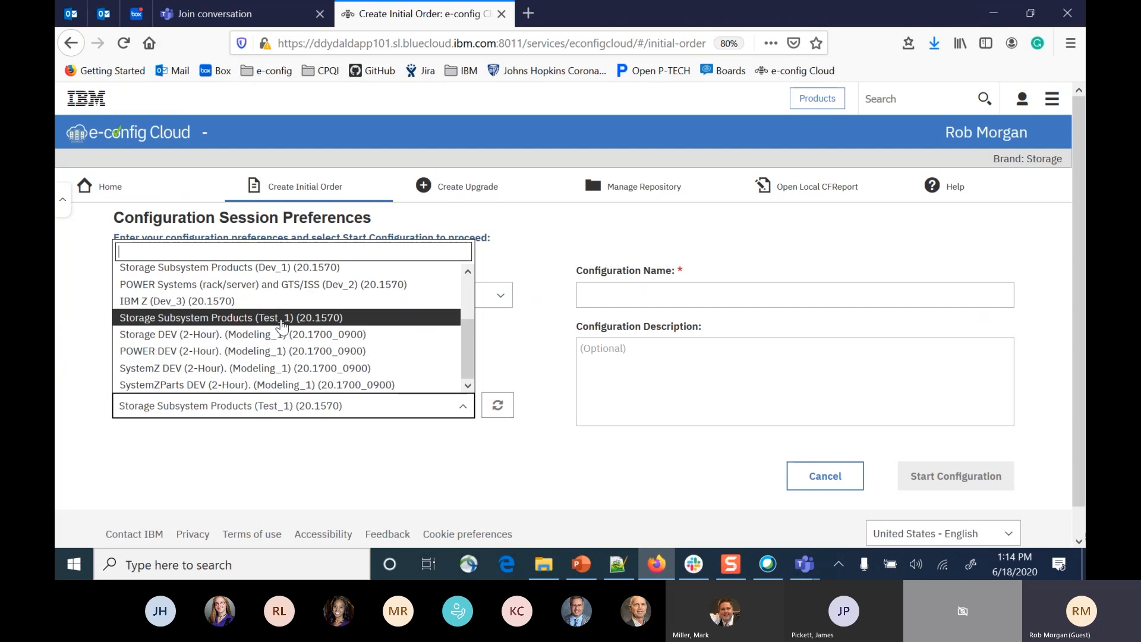
pyautogui.click(285, 327)
# Name the configuration "Demo 100", leave its description empty, and start the configuration.
pyautogui.click(677, 297)
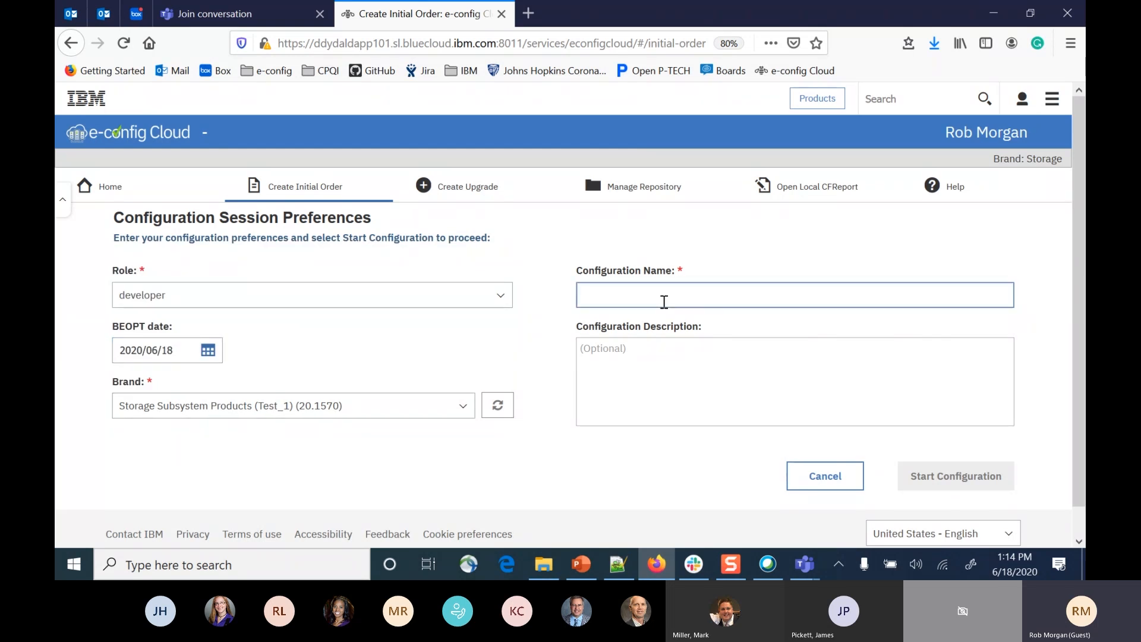
pyautogui.write('Demo ')
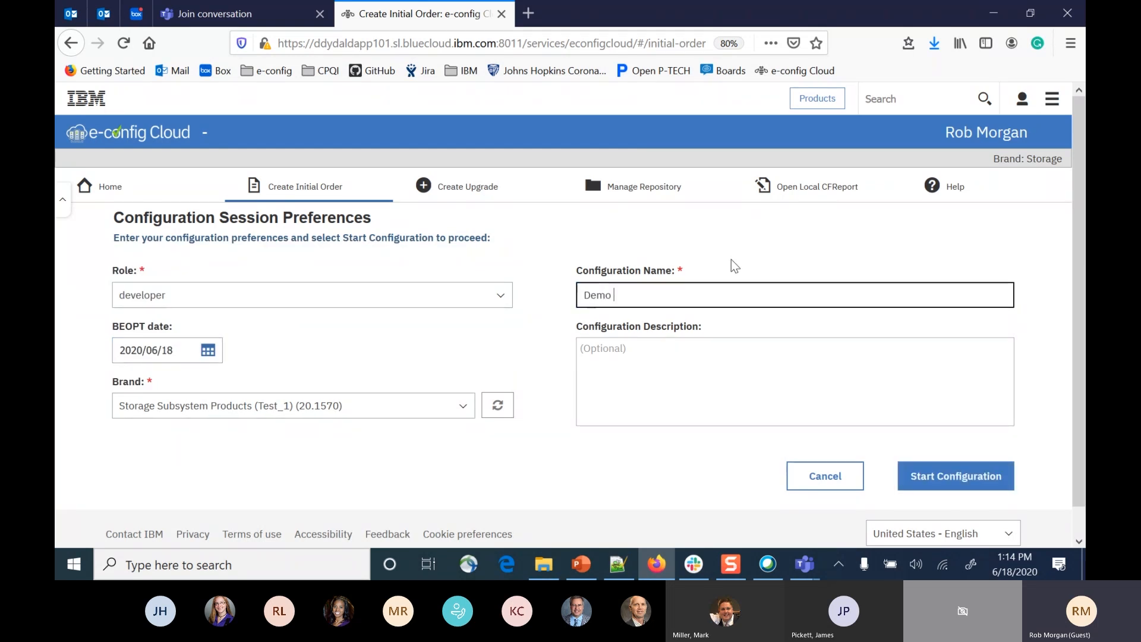
pyautogui.write('100')
pyautogui.click(652, 354)
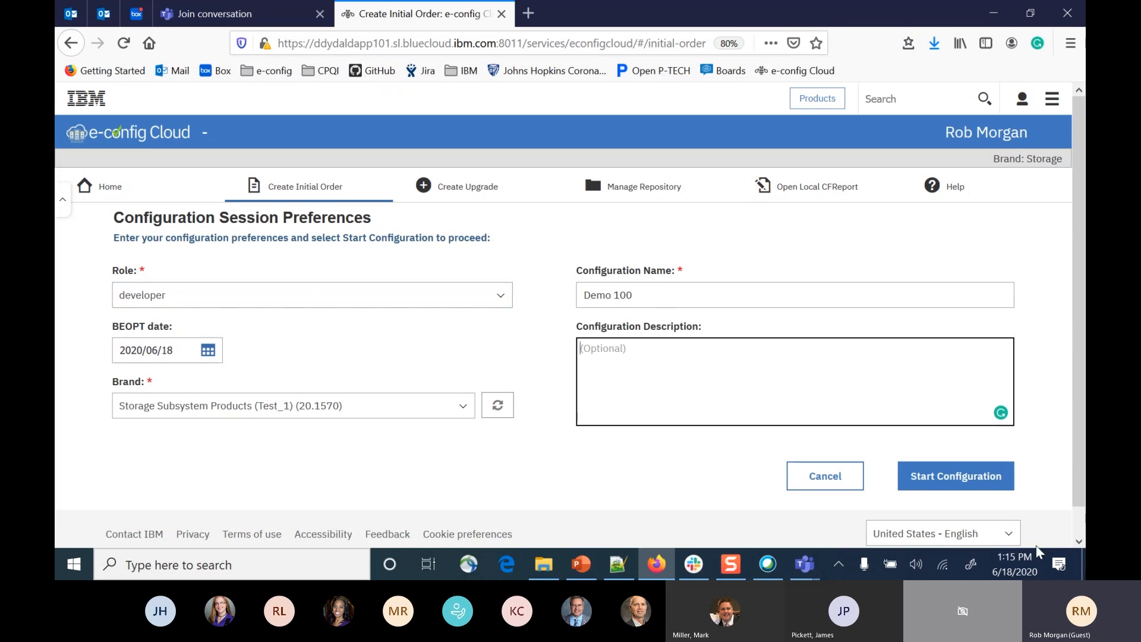
pyautogui.click(1010, 486)
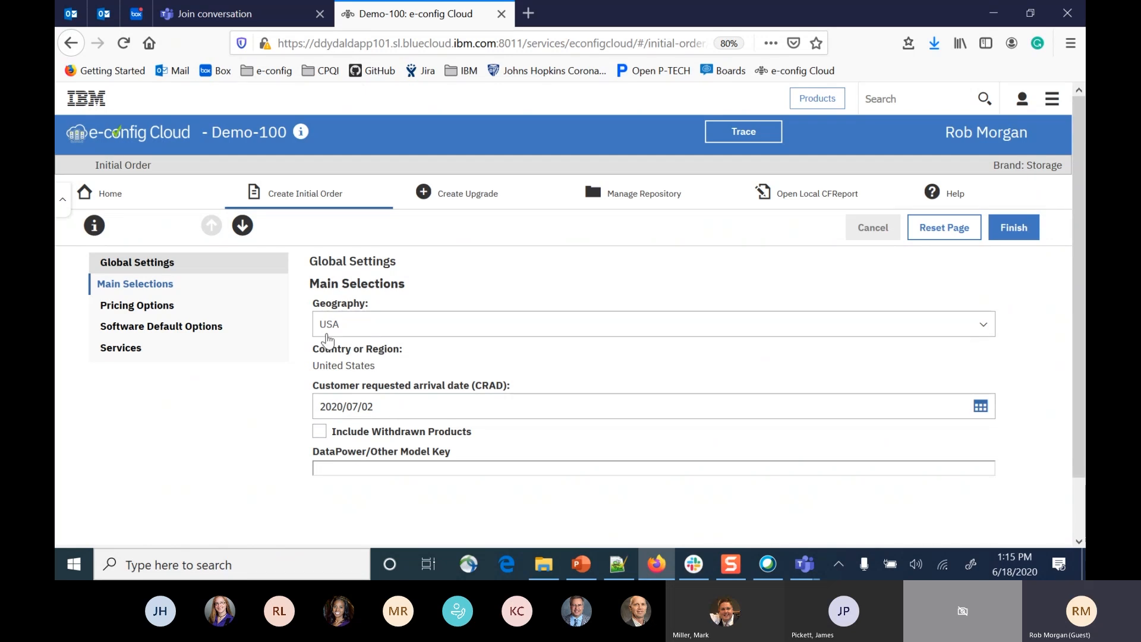
# Review the main selections in the global settings and accept them without changes.
pyautogui.scroll(-2, 434, 303)
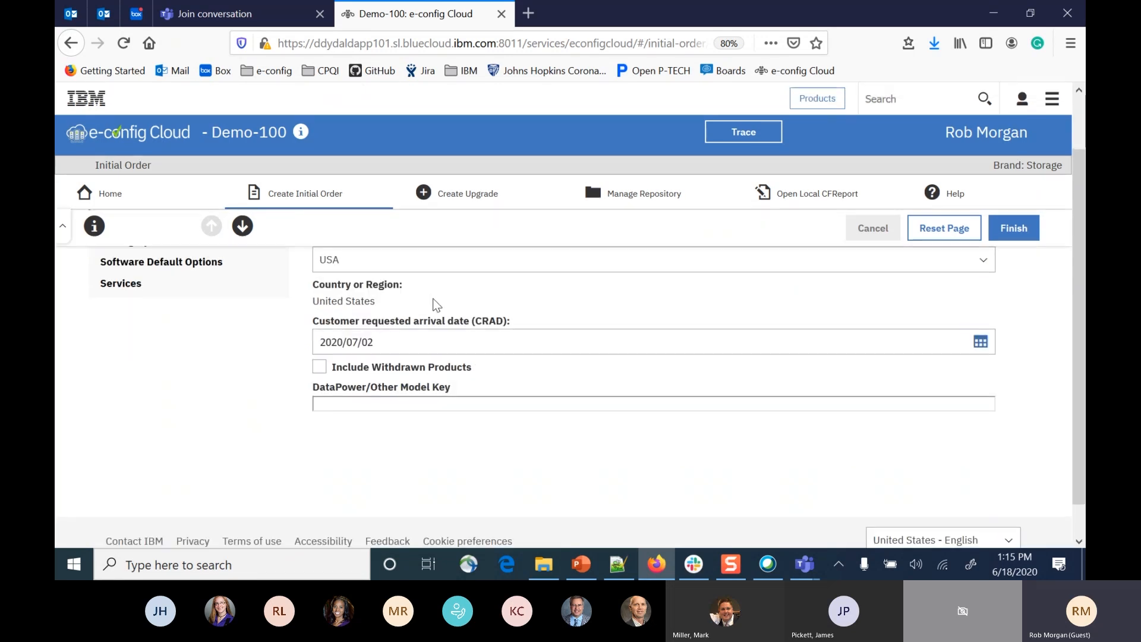
pyautogui.scroll(2, 445, 321)
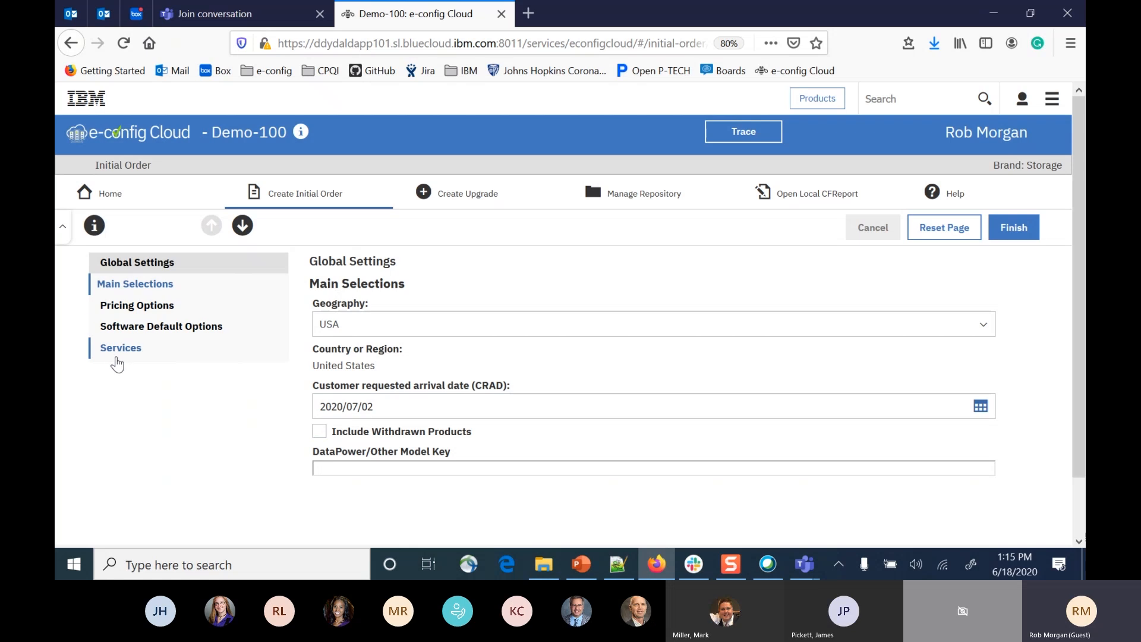
pyautogui.click(1014, 228)
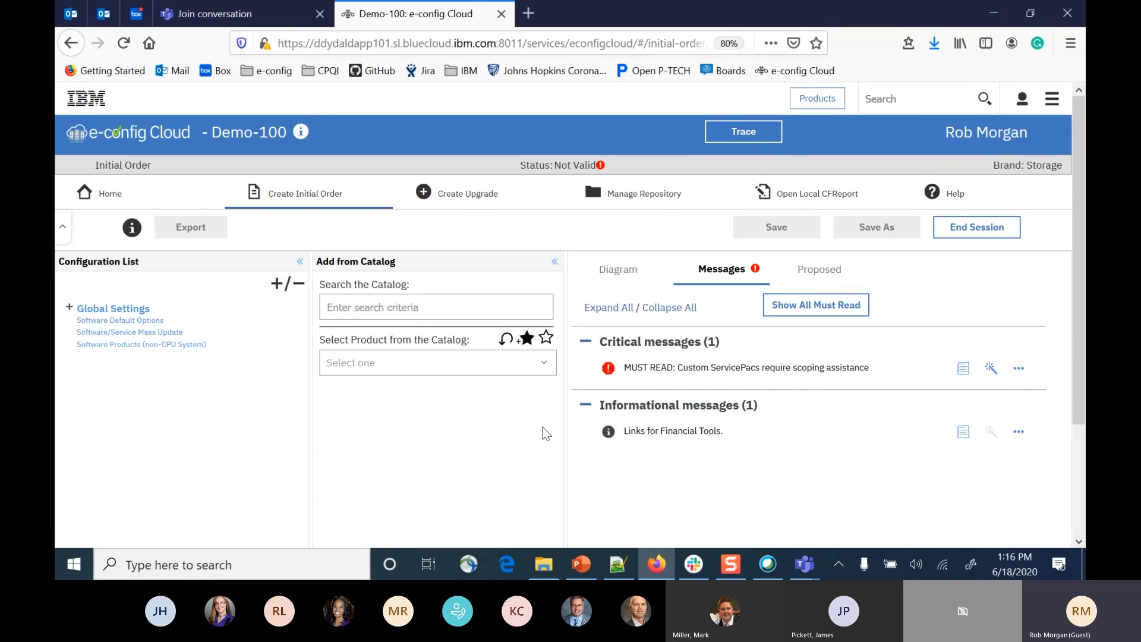
pyautogui.click(544, 368)
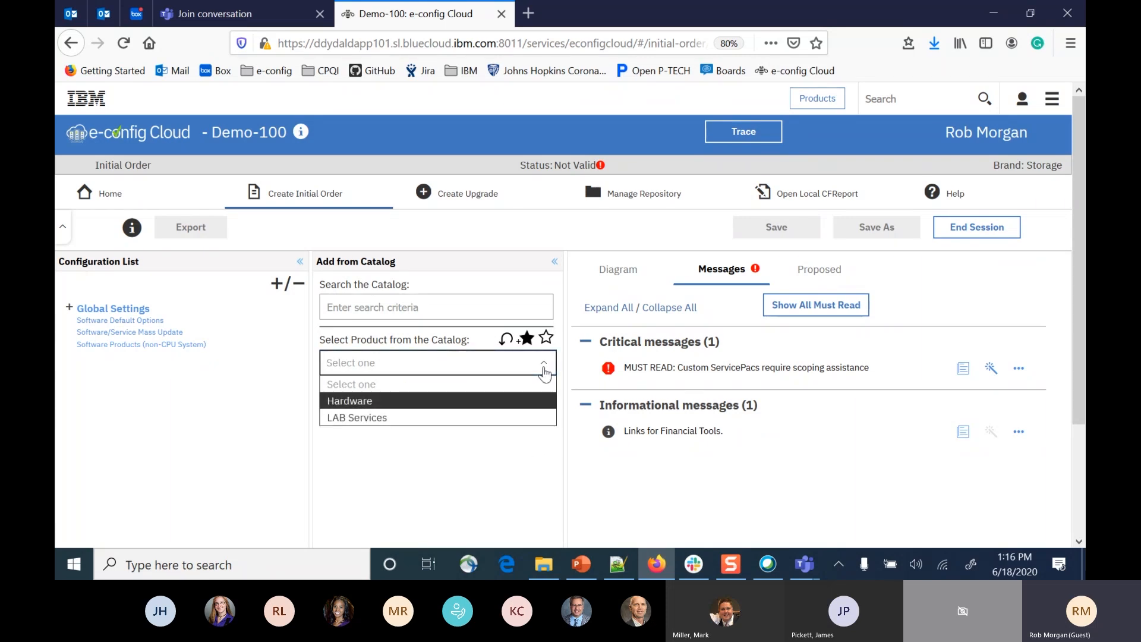
pyautogui.click(392, 407)
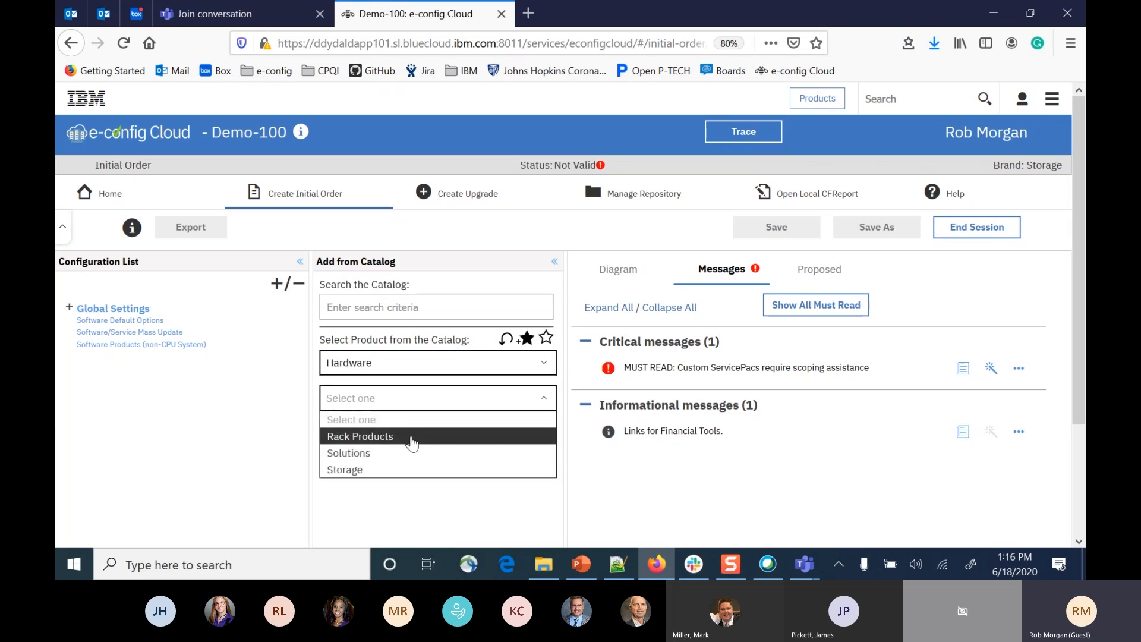
pyautogui.click(351, 470)
pyautogui.click(368, 469)
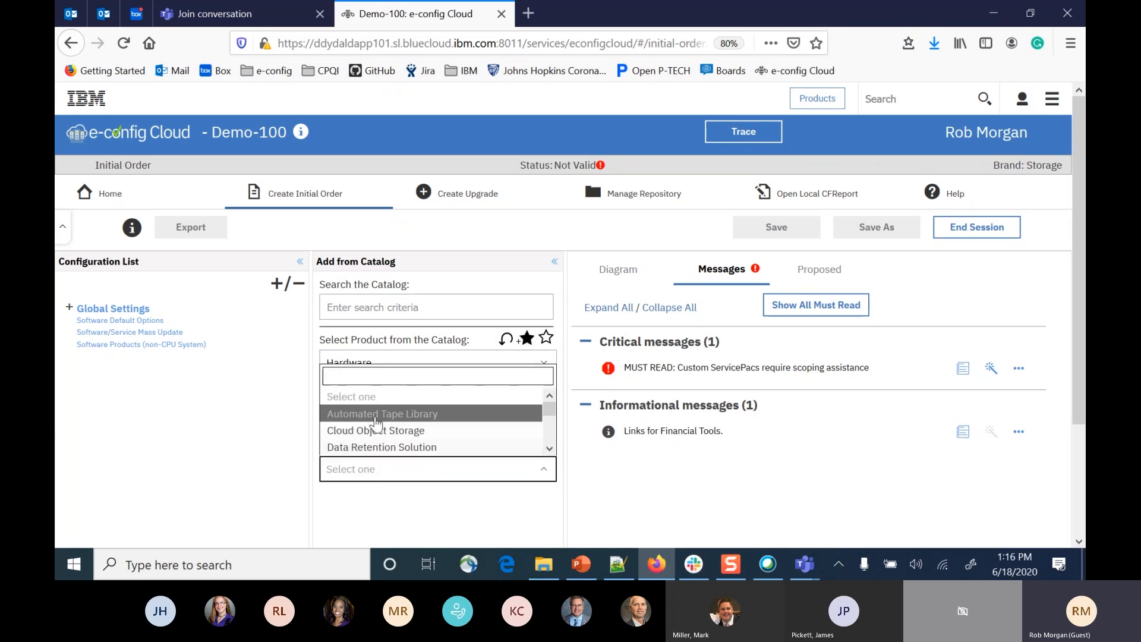
pyautogui.scroll(-2, 381, 434)
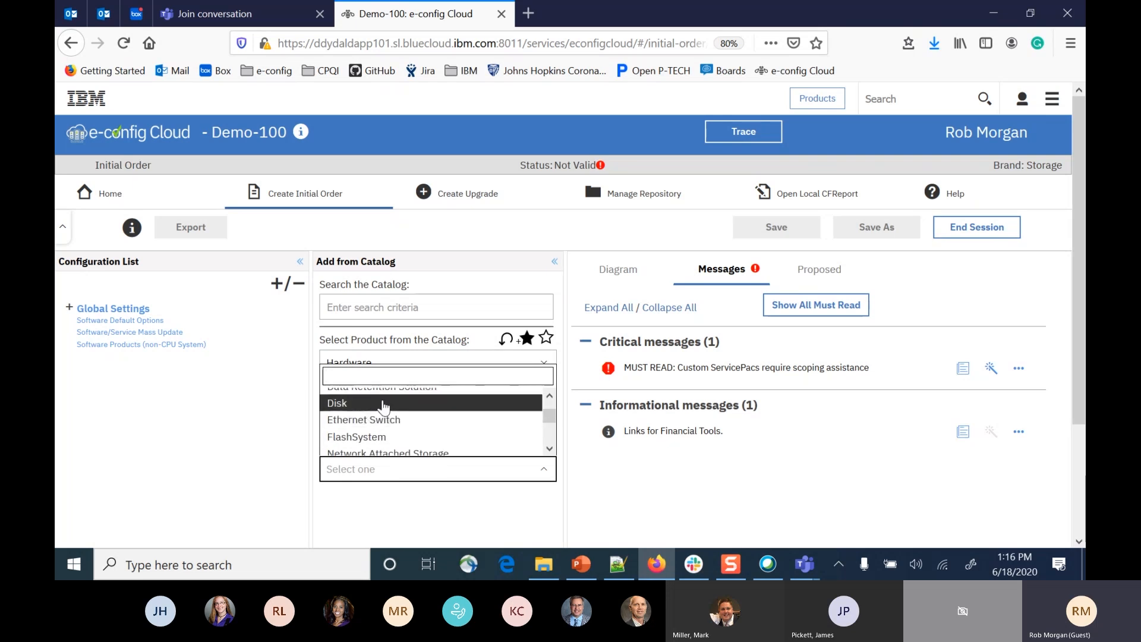
# Search the product catalog for "dis" and open the Hardware/Storage/Disk product category.
pyautogui.click(428, 310)
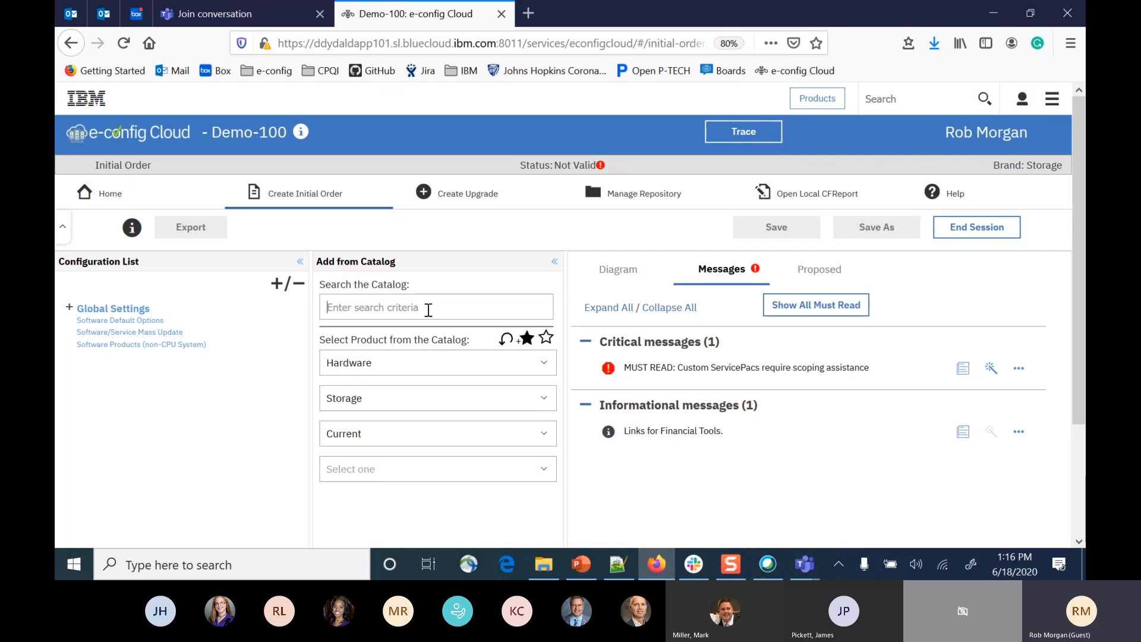
pyautogui.write('dis')
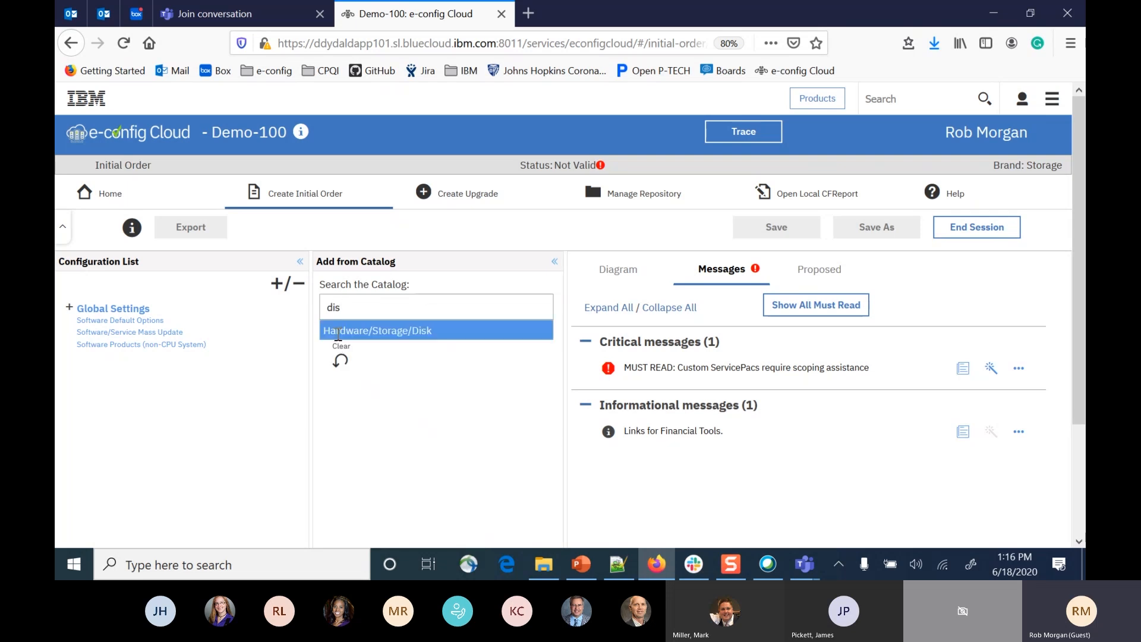
pyautogui.click(394, 331)
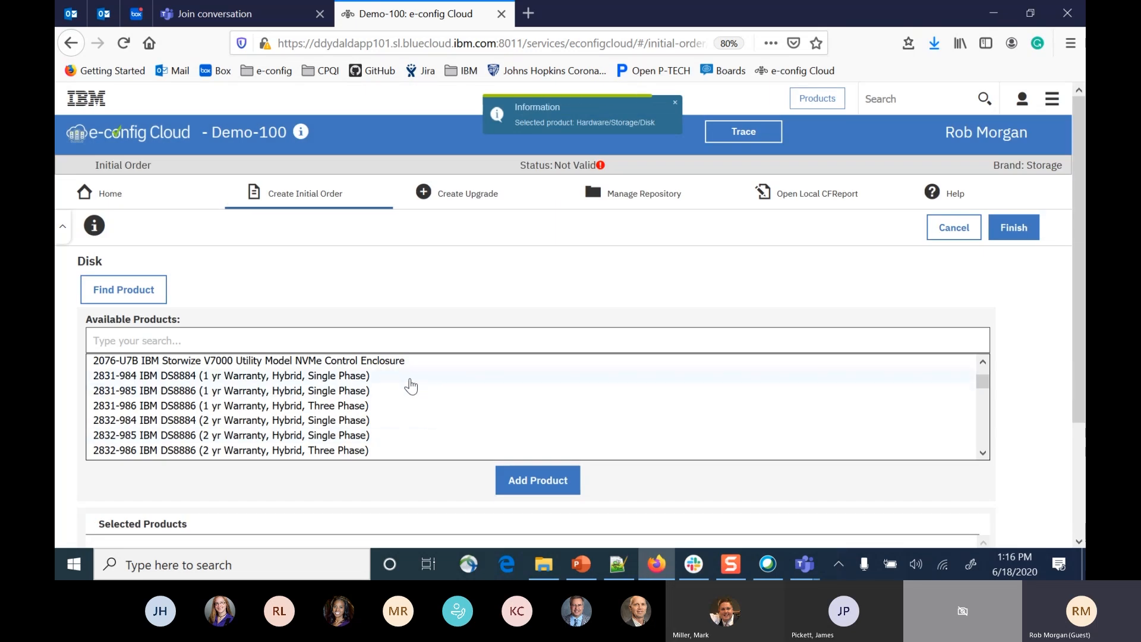
# Filter the available disk products by 5332 and add the 5332-986 IBM DS8886 (2 yr Warranty, All Flash, Three Phase).
pyautogui.scroll(-2, 339, 326)
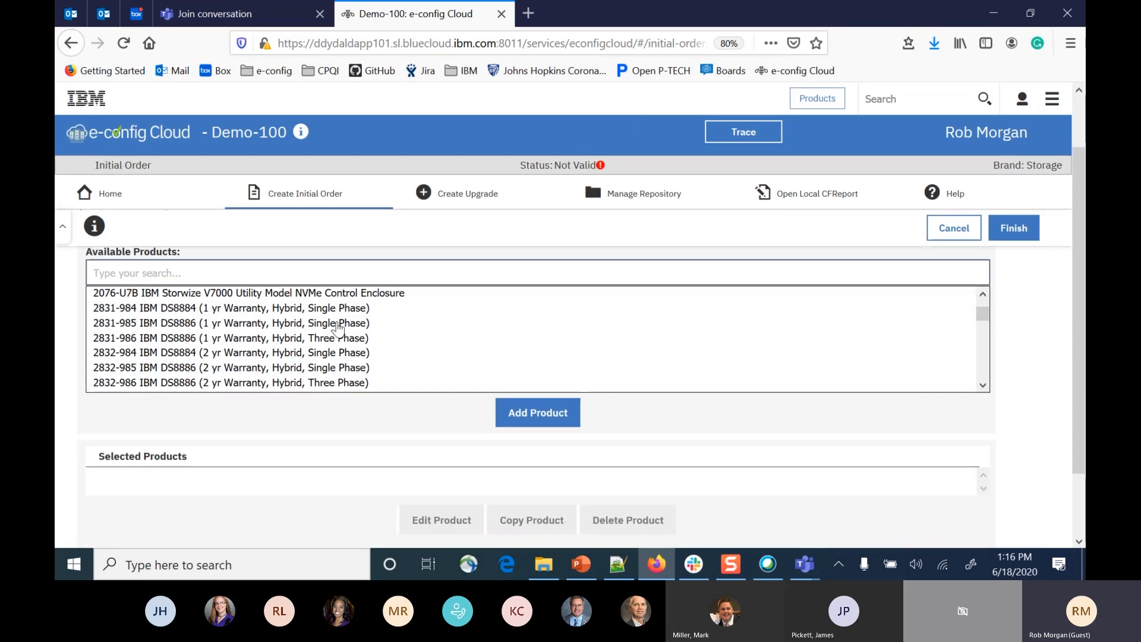
pyautogui.scroll(2, 336, 327)
pyautogui.click(188, 274)
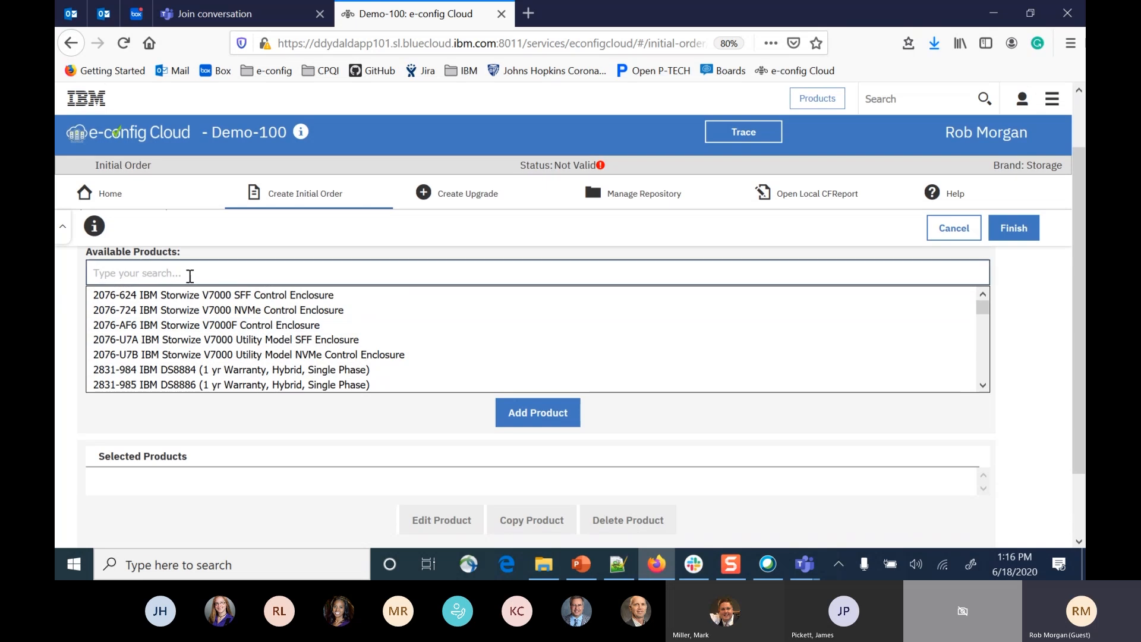
pyautogui.write('5332')
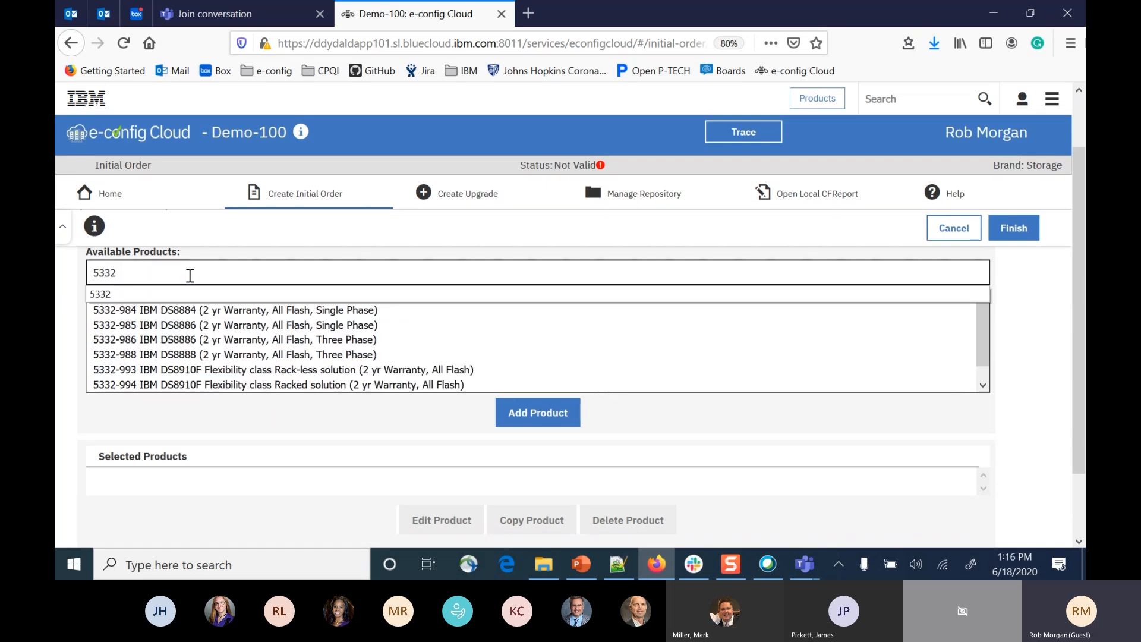
pyautogui.click(159, 341)
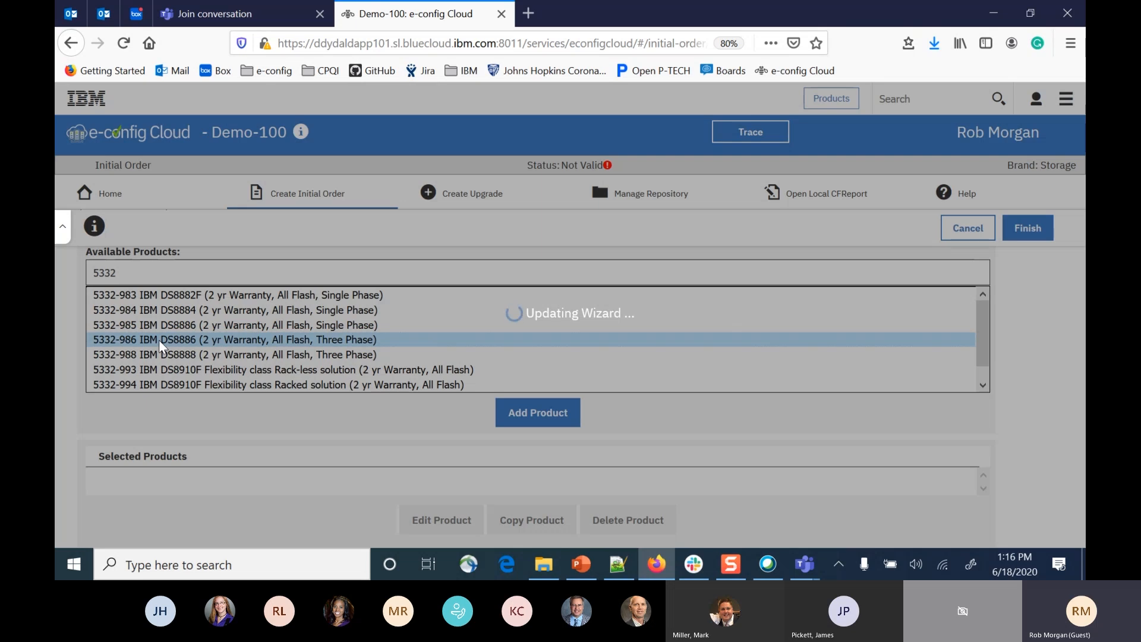
# Examine the DS8886 product options, including processor, memory, management console, line cord and host adapter selections.
pyautogui.scroll(2, 179, 470)
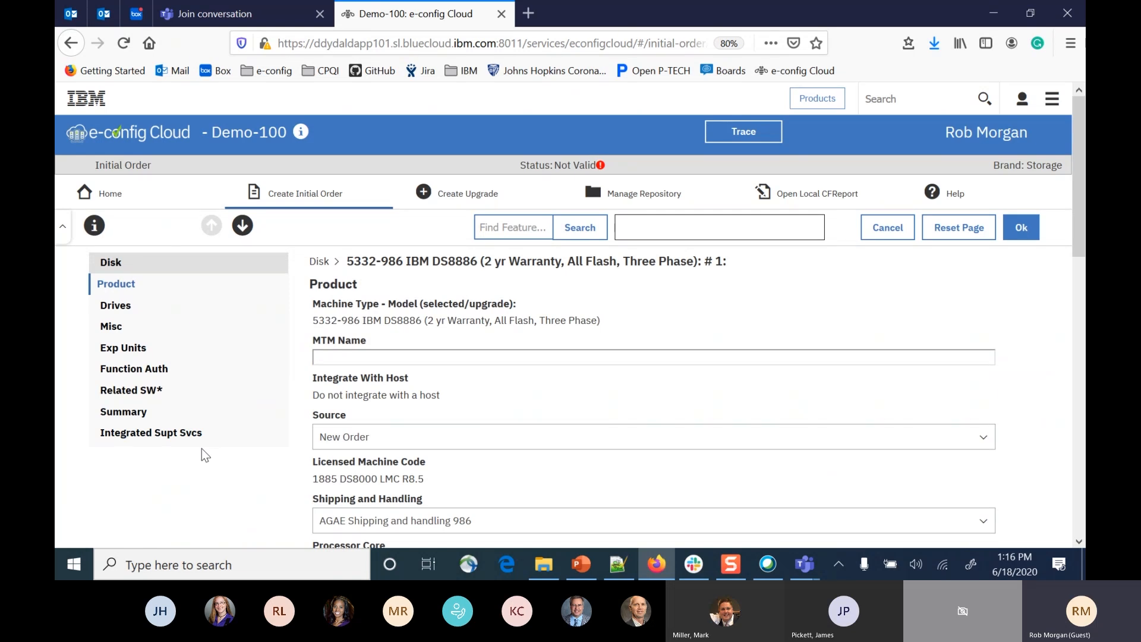
pyautogui.scroll(-3, 202, 448)
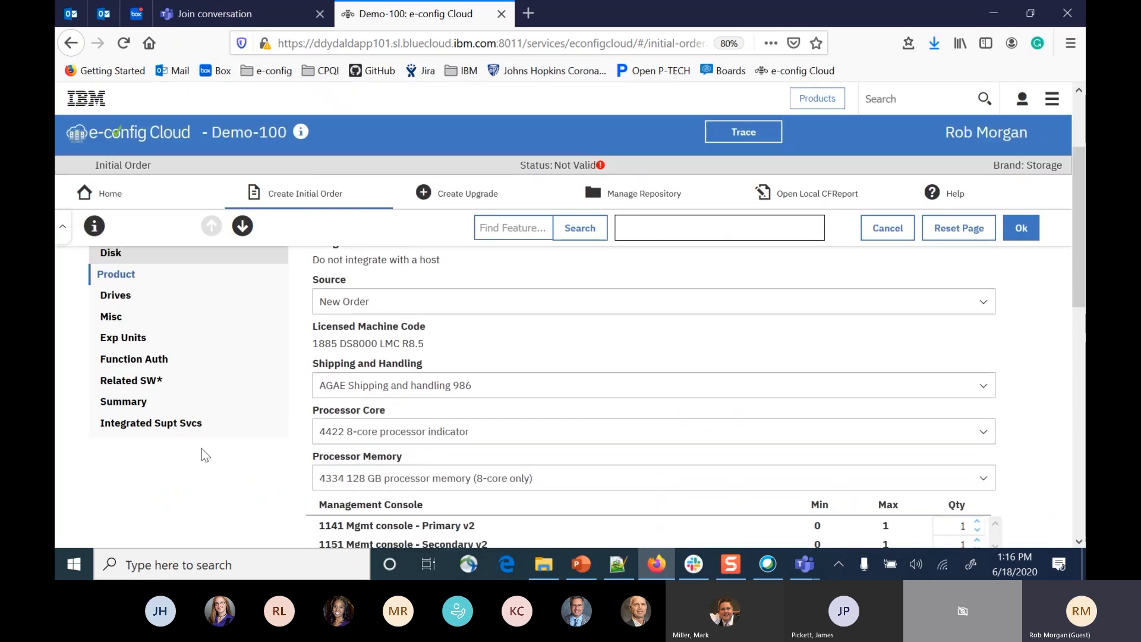
pyautogui.scroll(-3, 201, 448)
pyautogui.scroll(-3, 202, 449)
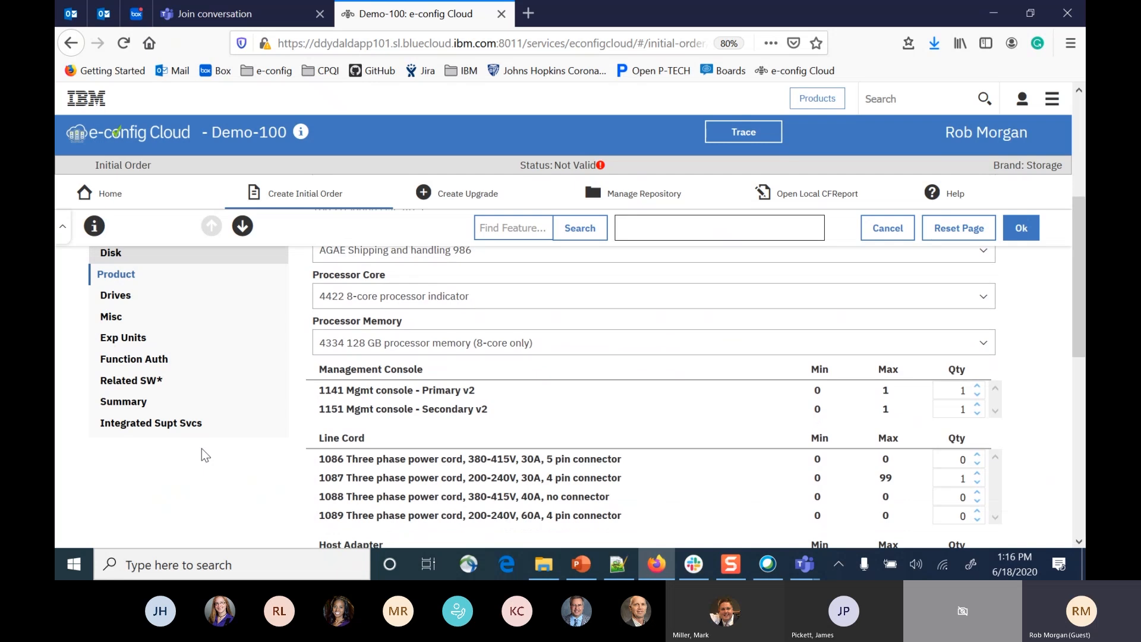
pyautogui.scroll(-2, 202, 448)
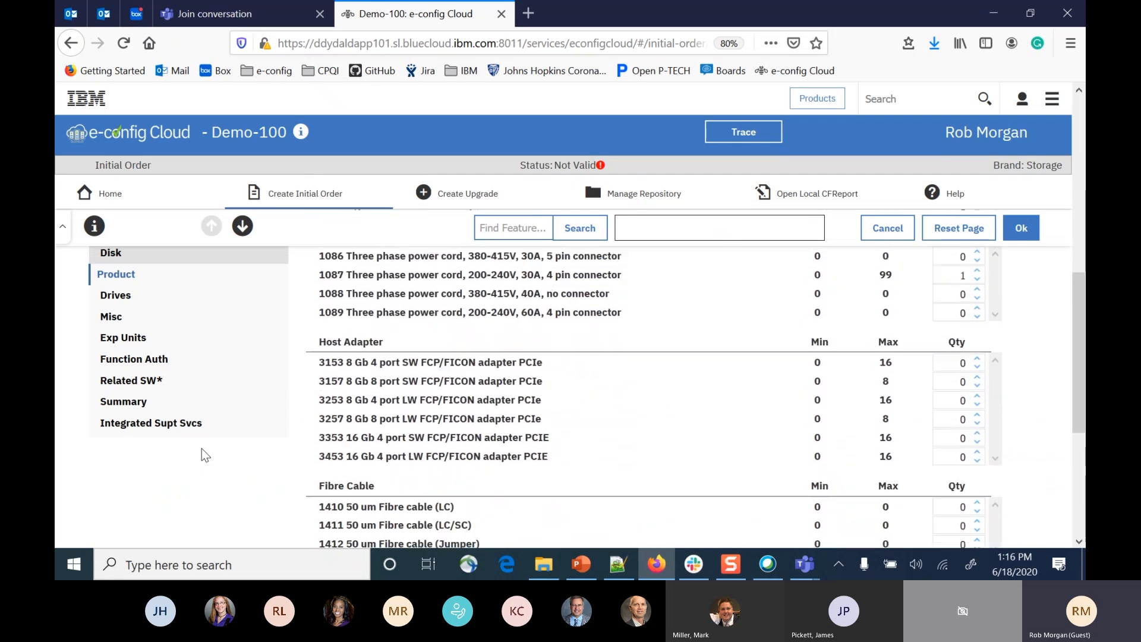
pyautogui.scroll(2, 202, 448)
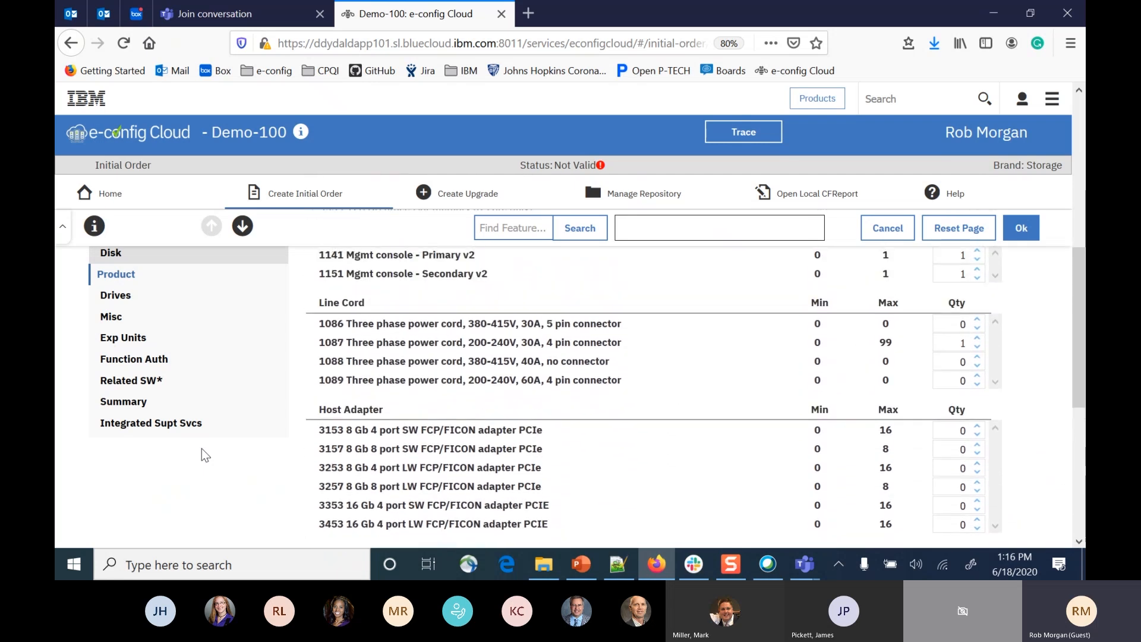
pyautogui.scroll(5, 200, 436)
pyautogui.scroll(4, 205, 404)
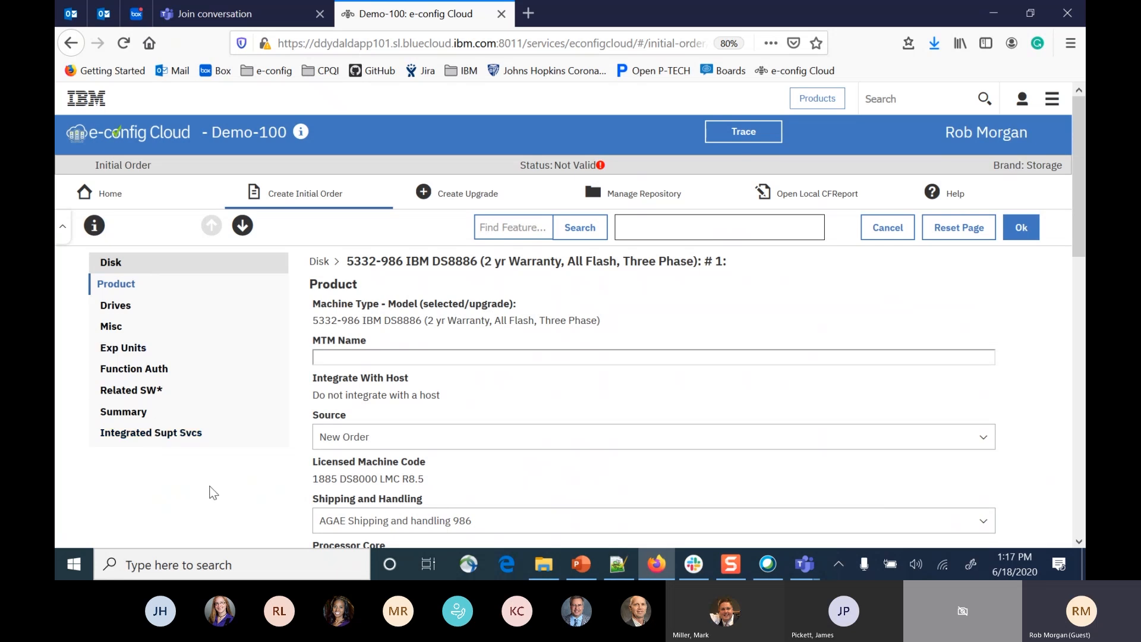
# Set the quantity of the 3153 8 Gb 4 port SW FCP/FICON host adapter to 2.
pyautogui.scroll(-5, 586, 402)
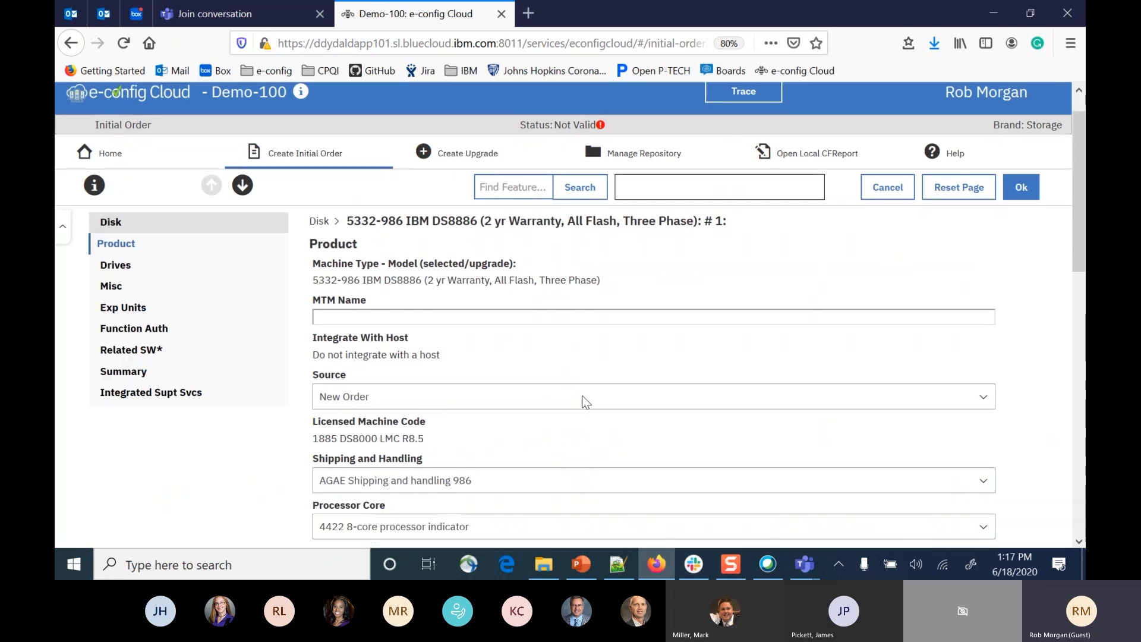
pyautogui.scroll(-3, 586, 403)
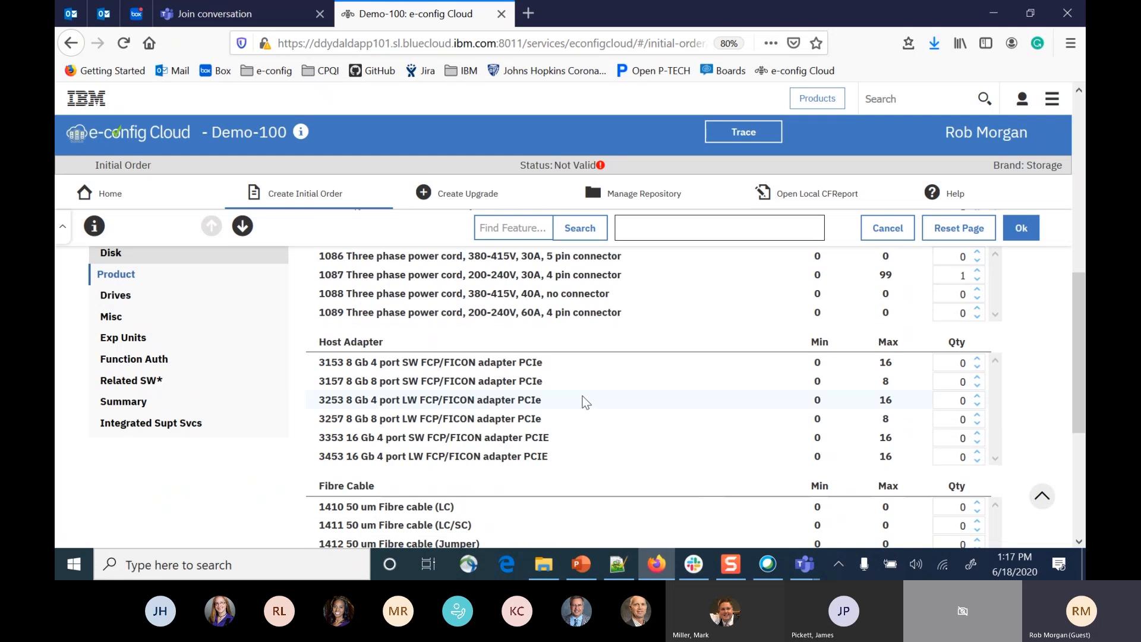
pyautogui.scroll(-1, 585, 403)
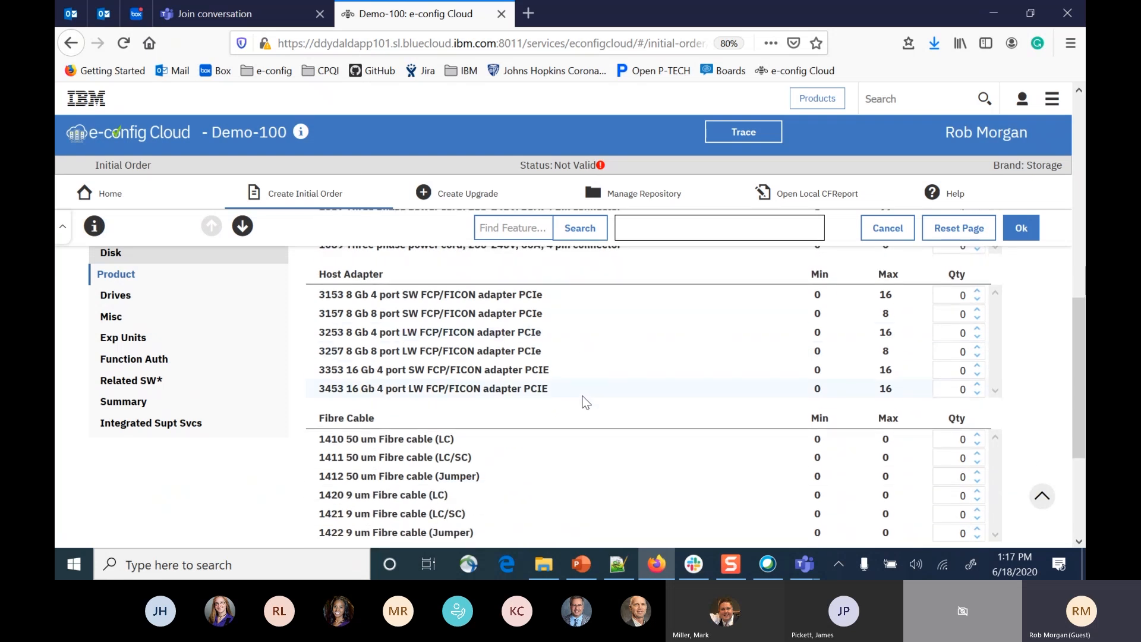
pyautogui.scroll(2, 586, 403)
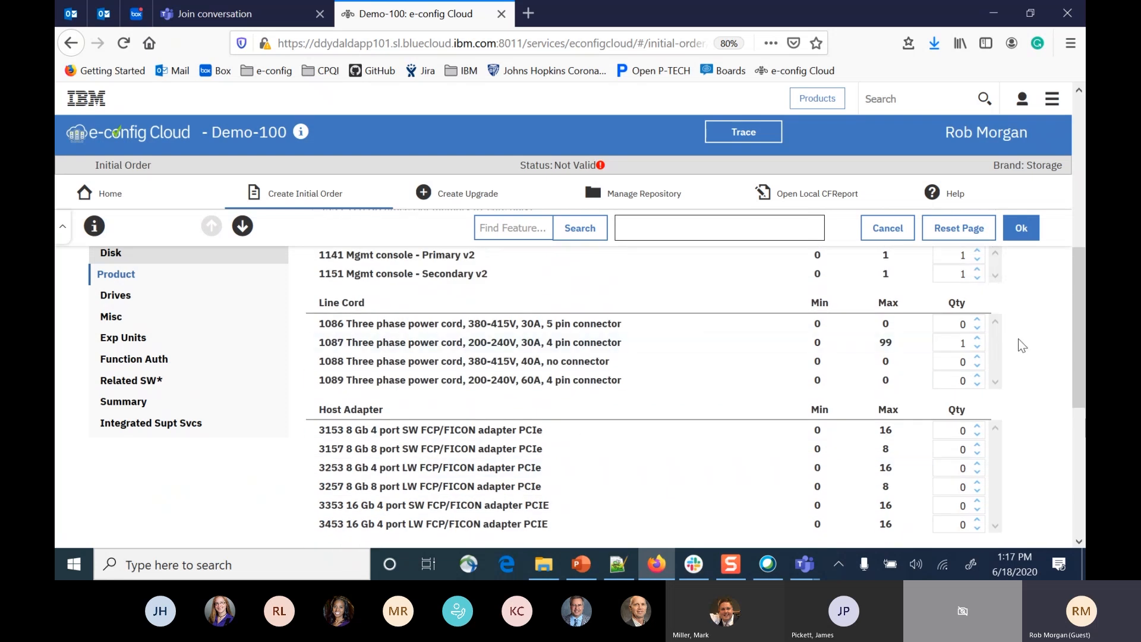
pyautogui.scroll(-1, 763, 423)
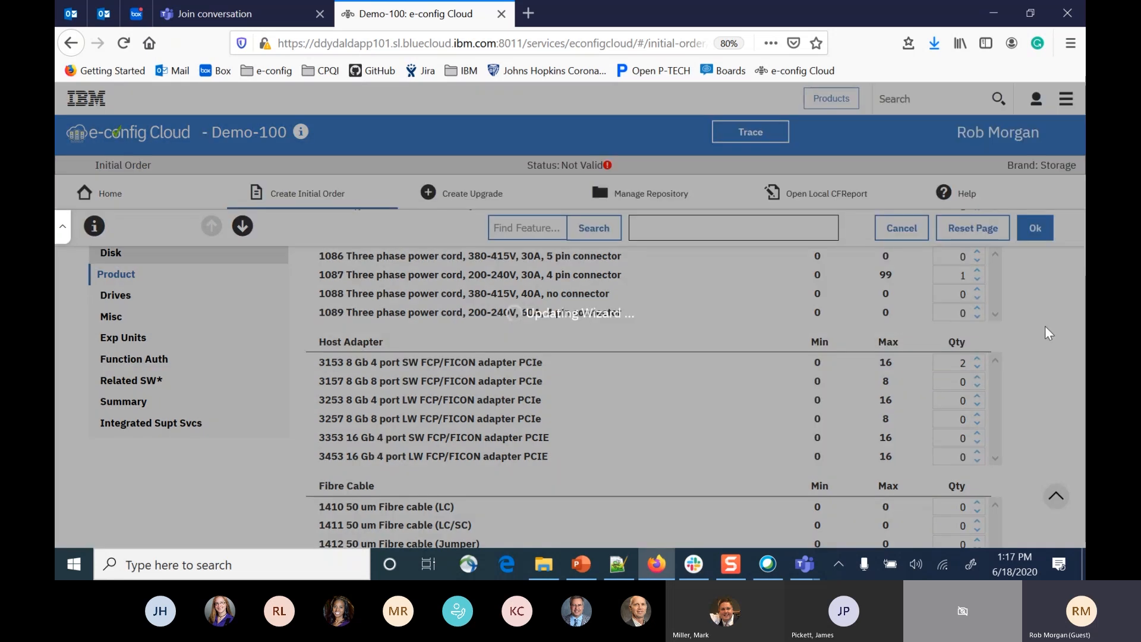
# Set the quantity of the 1611 800 GB 2.5-inch flash card set to 2 among the DS8886 drives.
pyautogui.scroll(2, 619, 372)
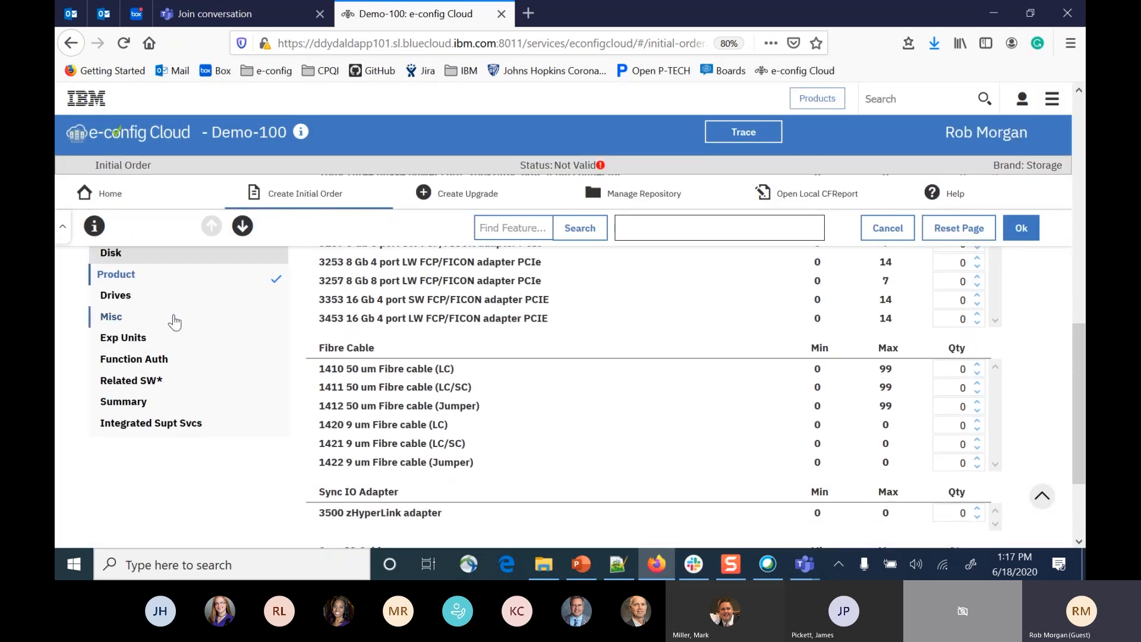
pyautogui.click(132, 297)
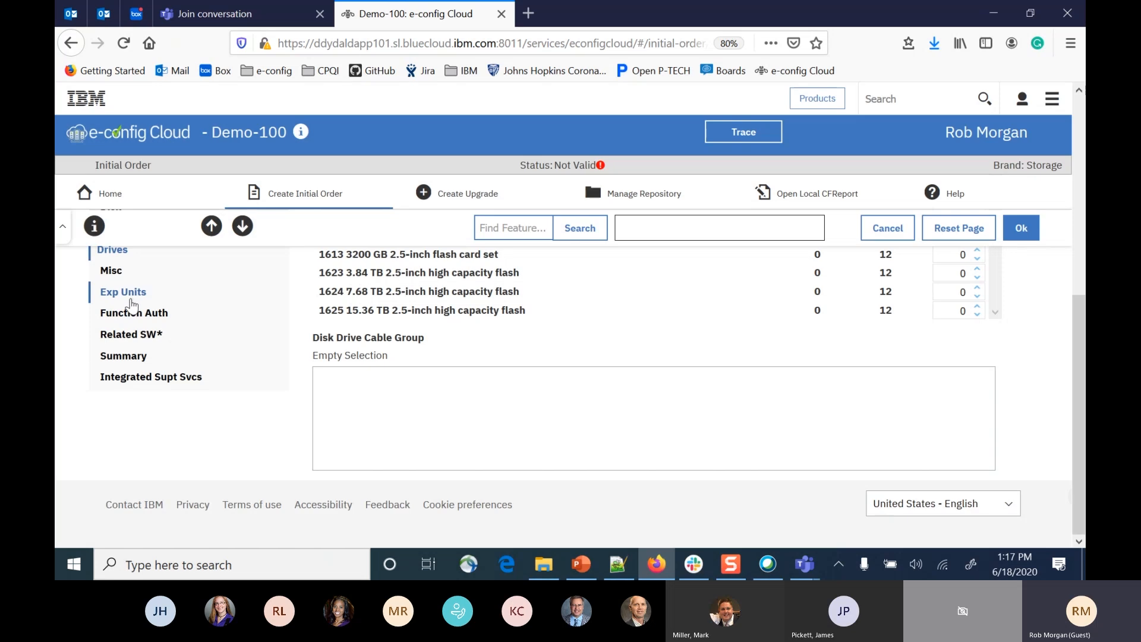
pyautogui.scroll(1, 180, 322)
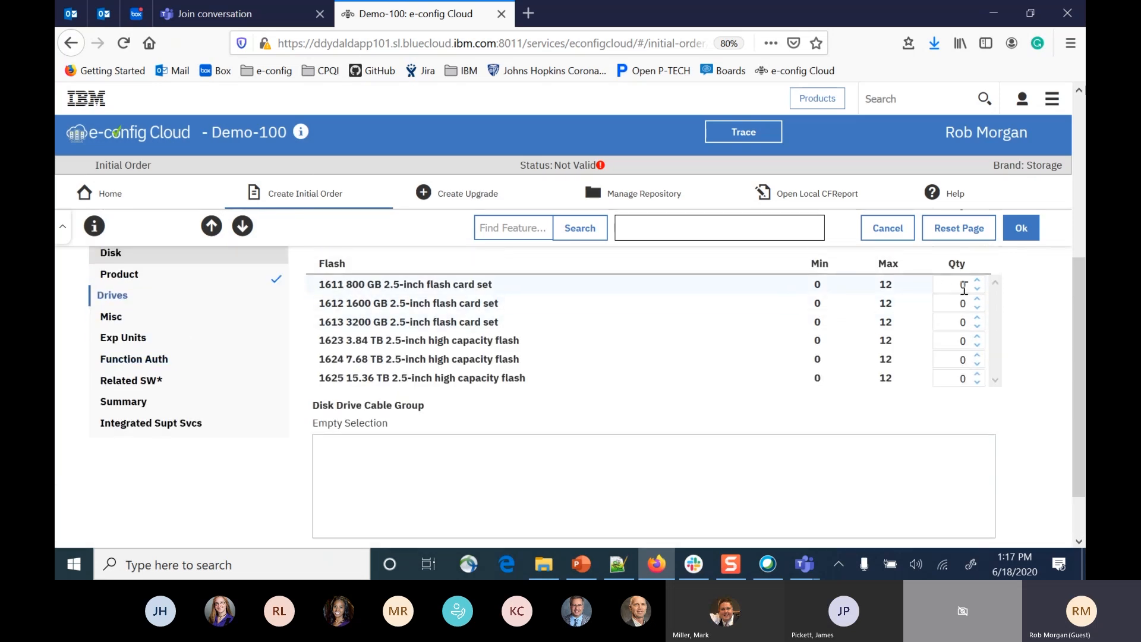
pyautogui.click(156, 360)
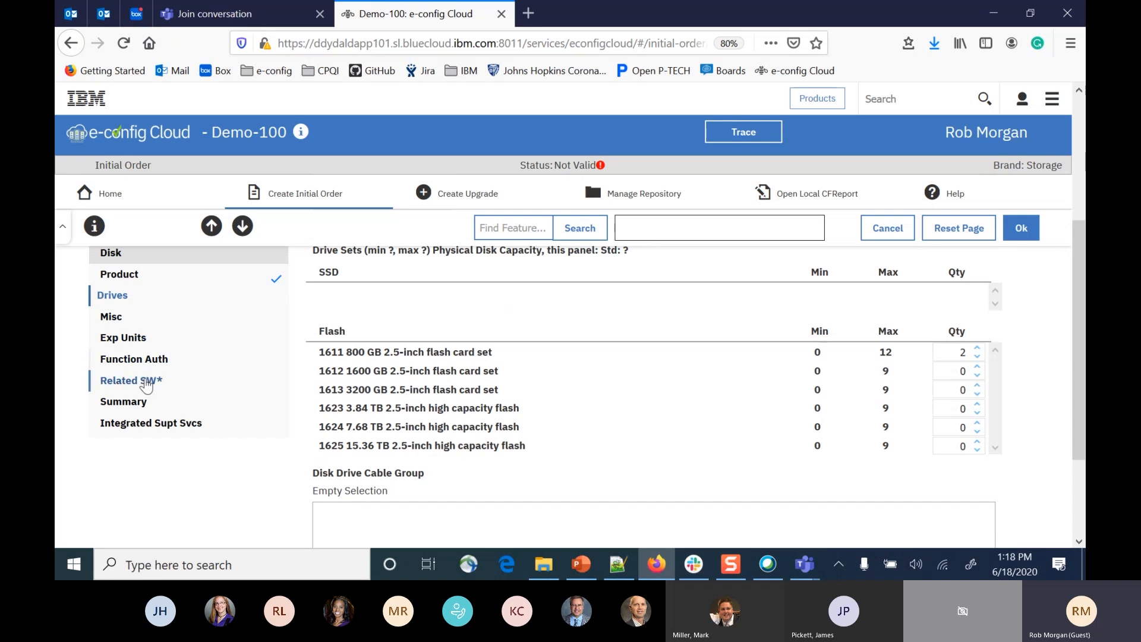
# Check the related software list and the miscellaneous attachment indicators and optional features offered for the DS8886.
pyautogui.click(116, 387)
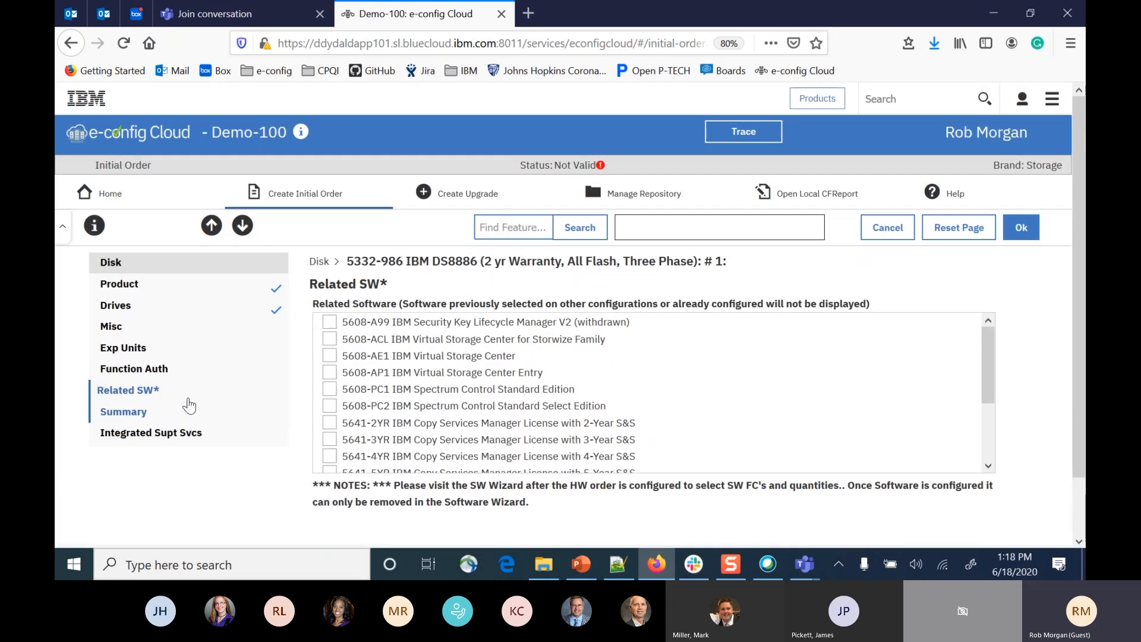
pyautogui.click(117, 327)
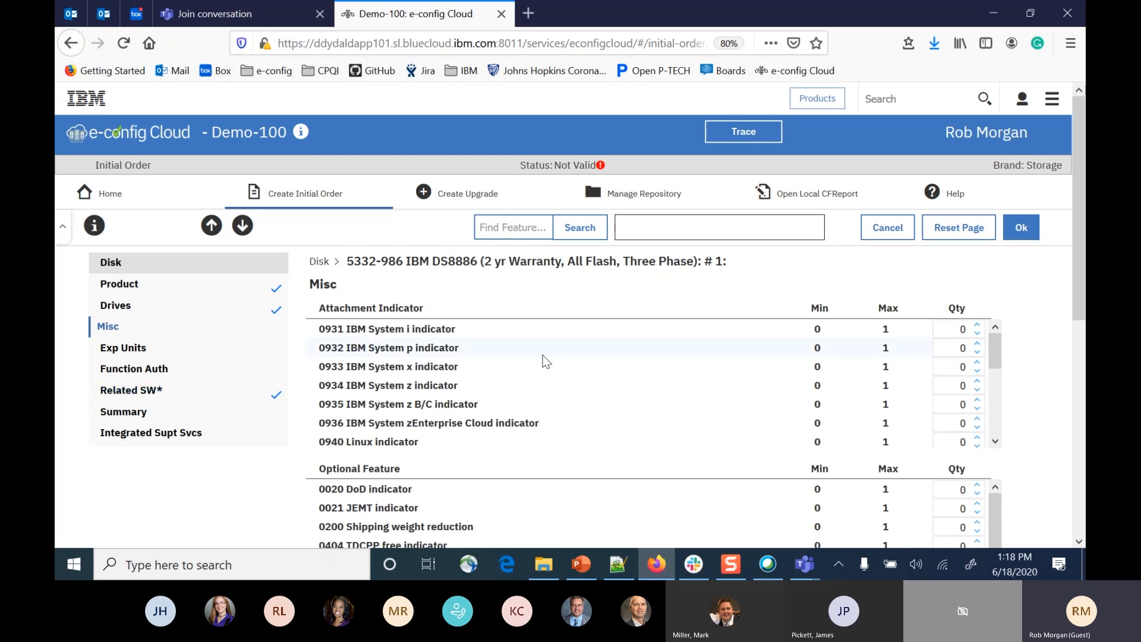
pyautogui.scroll(-2, 565, 361)
pyautogui.scroll(2, 568, 366)
# Accept the DS8886 feature selections, acknowledge the expansion unit information and finish the disk product setup.
pyautogui.click(1021, 228)
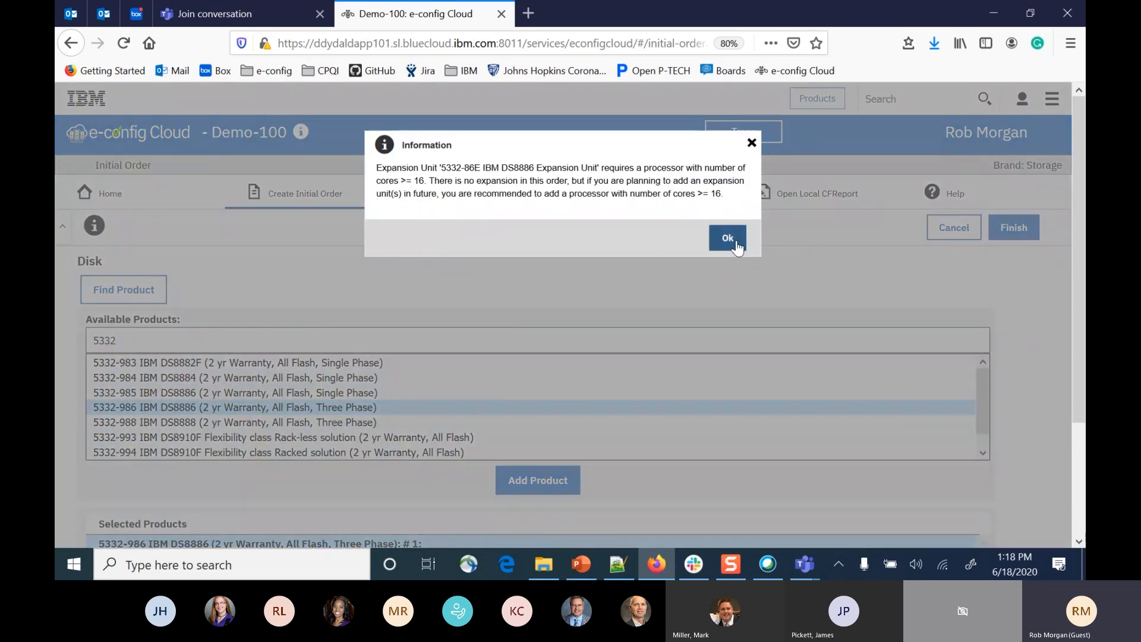
pyautogui.click(736, 241)
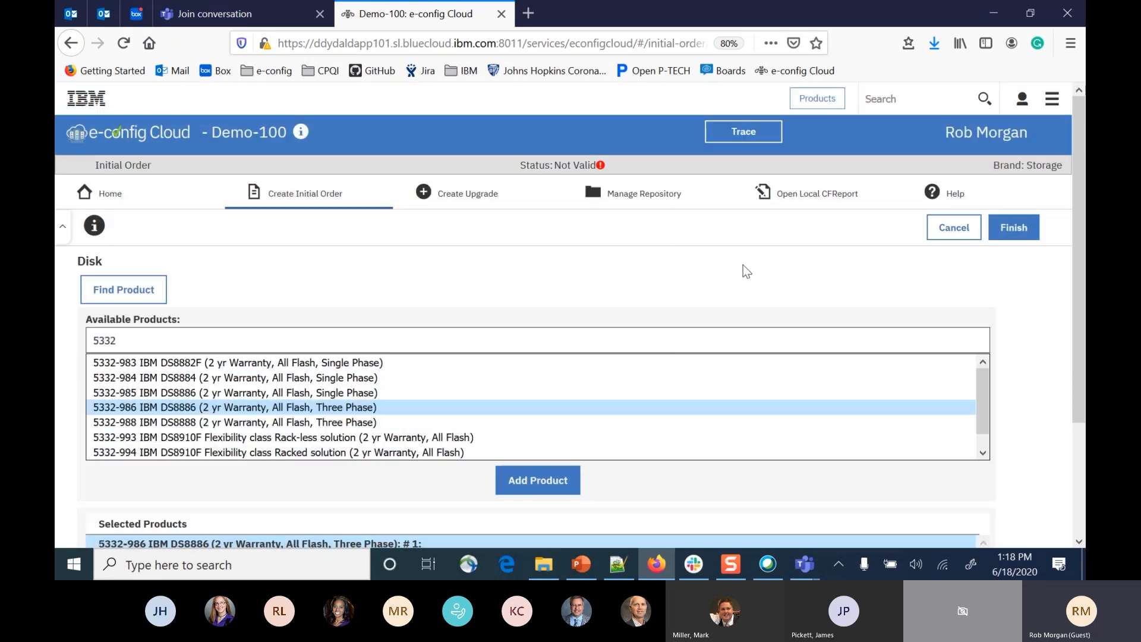
pyautogui.scroll(-3, 743, 265)
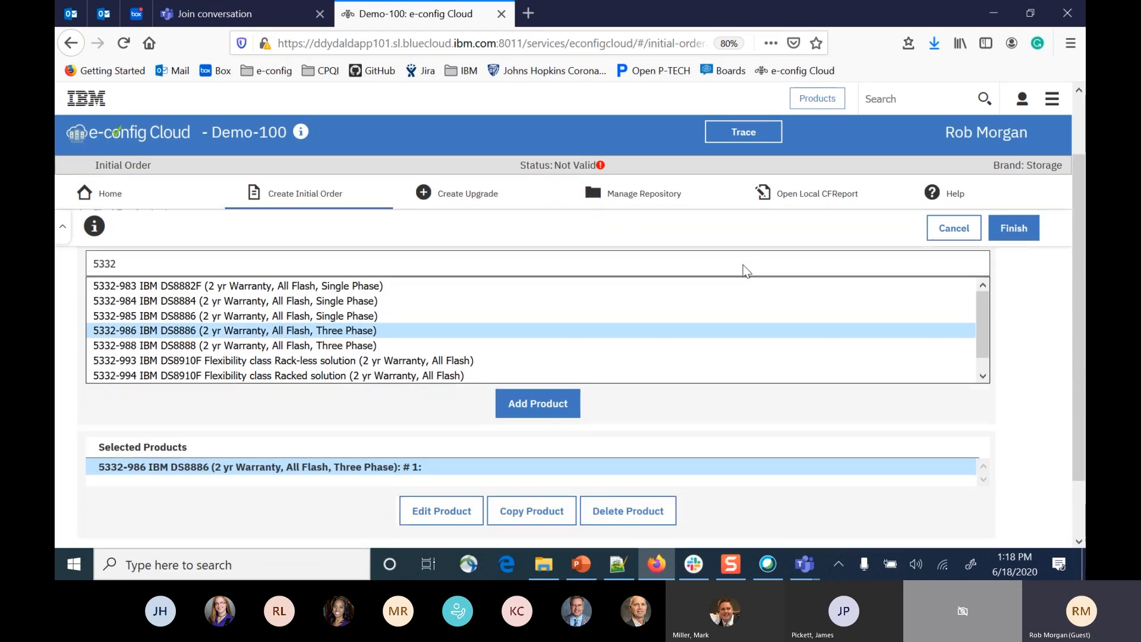
pyautogui.scroll(3, 743, 265)
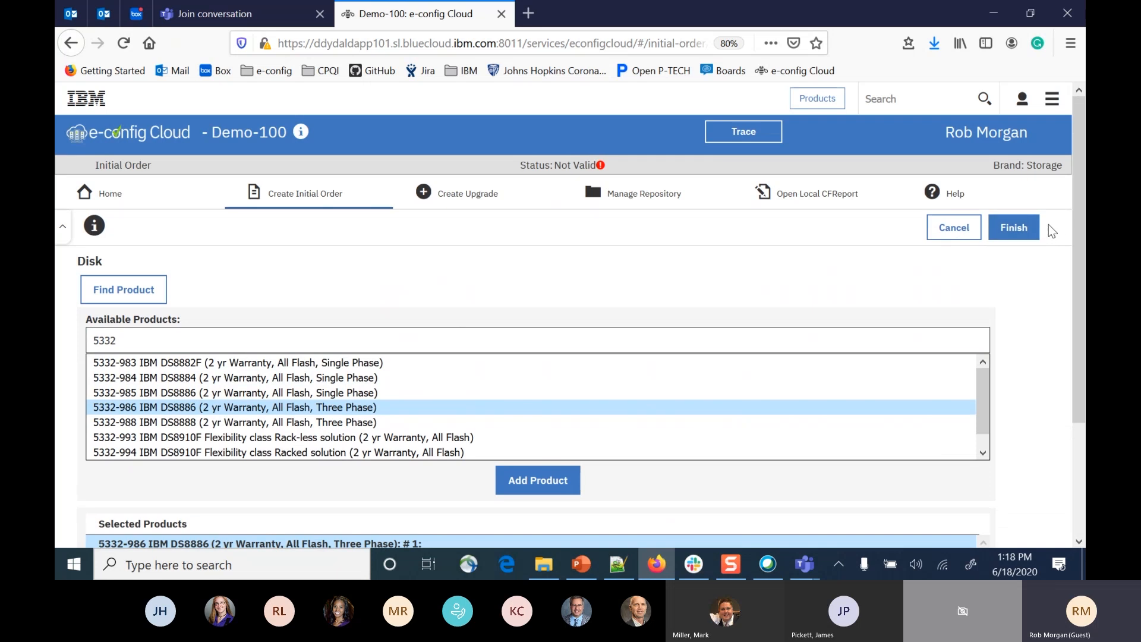
pyautogui.click(1022, 225)
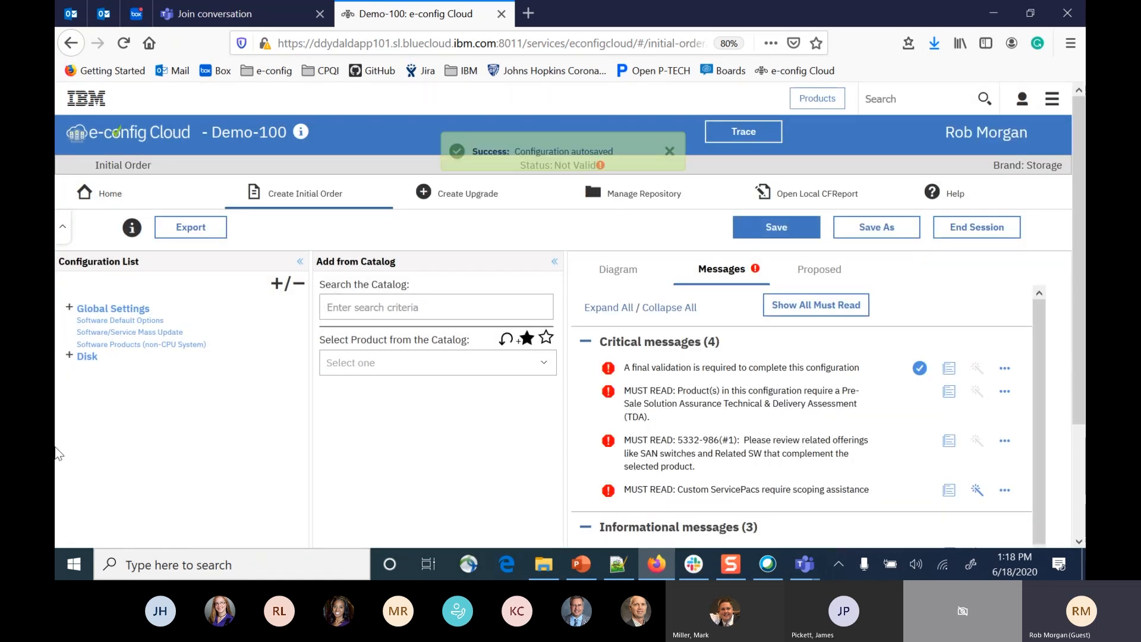
# Expand the Disk group, its 5332-986 IBM DS8886 entry and that entry's Services in the Configuration List.
pyautogui.click(69, 355)
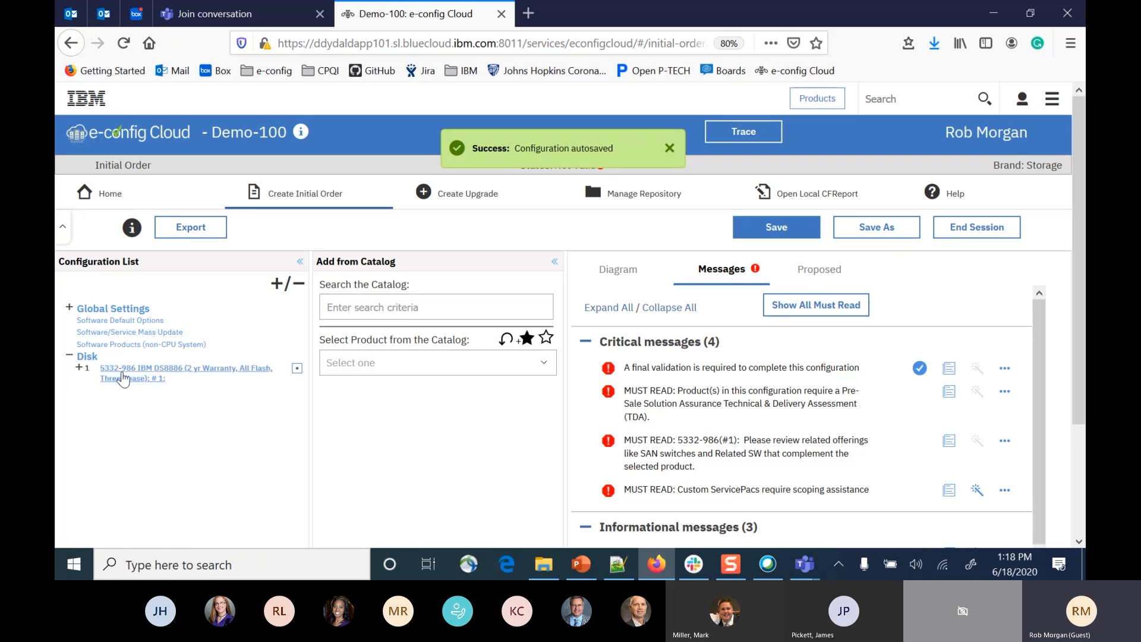
pyautogui.click(79, 369)
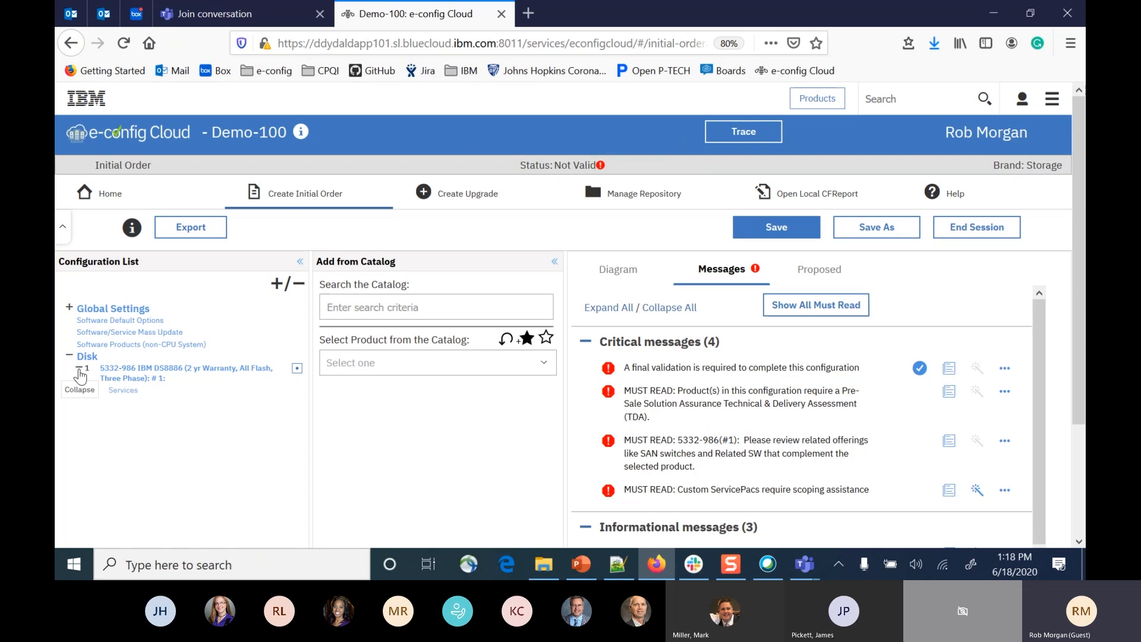
pyautogui.click(89, 391)
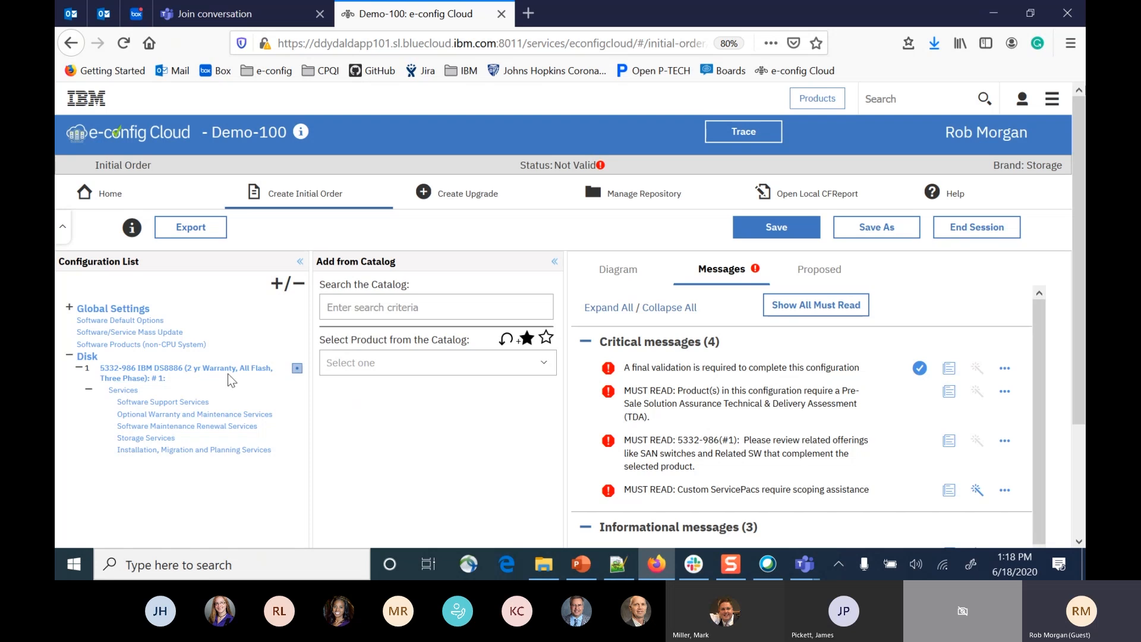
# Examine the actions available for the DS8886 entry and for Global Settings without running any of them.
pyautogui.click(297, 368)
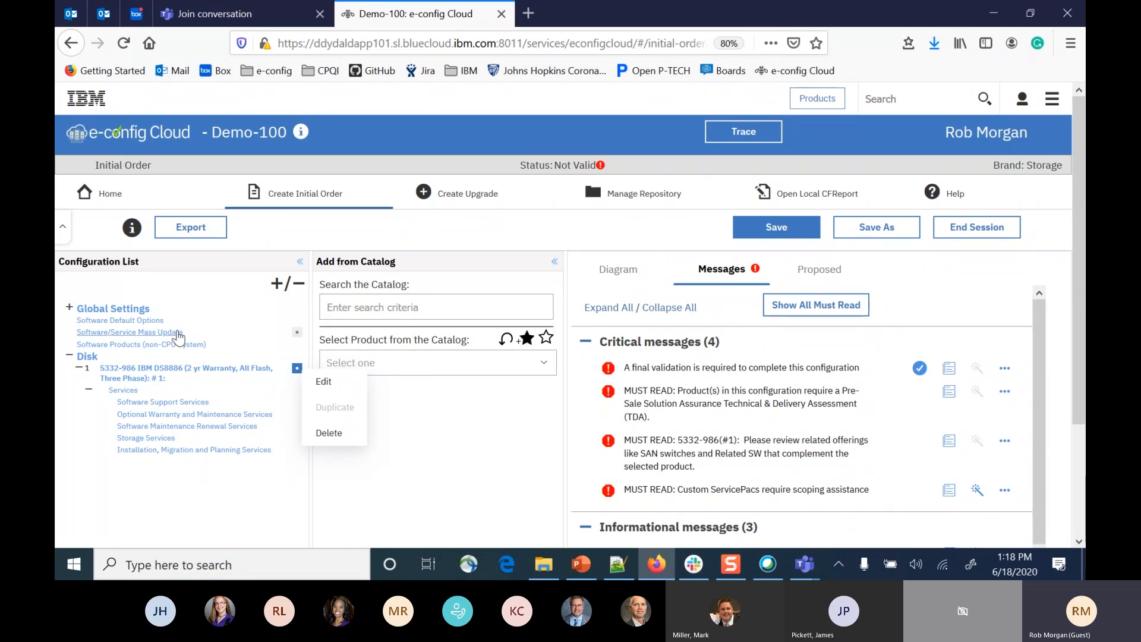
pyautogui.click(205, 510)
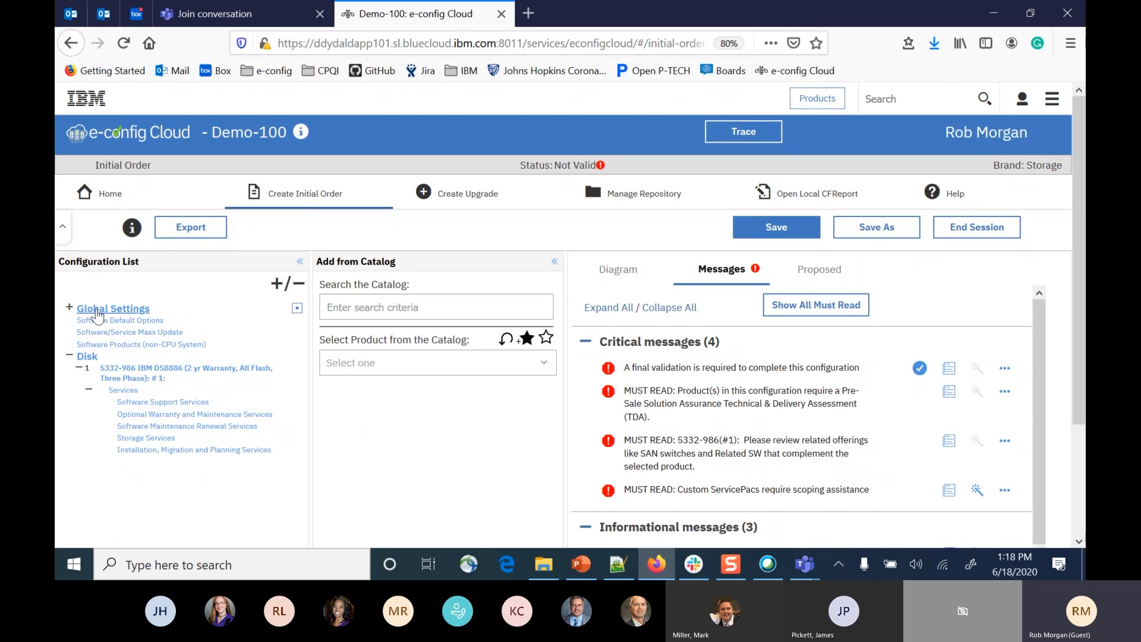
pyautogui.click(296, 309)
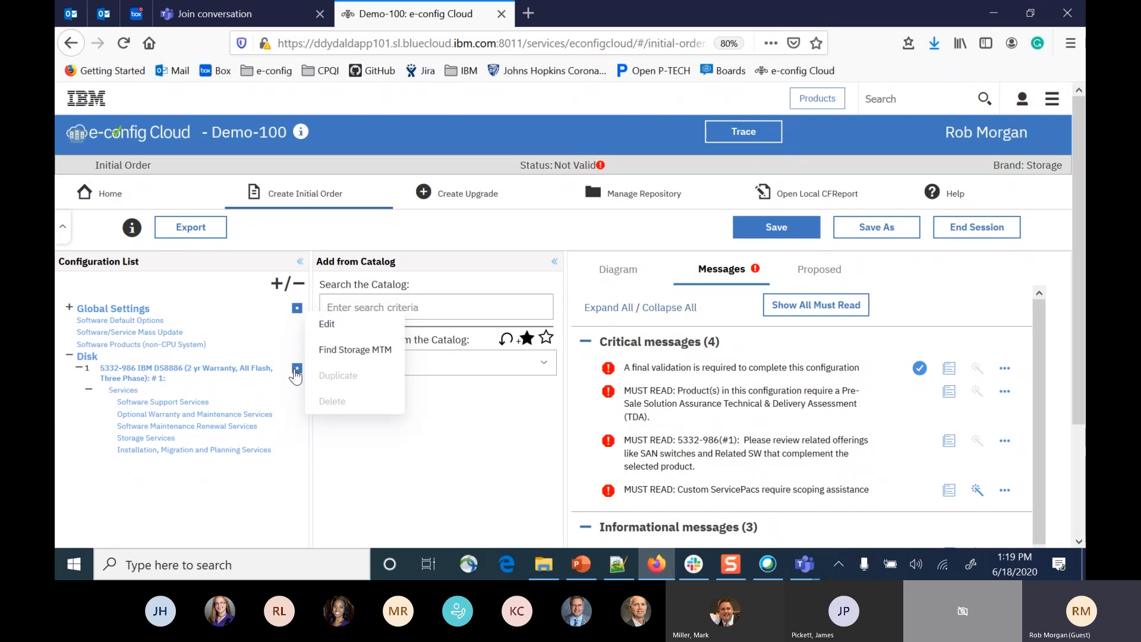
pyautogui.click(297, 369)
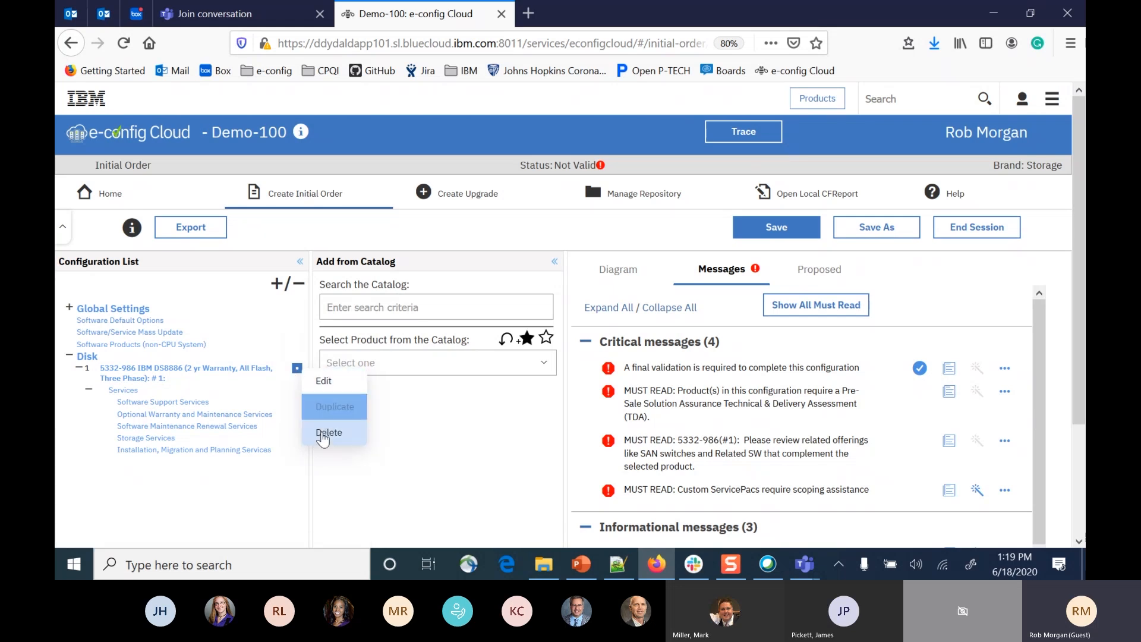
pyautogui.click(473, 453)
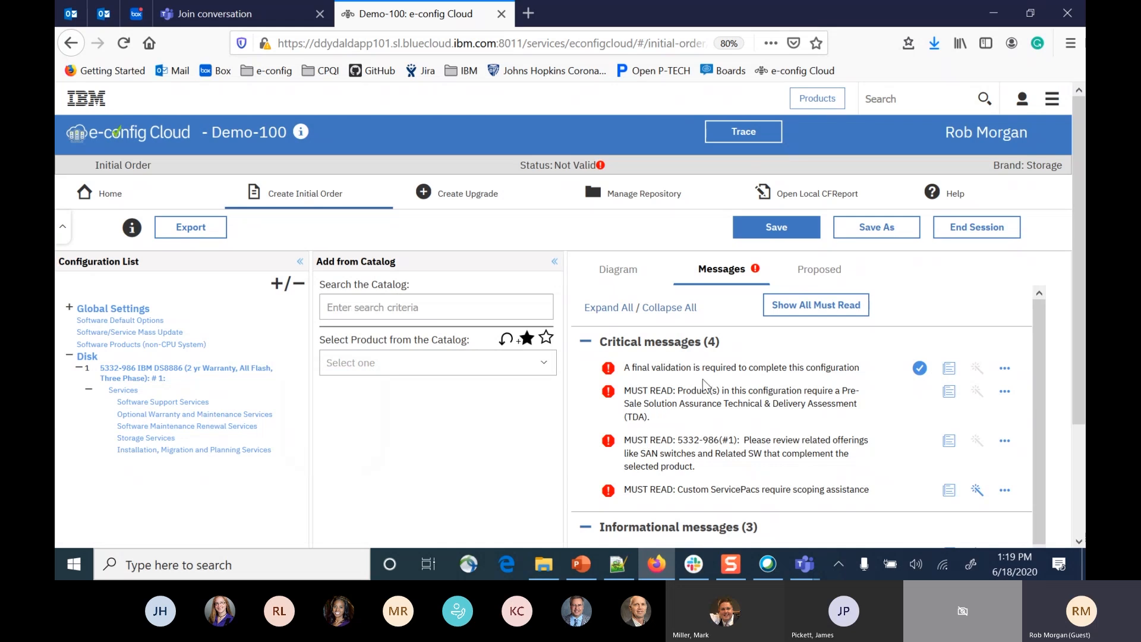
# Review the configuration messages, show all must-read messages together, read them through and close them.
pyautogui.scroll(-1, 703, 383)
pyautogui.scroll(-1, 704, 385)
pyautogui.scroll(2, 703, 382)
pyautogui.scroll(-3, 874, 381)
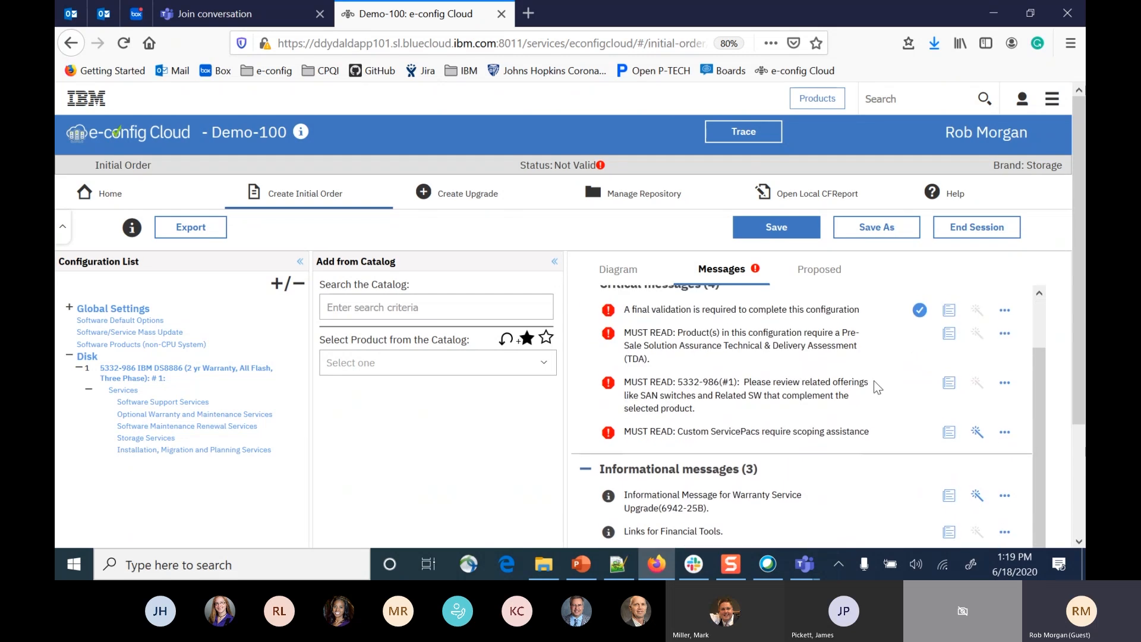
pyautogui.scroll(3, 874, 381)
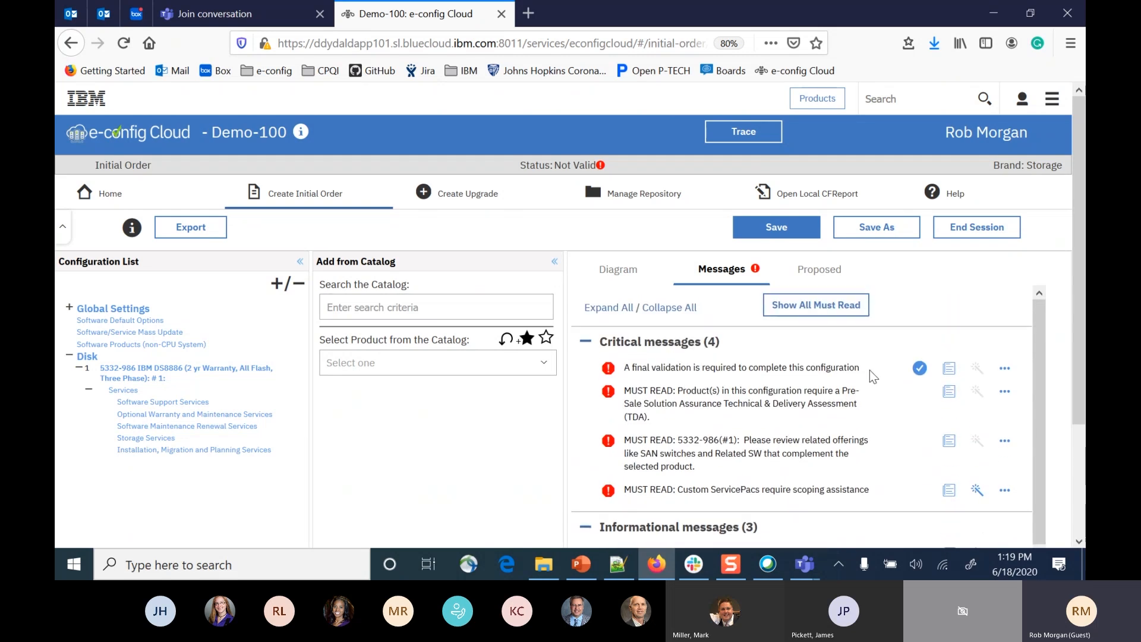
pyautogui.click(803, 312)
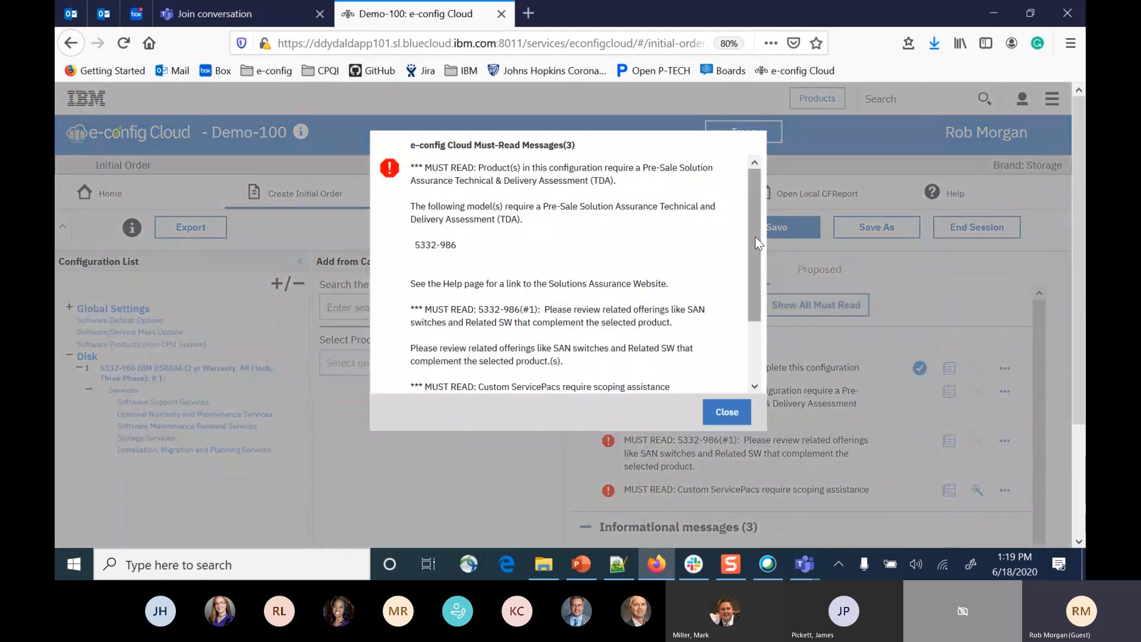
pyautogui.scroll(-1, 759, 272)
pyautogui.scroll(-2, 761, 272)
pyautogui.scroll(3, 752, 250)
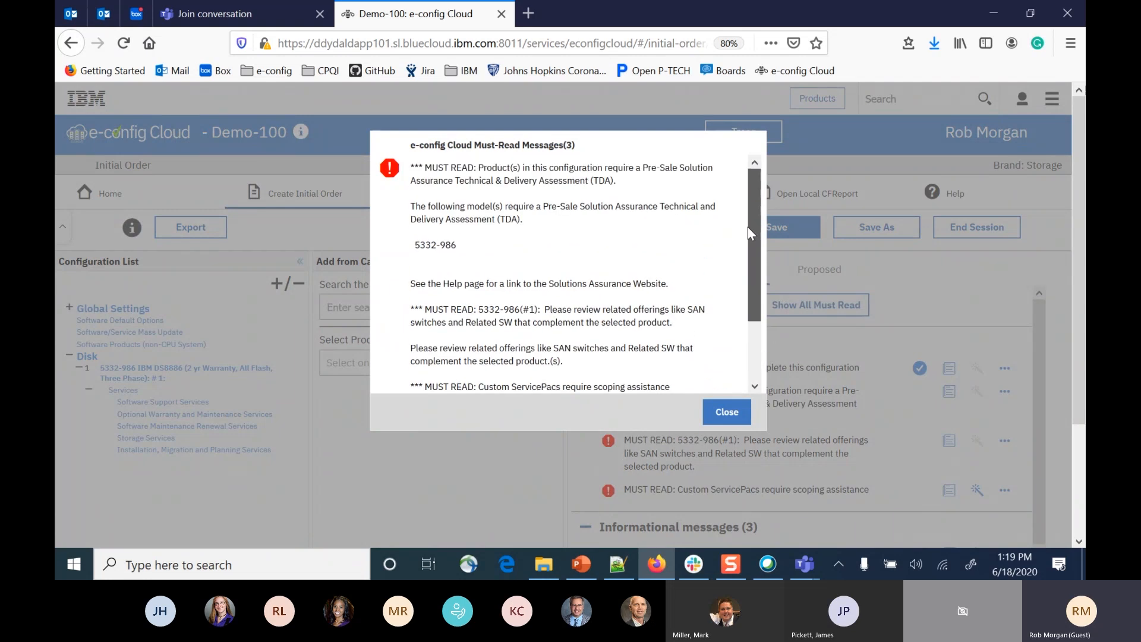
pyautogui.click(722, 412)
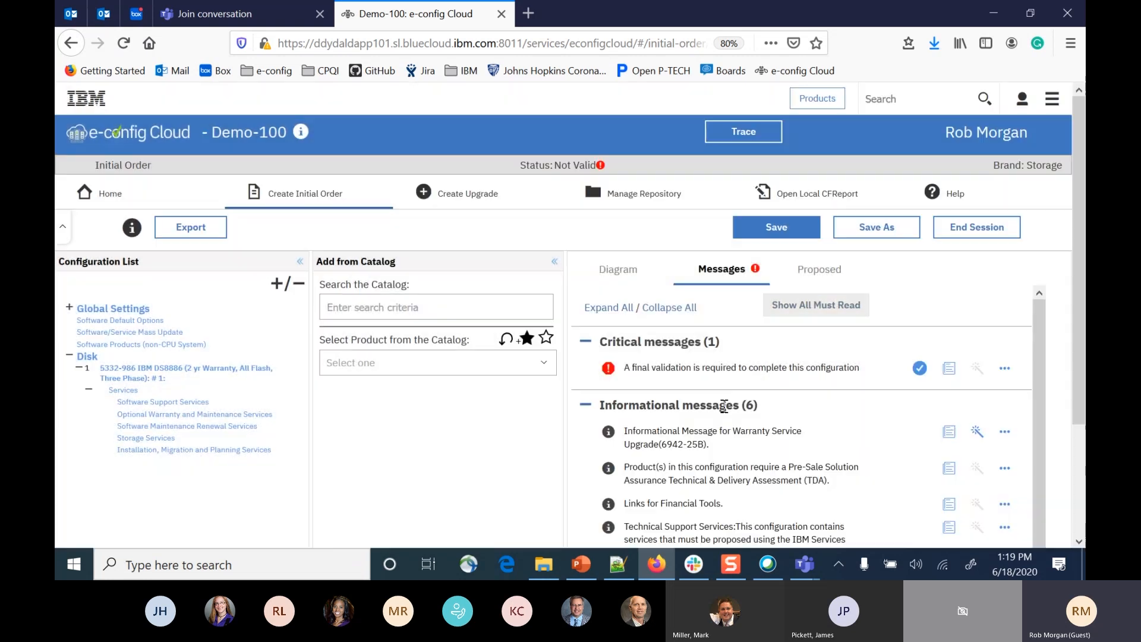
# Examine the proposed configuration report, covering the price summary, notes, configuration comments and initial hardware list.
pyautogui.click(821, 270)
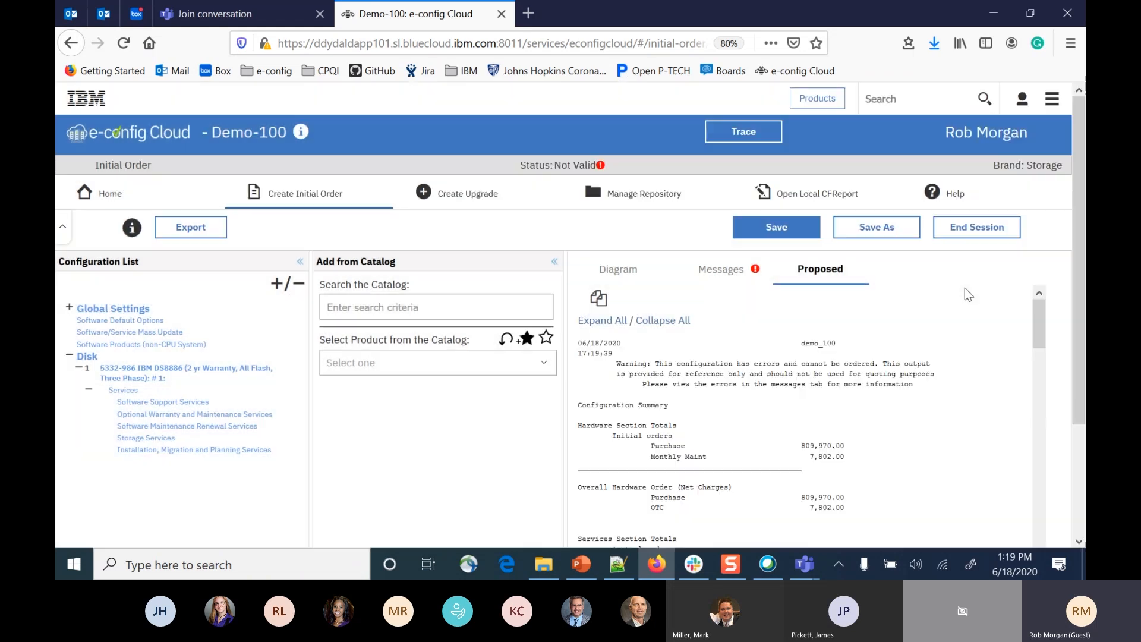
pyautogui.scroll(-2, 931, 330)
pyautogui.scroll(2, 856, 333)
pyautogui.scroll(-5, 832, 357)
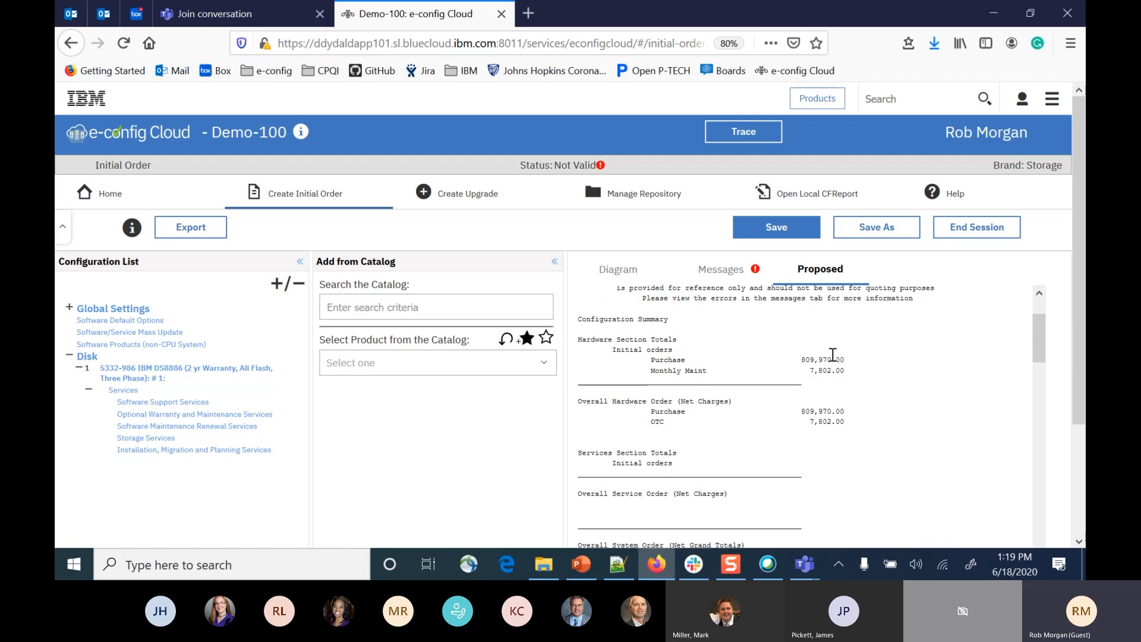
pyautogui.scroll(-8, 832, 356)
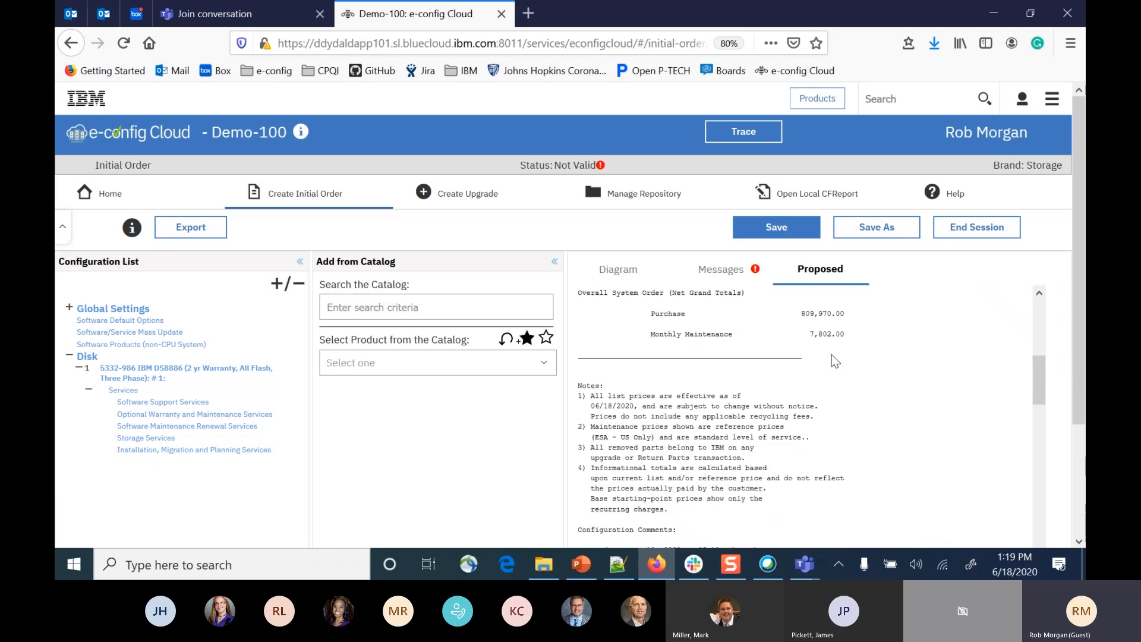
pyautogui.scroll(-2, 832, 356)
pyautogui.scroll(2, 832, 355)
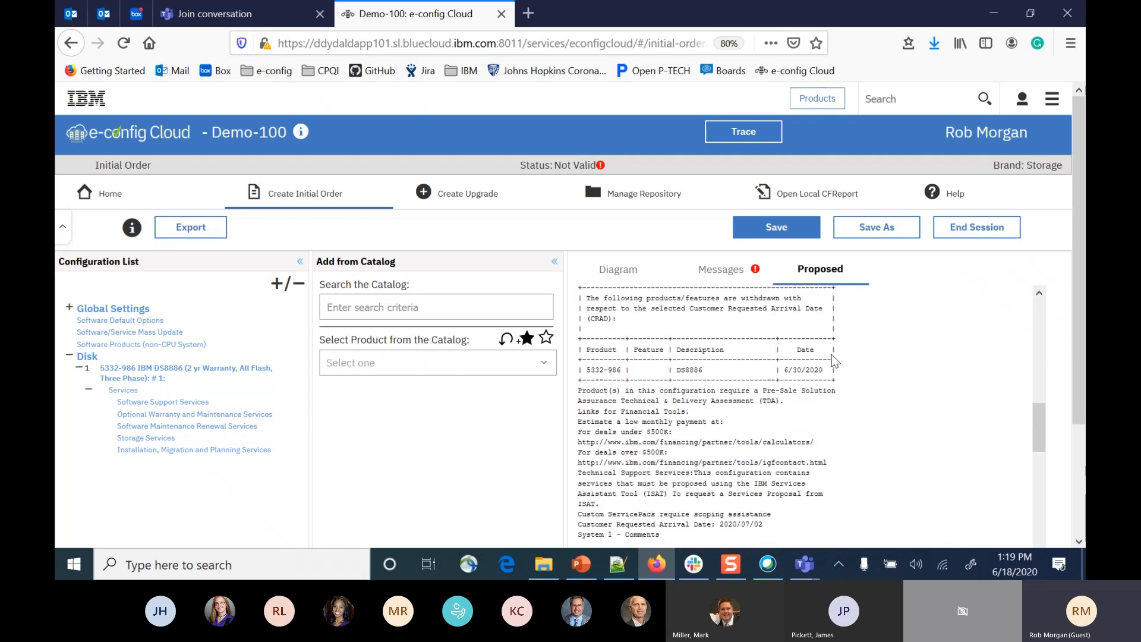
pyautogui.scroll(-6, 700, 357)
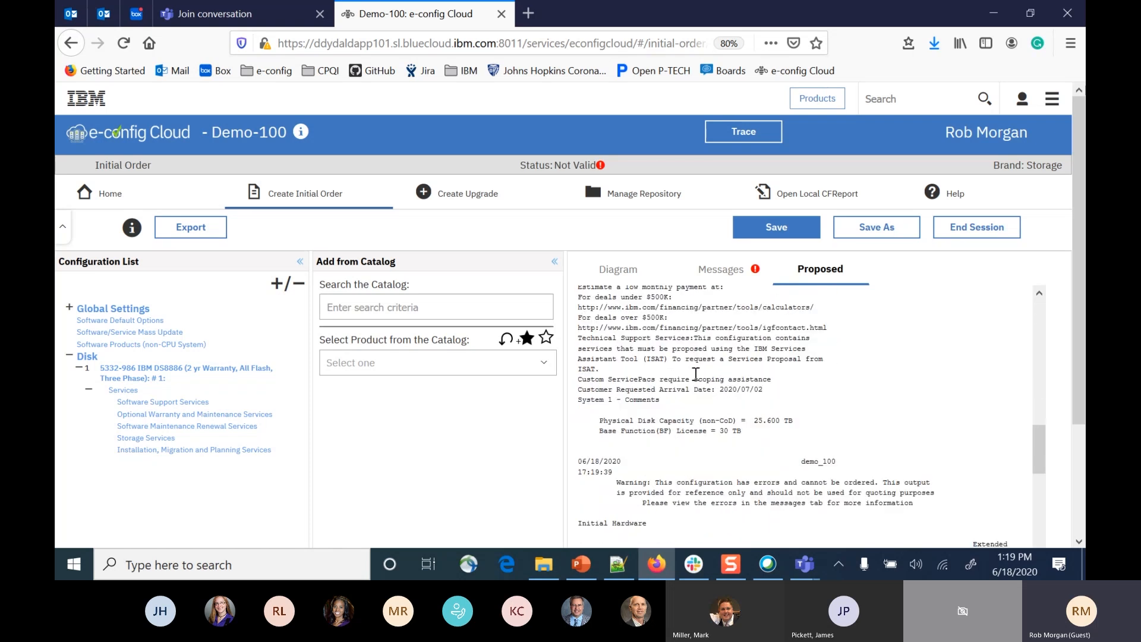
pyautogui.scroll(-1, 696, 375)
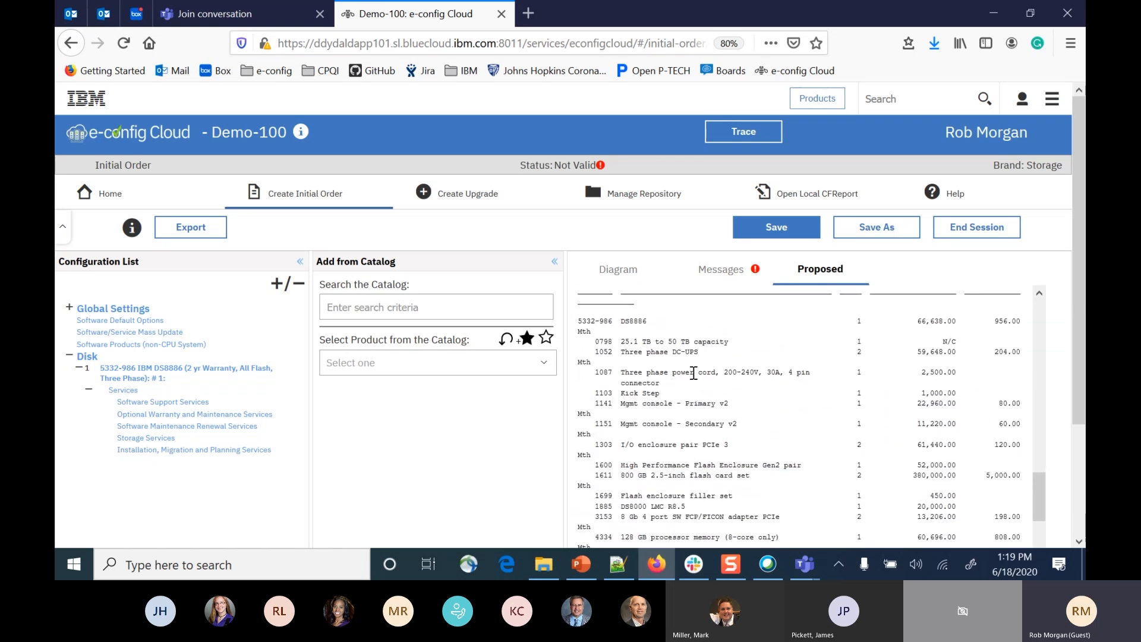
# Collapse the Add from Catalog and Configuration List areas to widen the proposal, and restore Add from Catalog.
pyautogui.click(557, 262)
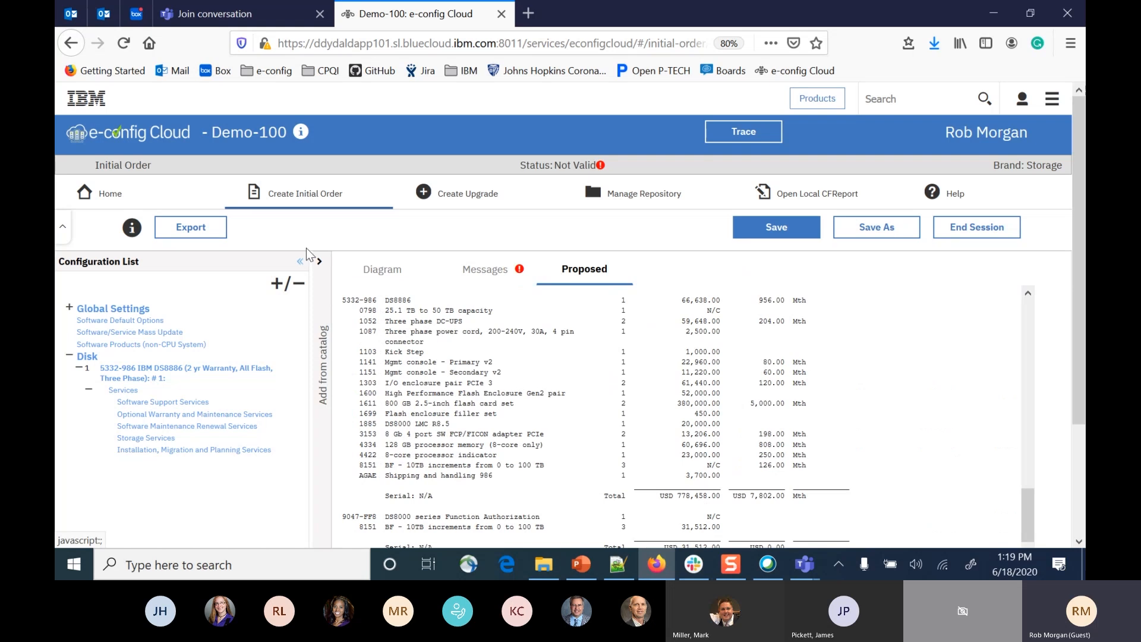
pyautogui.click(299, 264)
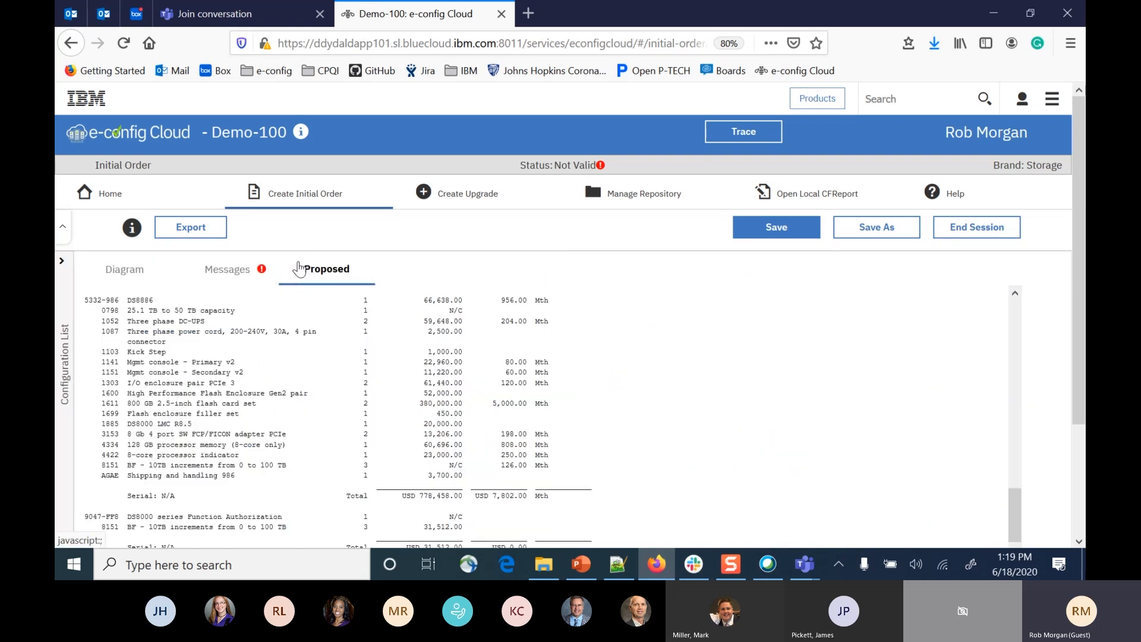
pyautogui.click(81, 263)
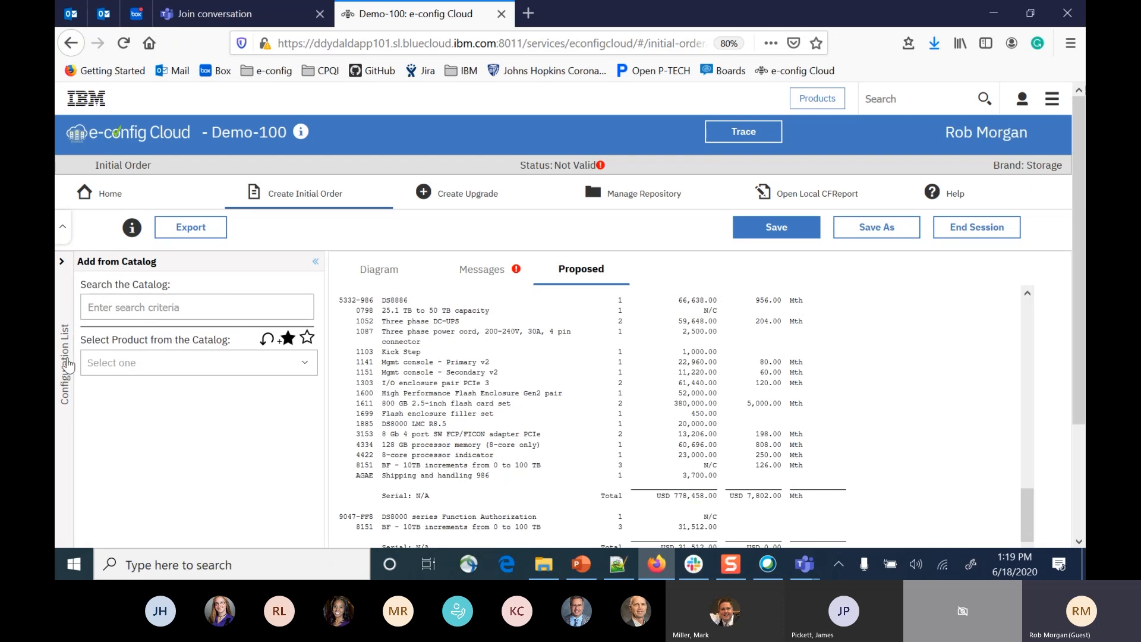
# Review the Initial Service and Initial Hardware sections of the proposed configuration report.
pyautogui.scroll(-3, 463, 386)
pyautogui.scroll(-3, 462, 388)
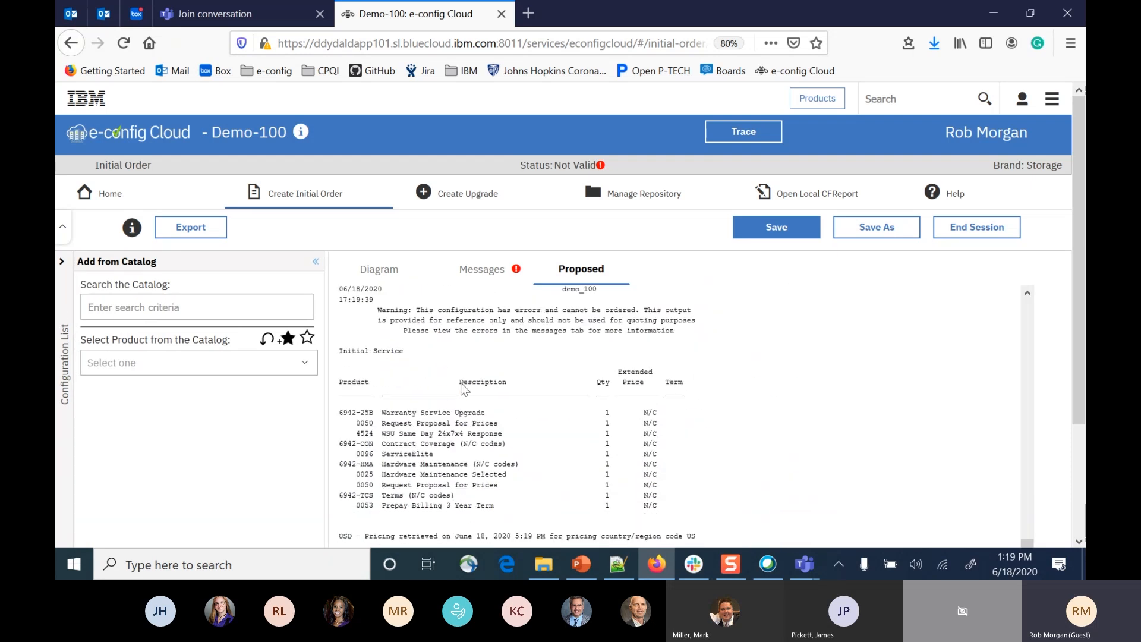
pyautogui.scroll(10, 463, 388)
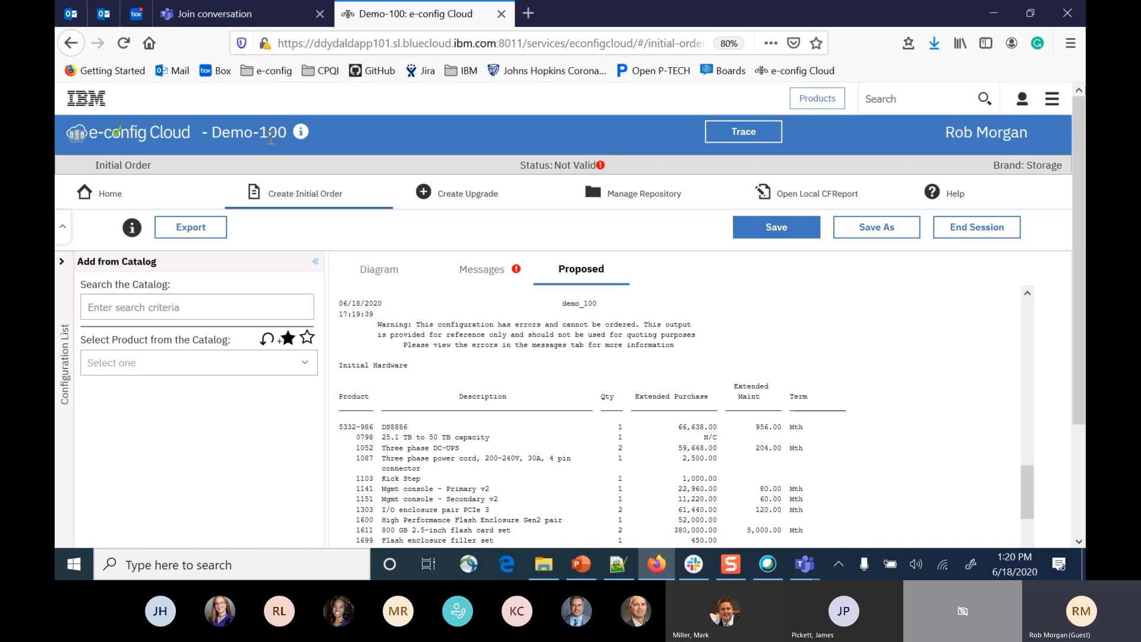
# Open the export options for Demo-100, look over the file types and destinations, and cancel the export.
pyautogui.click(178, 229)
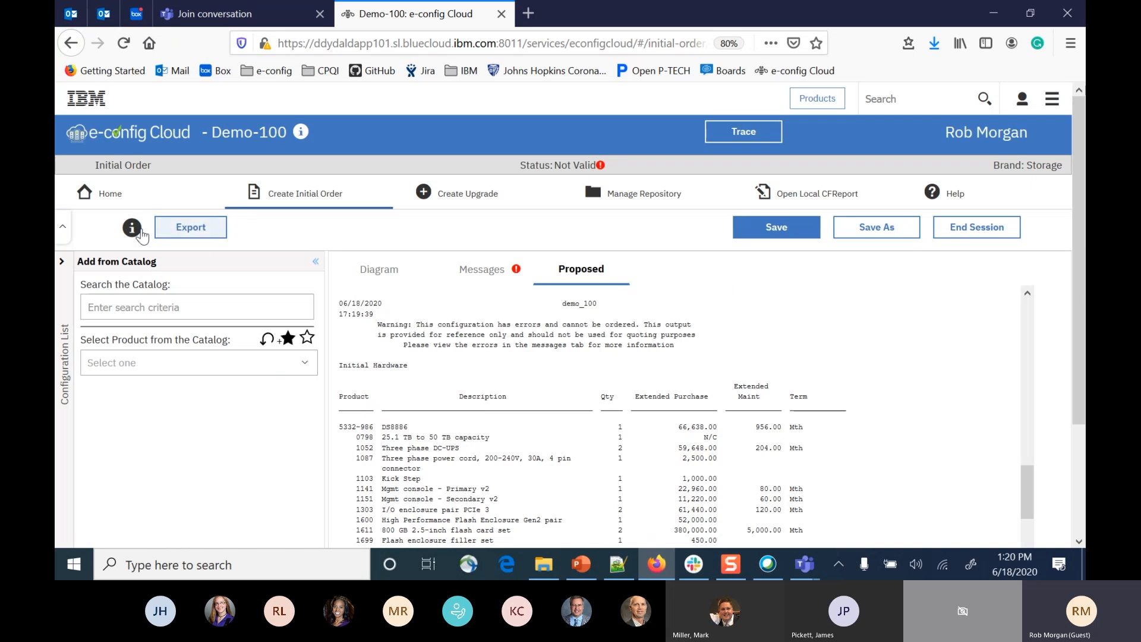
pyautogui.click(199, 226)
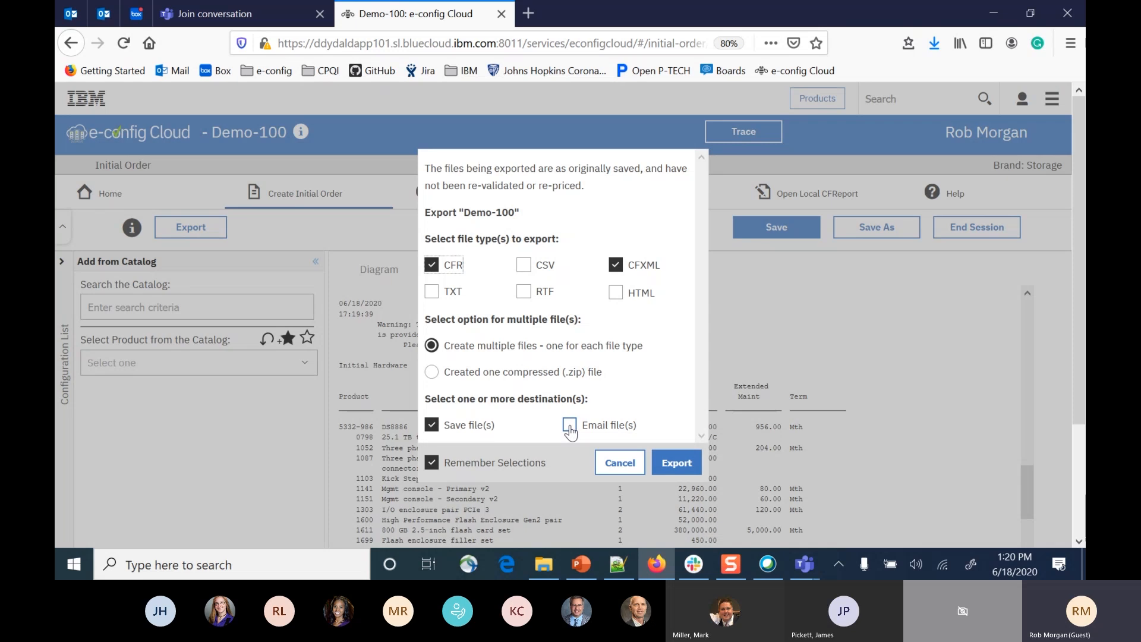
pyautogui.click(825, 339)
pyautogui.click(621, 463)
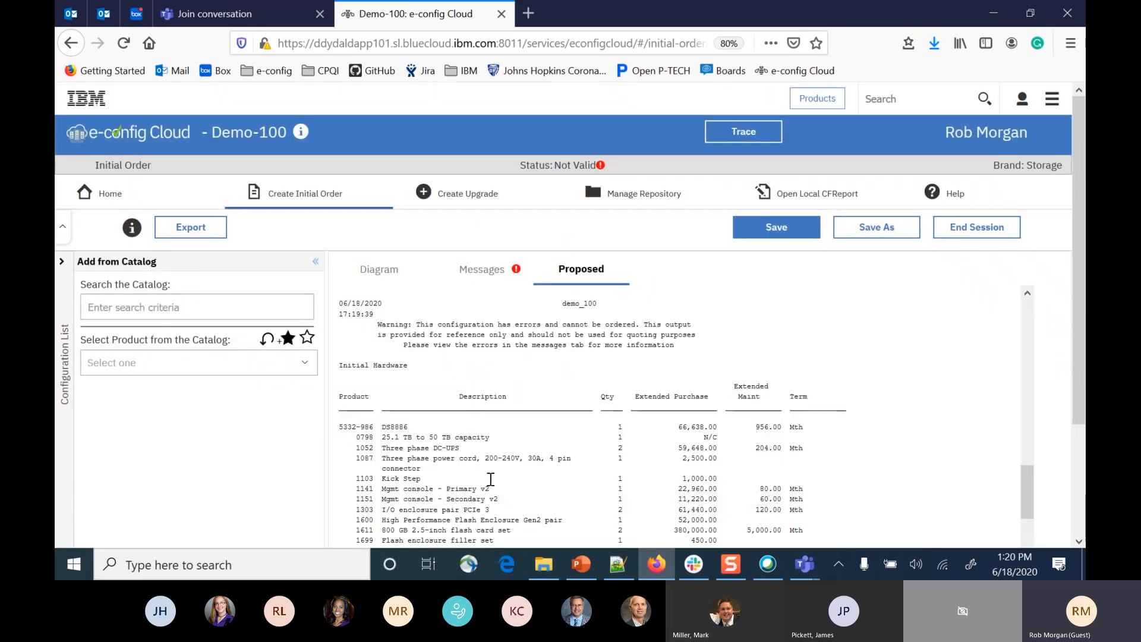
# Show the rack diagram of Demo-100 and enlarge it to examine the 1600 enclosure and its 1611 components.
pyautogui.click(379, 269)
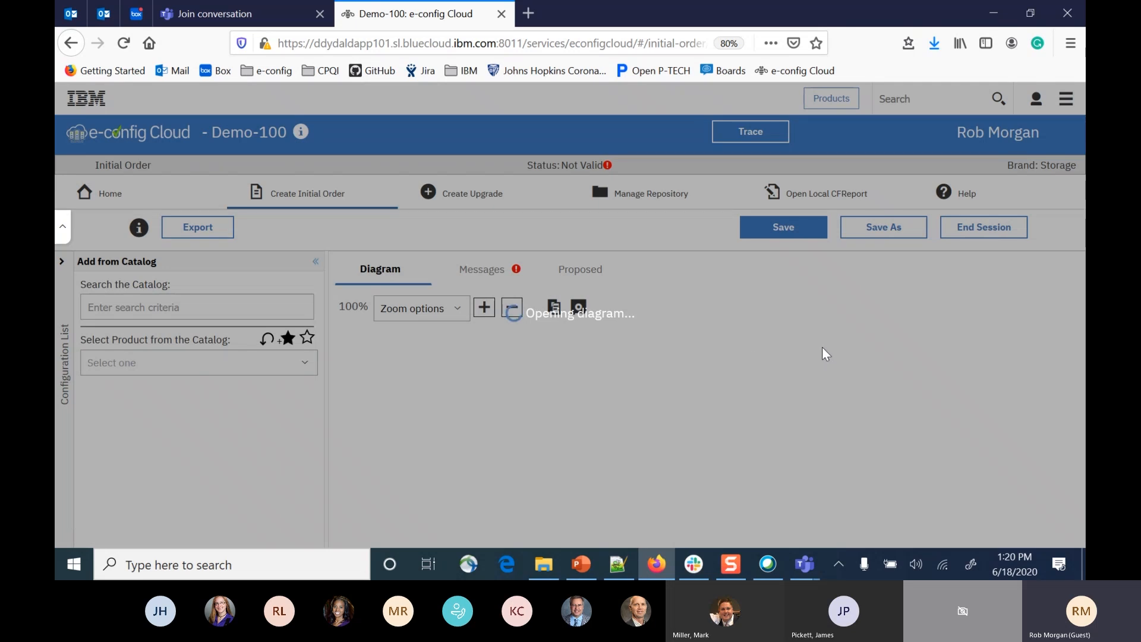
pyautogui.scroll(-3, 725, 360)
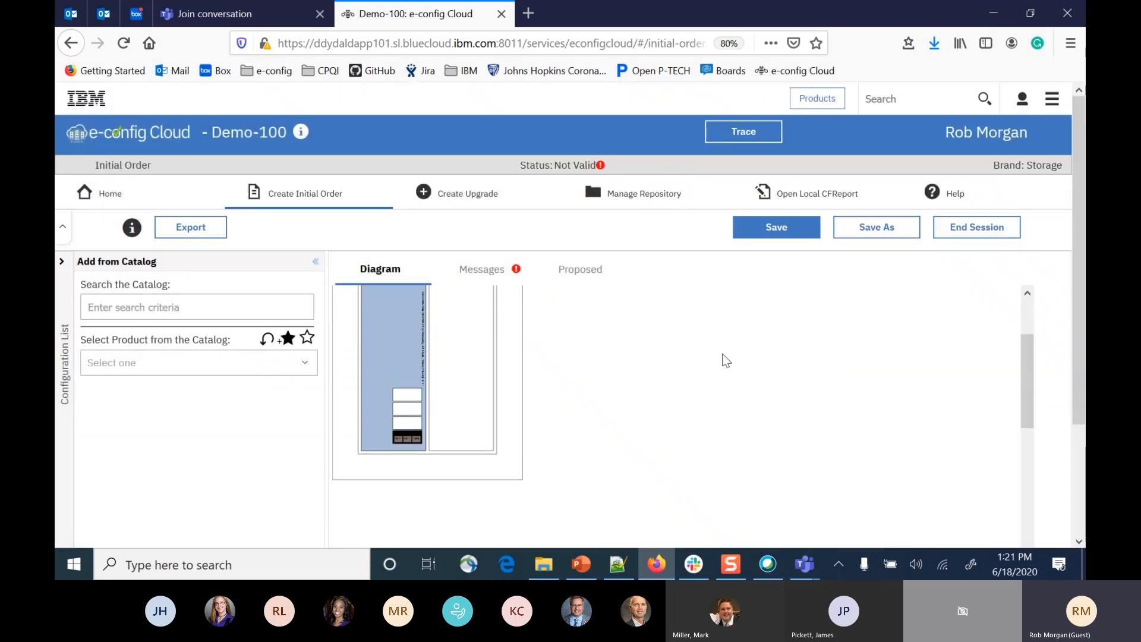
pyautogui.scroll(3, 726, 360)
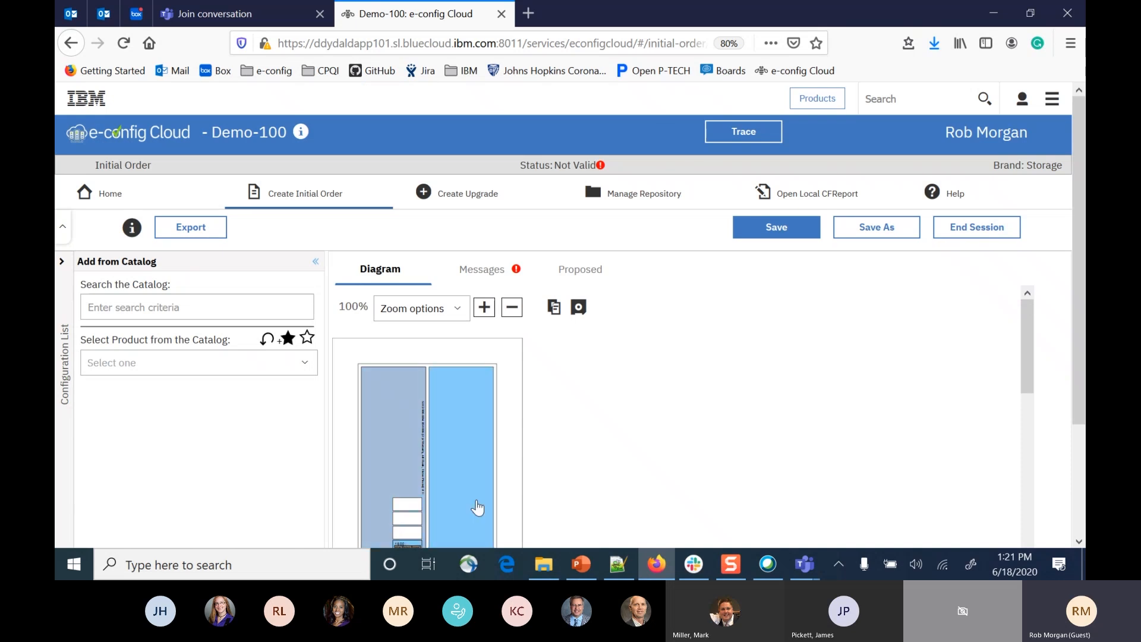
pyautogui.click(491, 309)
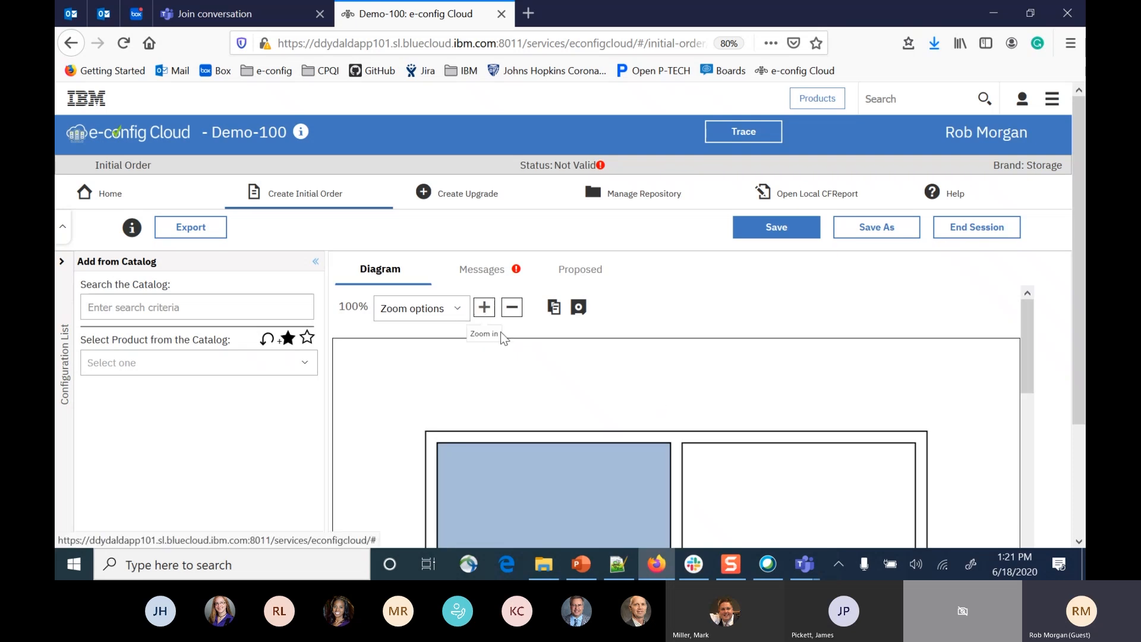
pyautogui.scroll(-8, 681, 423)
pyautogui.scroll(-5, 681, 423)
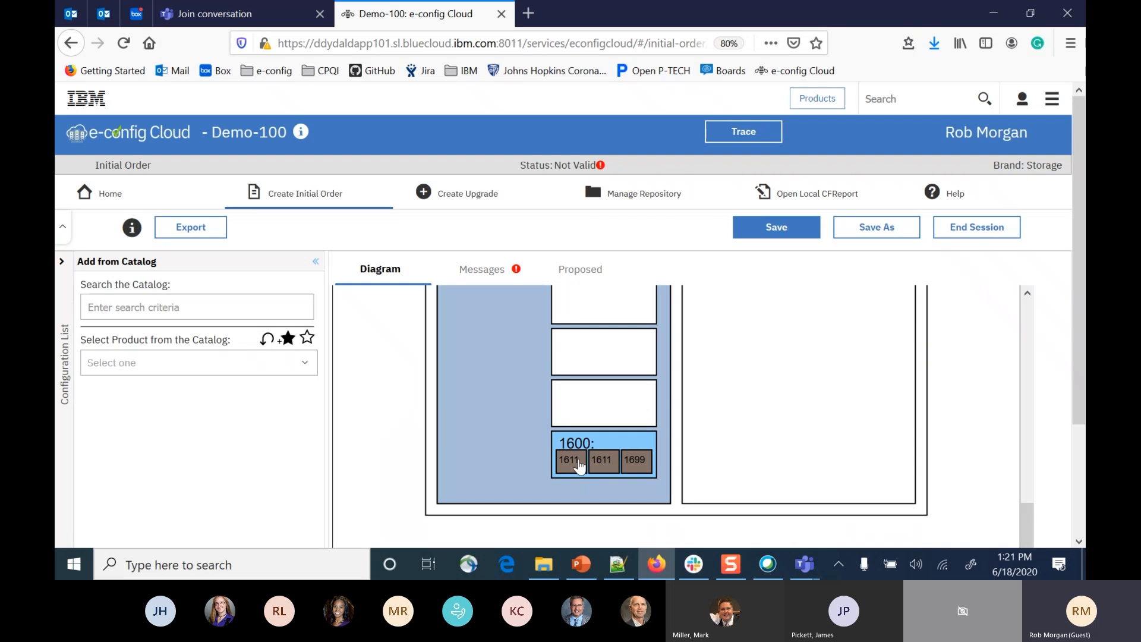
# Bring up the Edit option for the 1611 components inside the 1600 enclosure of the diagram, without editing them.
pyautogui.rightClick(578, 466)
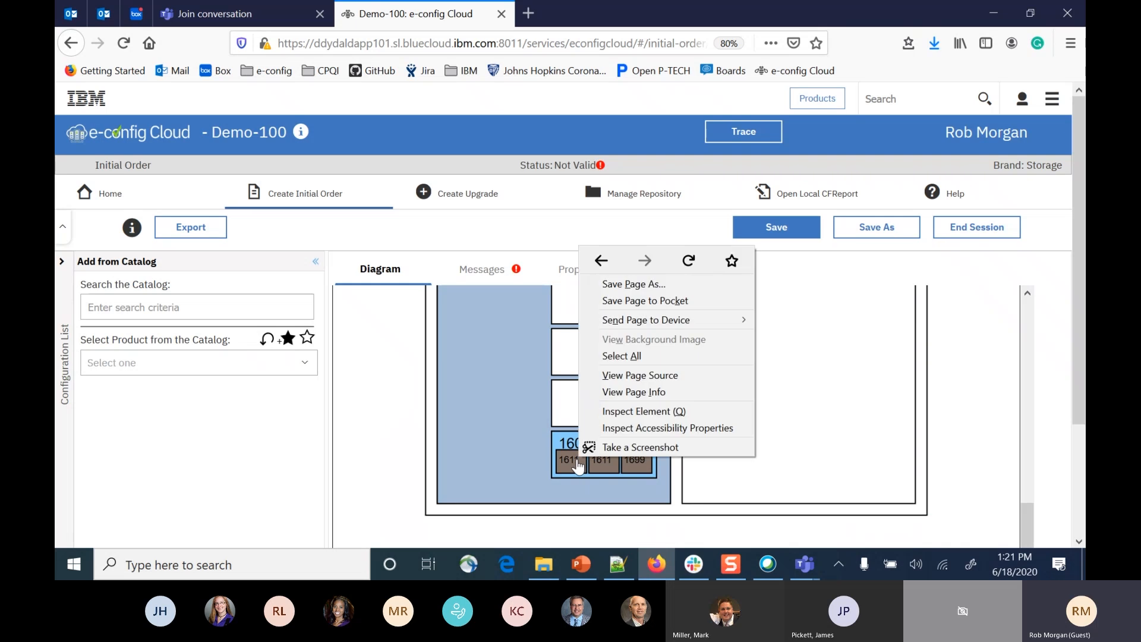
pyautogui.click(566, 466)
pyautogui.rightClick(567, 466)
pyautogui.rightClick(567, 466)
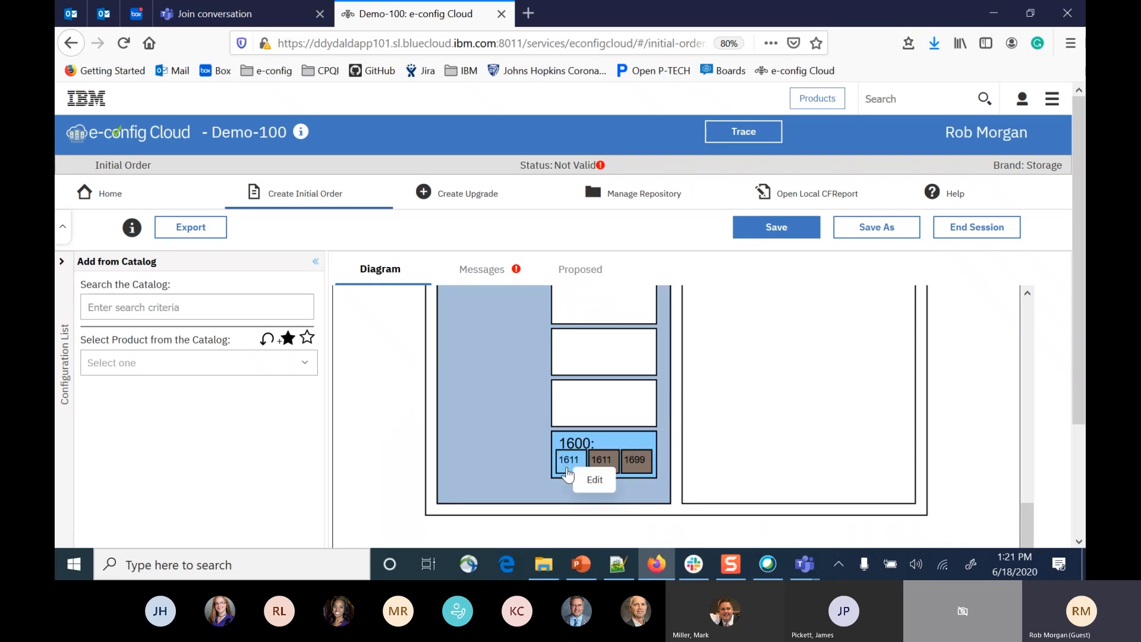
pyautogui.click(566, 467)
pyautogui.rightClick(578, 470)
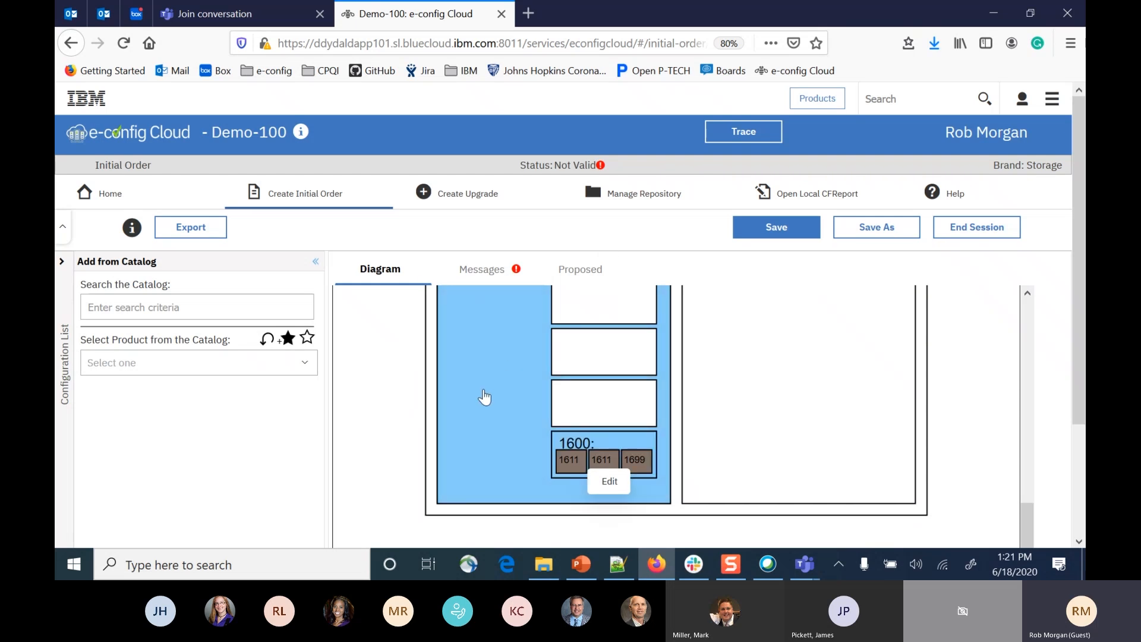
pyautogui.scroll(5, 484, 397)
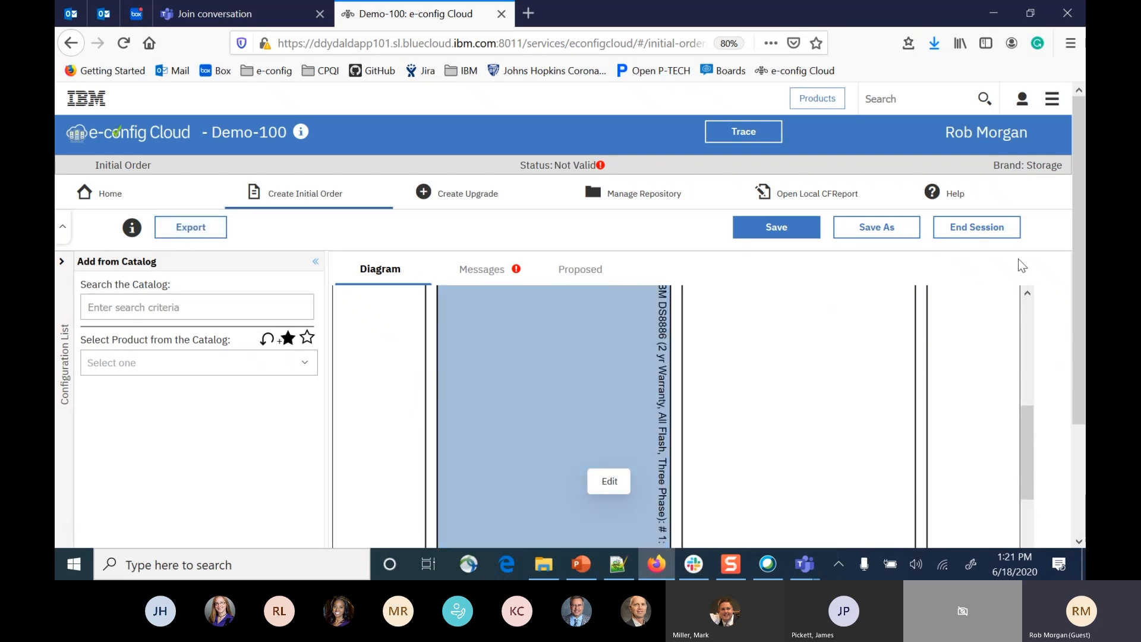
# End the Demo-100 configuration session and begin creating an upgrade.
pyautogui.click(982, 236)
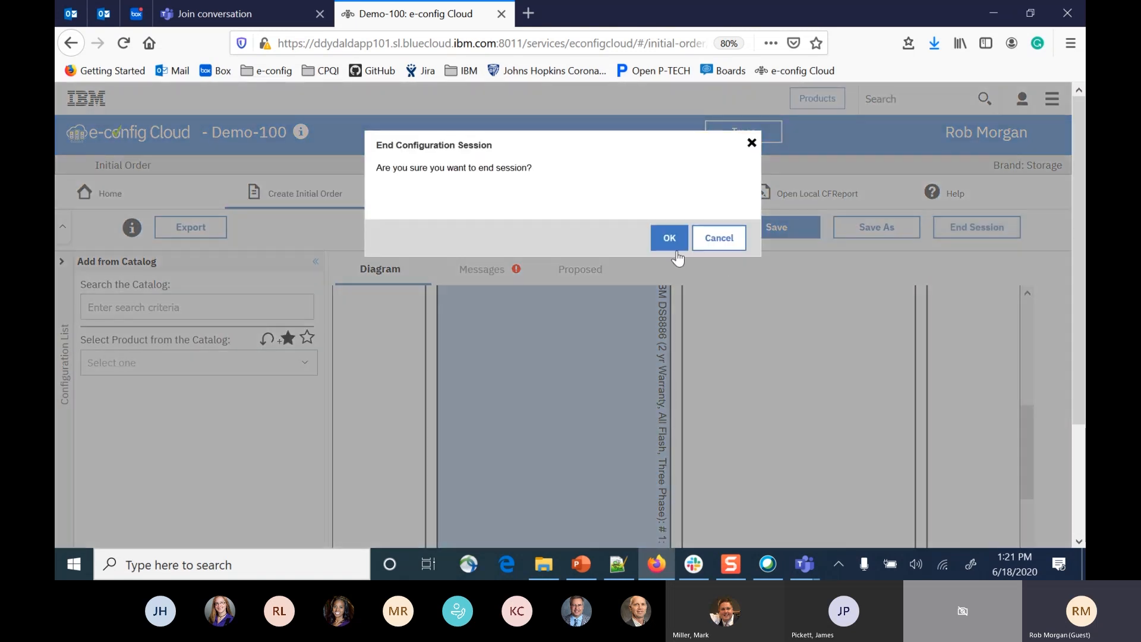
pyautogui.click(669, 244)
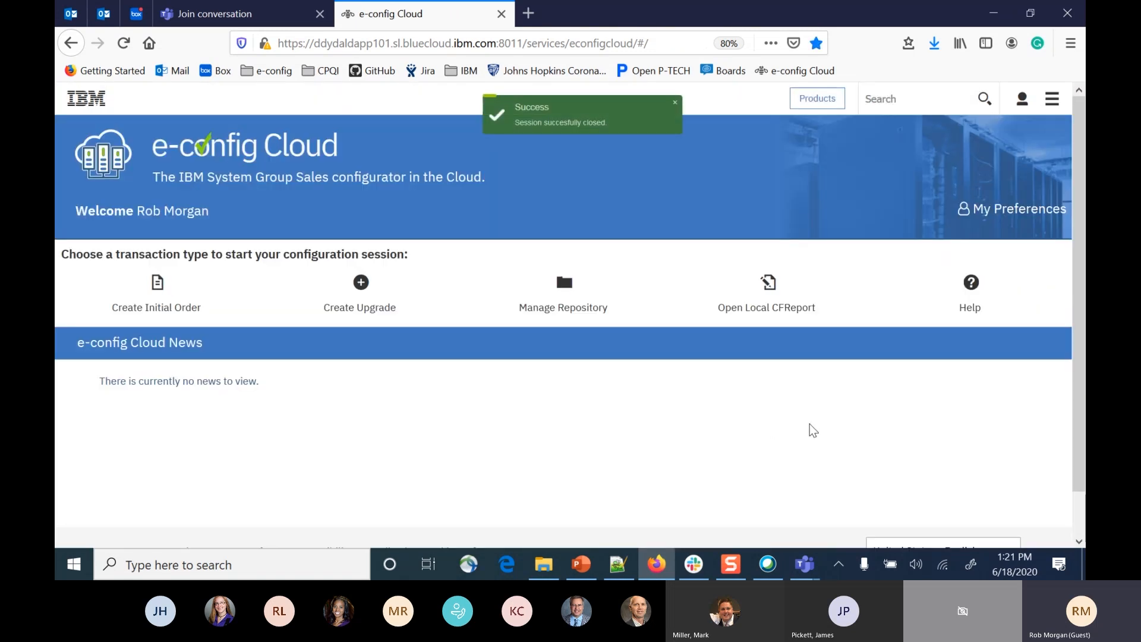
pyautogui.click(396, 327)
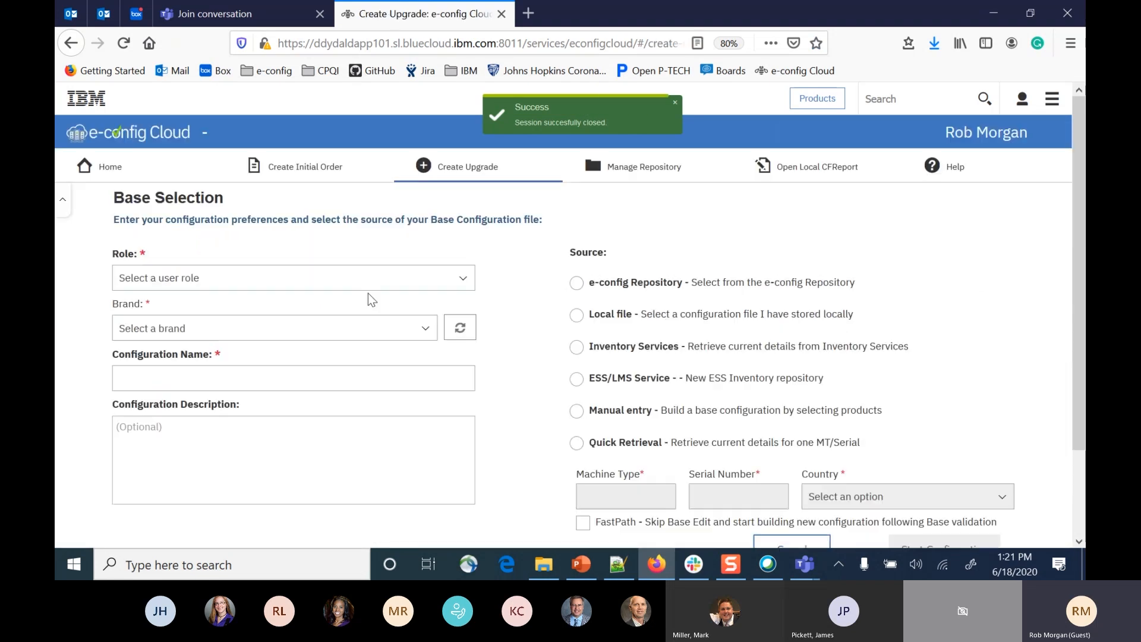
# Set the role to developer and the brand to Storage Subsystem Products (Balancer_1) (20.1570), and name the configuration Demo 200.
pyautogui.click(462, 278)
pyautogui.click(178, 317)
pyautogui.click(176, 332)
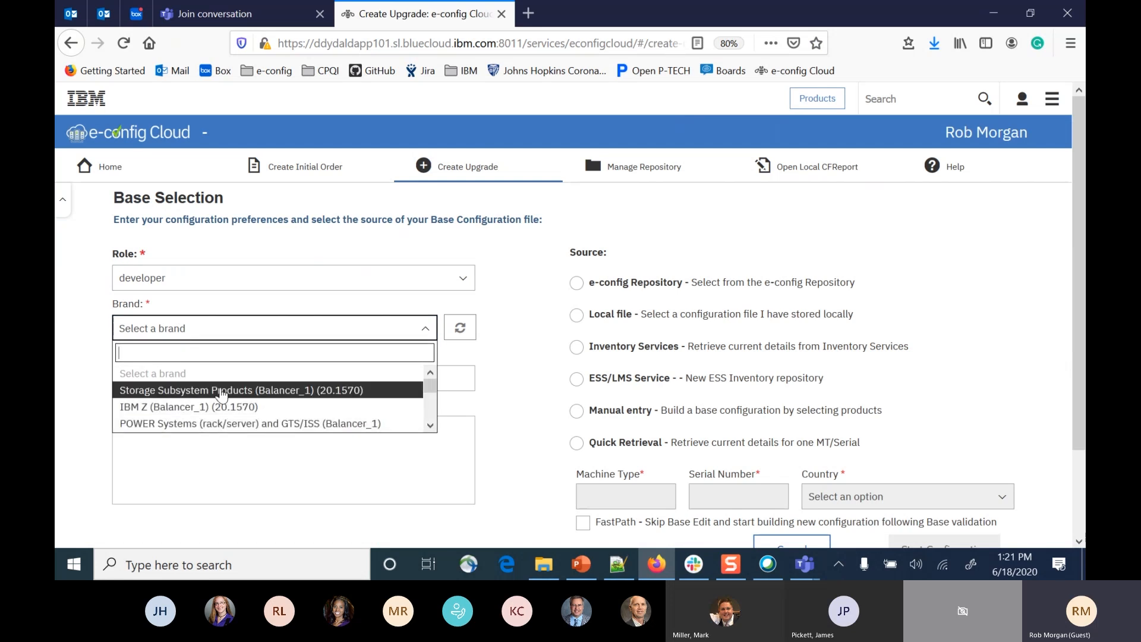
pyautogui.click(269, 395)
pyautogui.click(173, 399)
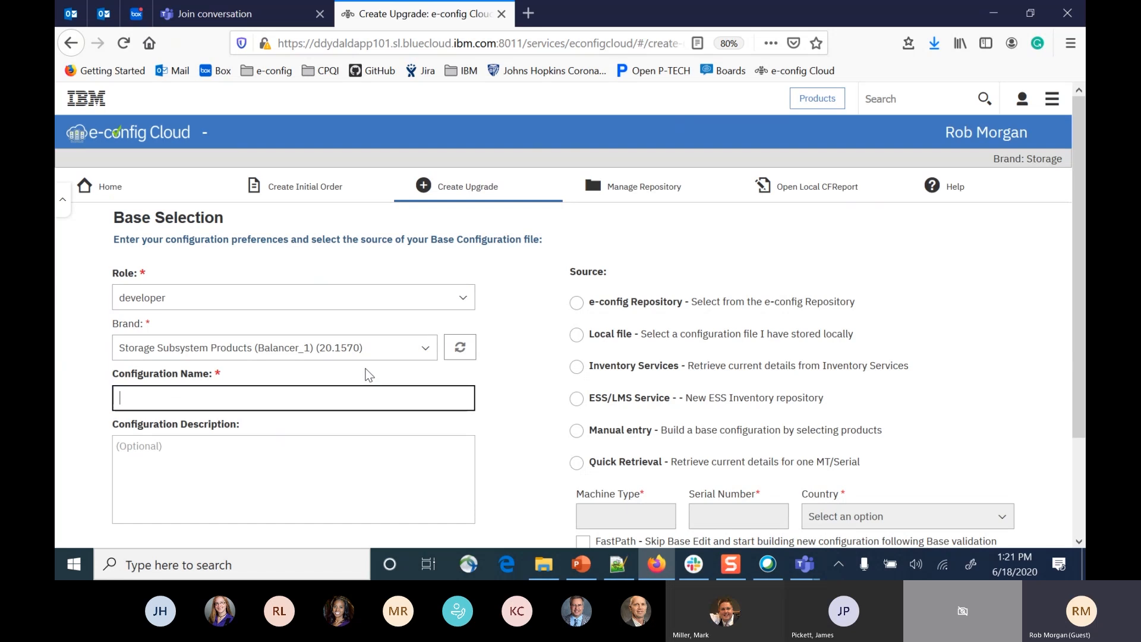
pyautogui.write('Demo')
pyautogui.press('BackSpace')
pyautogui.write('mo')
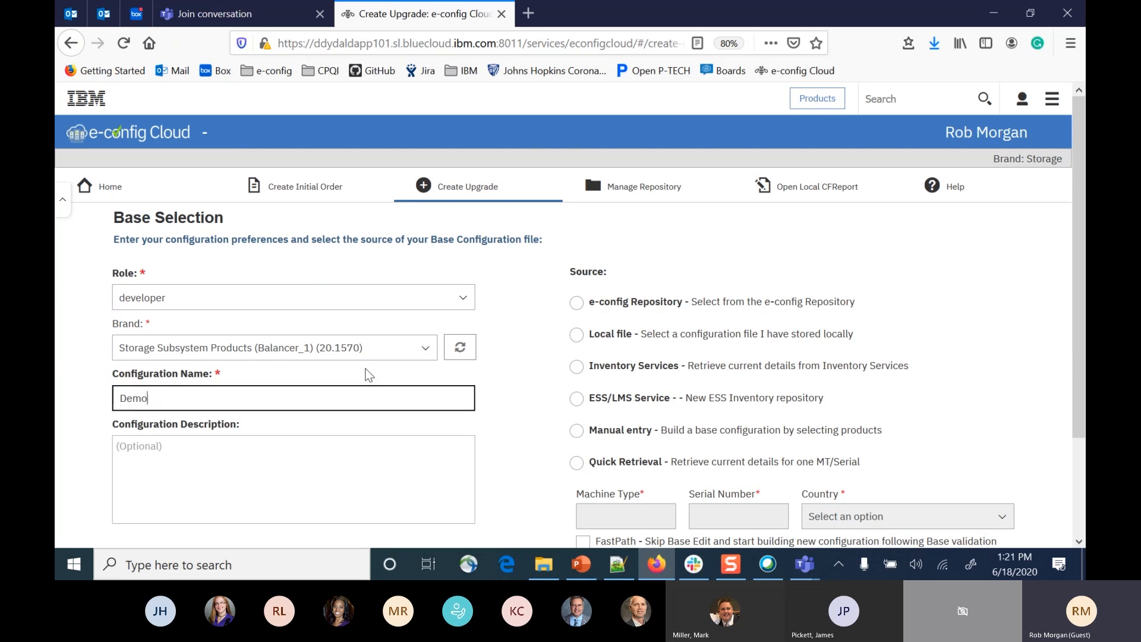
pyautogui.write(' 200')
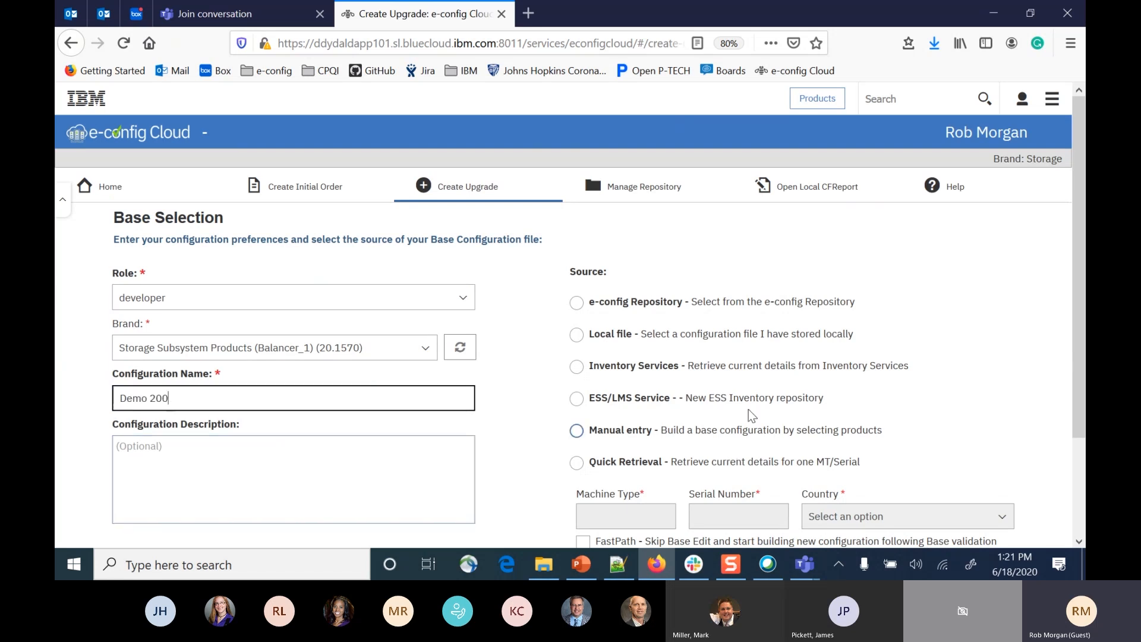
# Choose Quick Retrieval as the base configuration source and enter machine type 8286 with serial number 21B593W.
pyautogui.scroll(-1, 747, 407)
pyautogui.scroll(1, 747, 402)
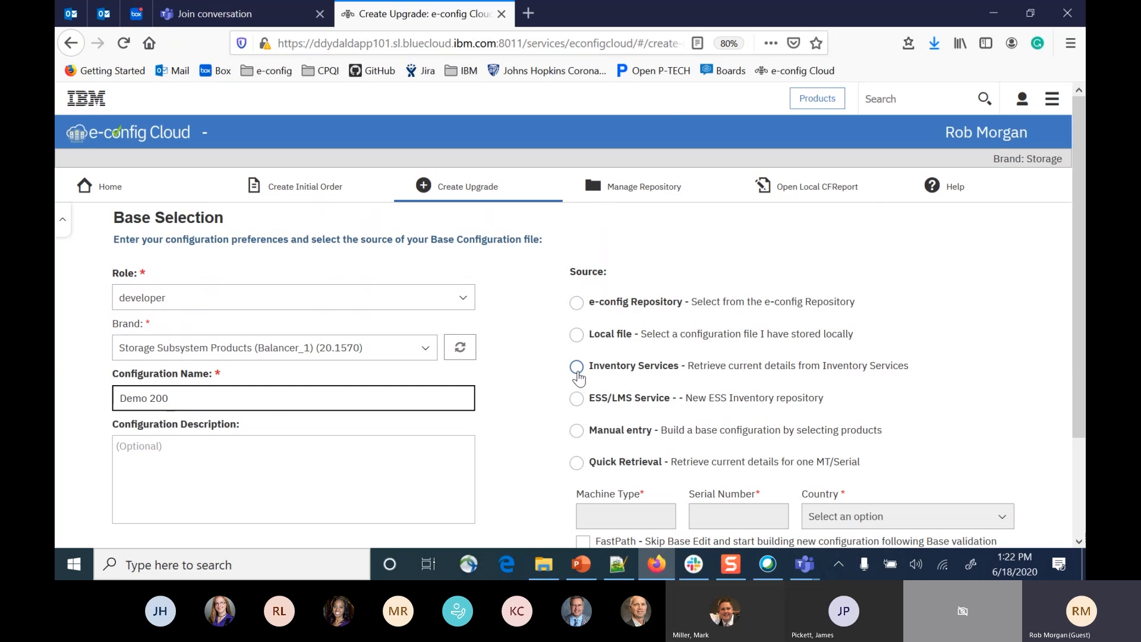
pyautogui.scroll(-2, 618, 410)
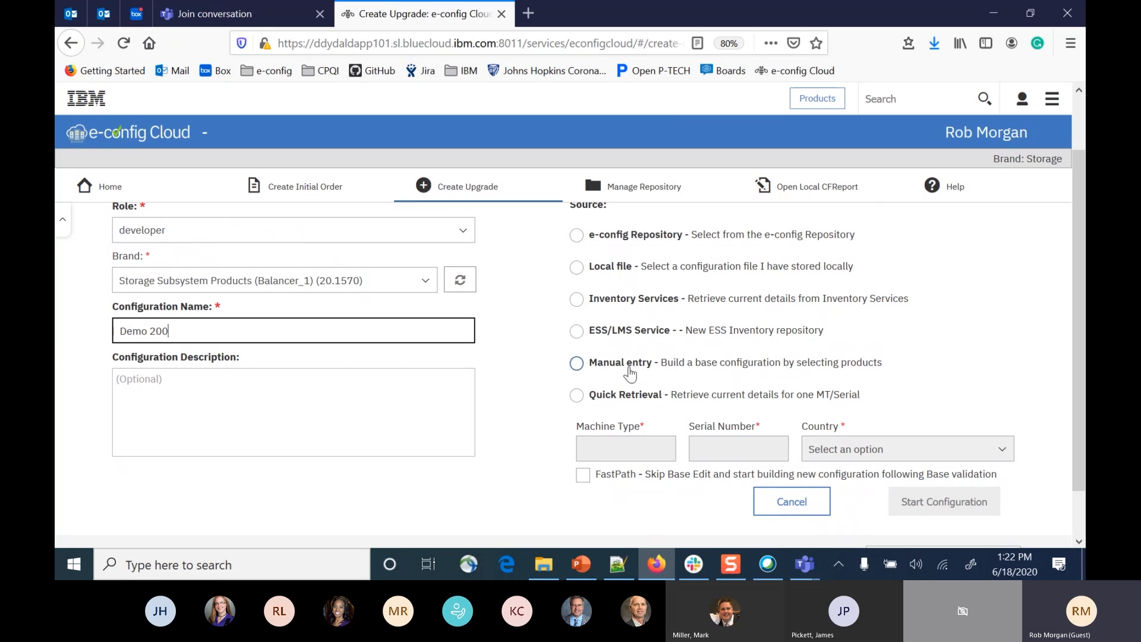
pyautogui.click(577, 396)
pyautogui.click(595, 449)
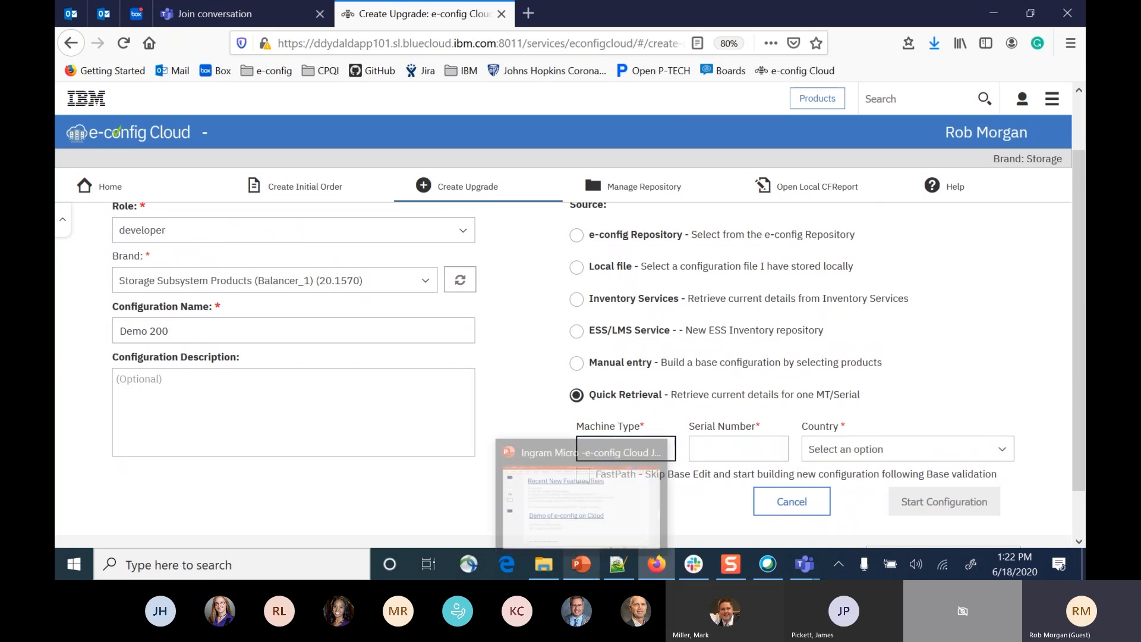
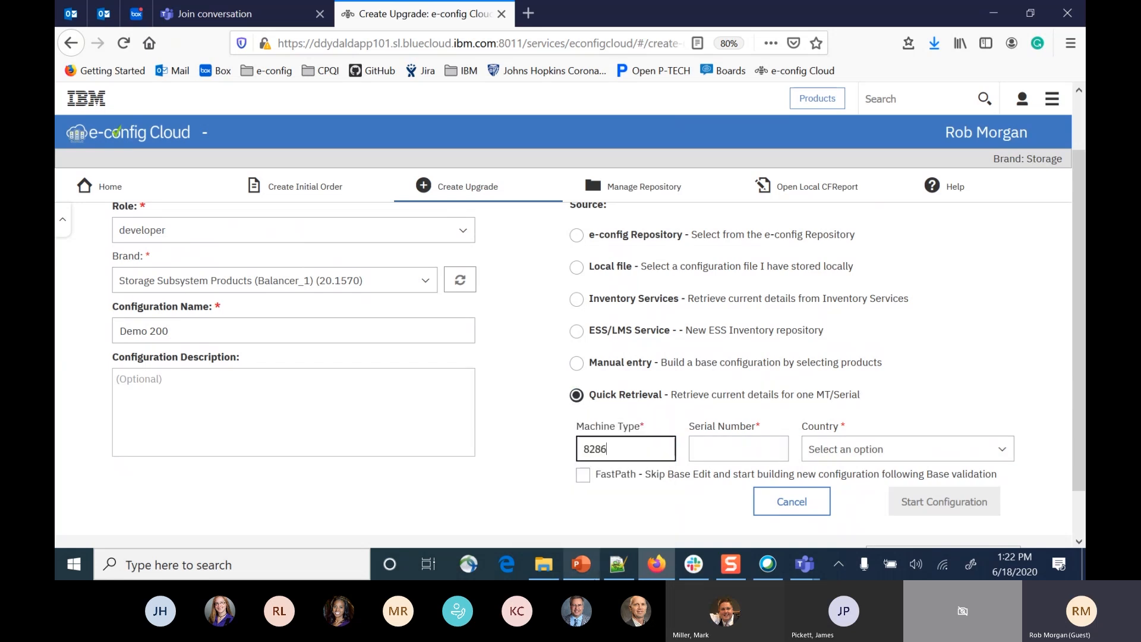
pyautogui.press('Tab')
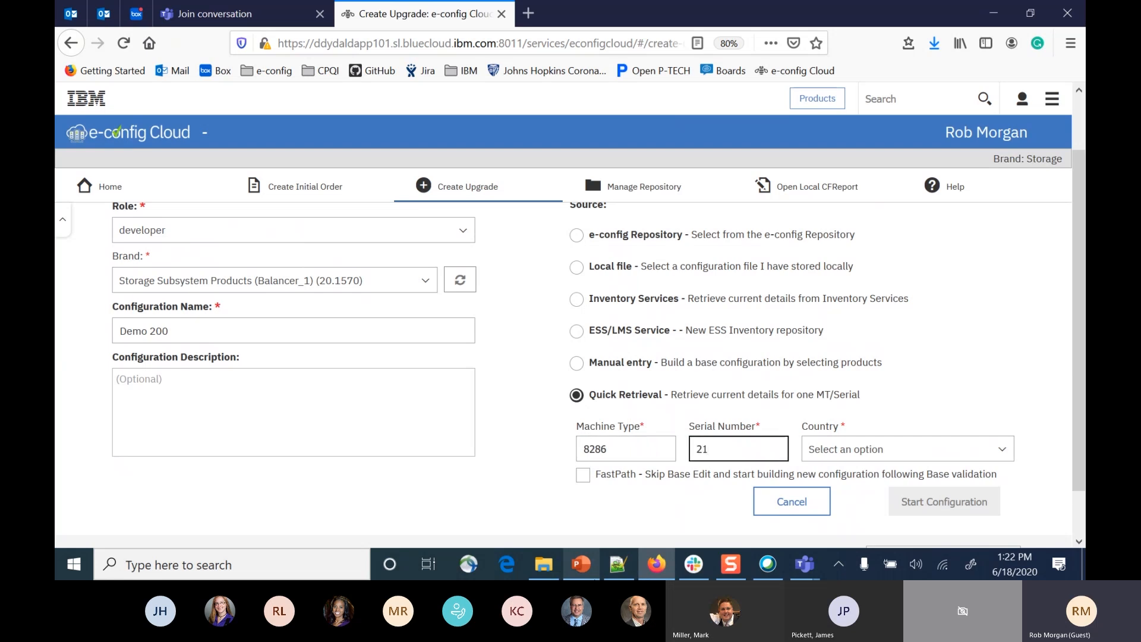
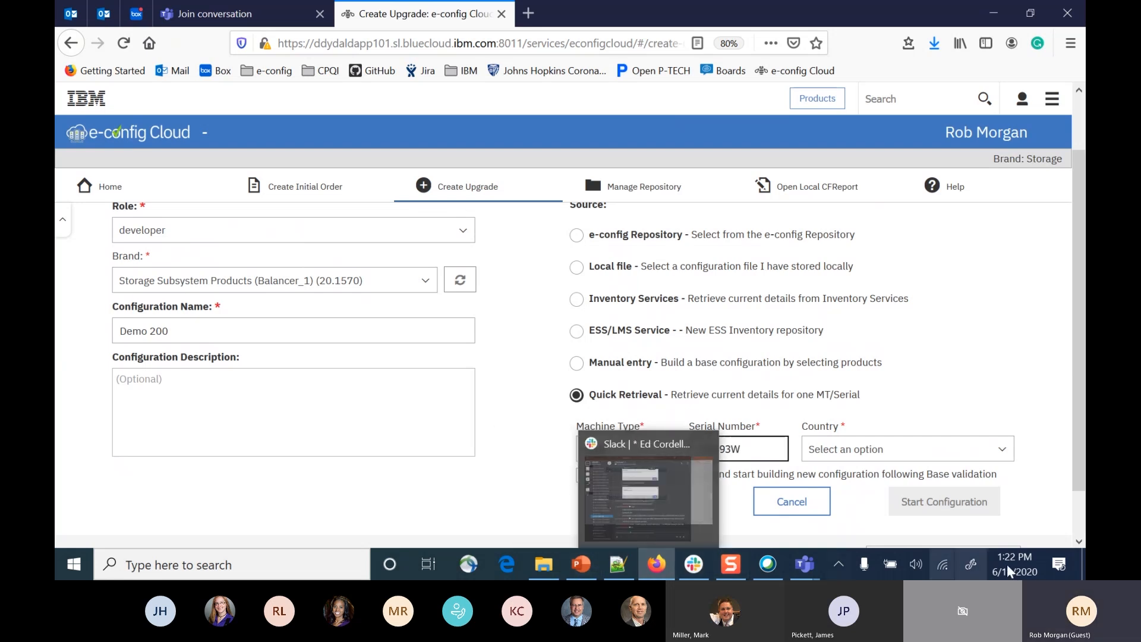
# Set the retrieval country to Netherlands and start the configuration.
pyautogui.click(928, 449)
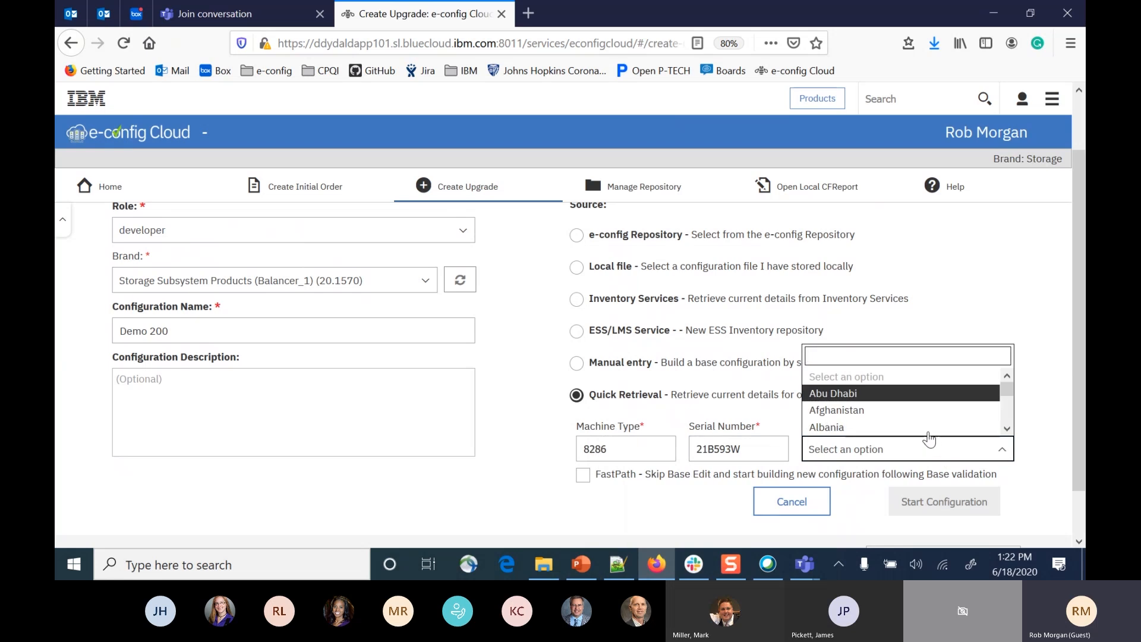
pyautogui.write('net')
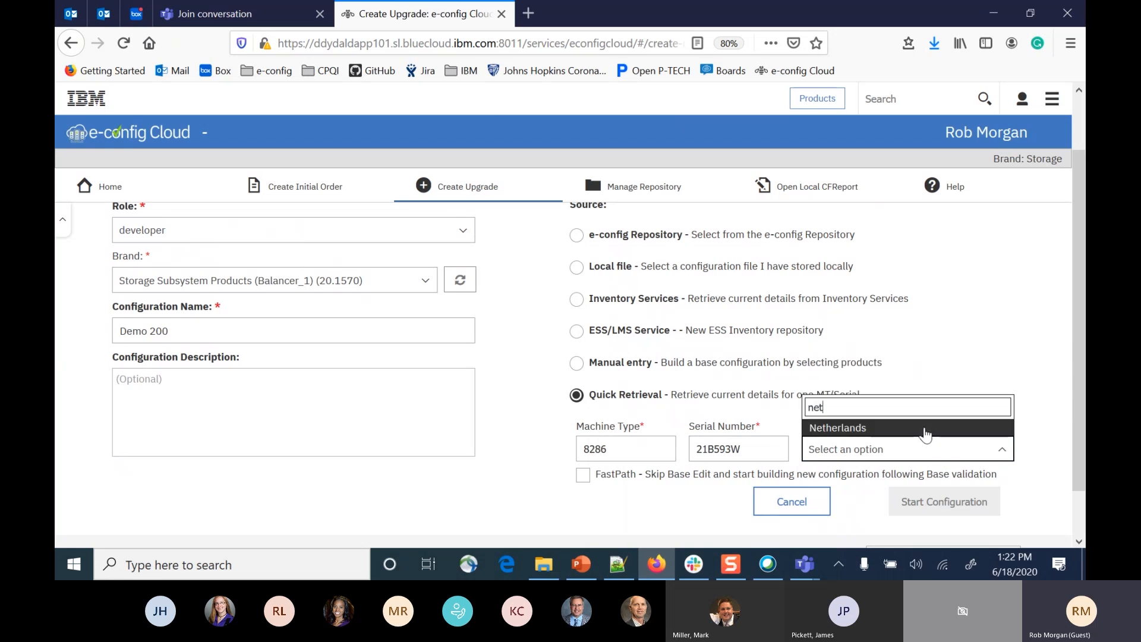
pyautogui.click(926, 434)
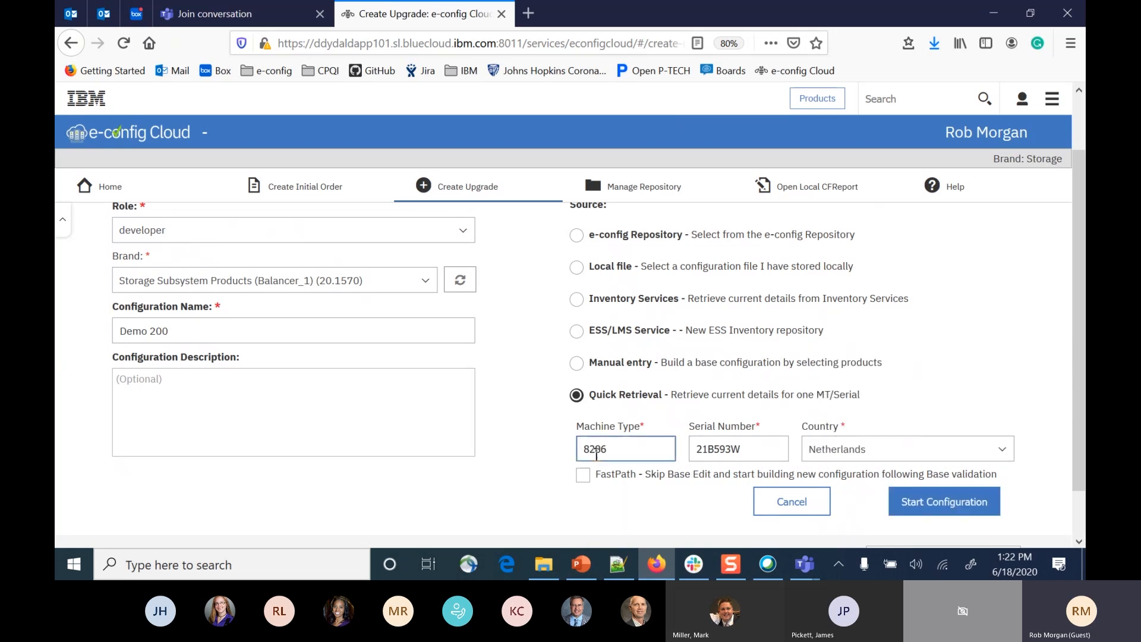
pyautogui.click(746, 449)
pyautogui.click(594, 455)
pyautogui.click(960, 503)
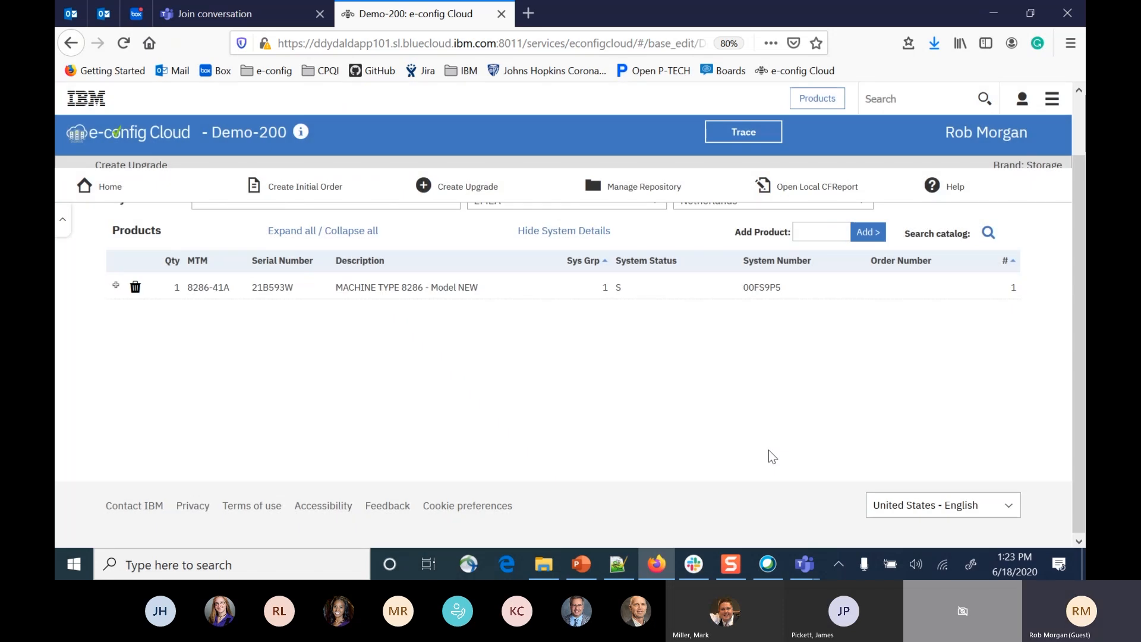
# Expand the 8286-41A product to look through its feature list, and reload the page.
pyautogui.scroll(2, 517, 411)
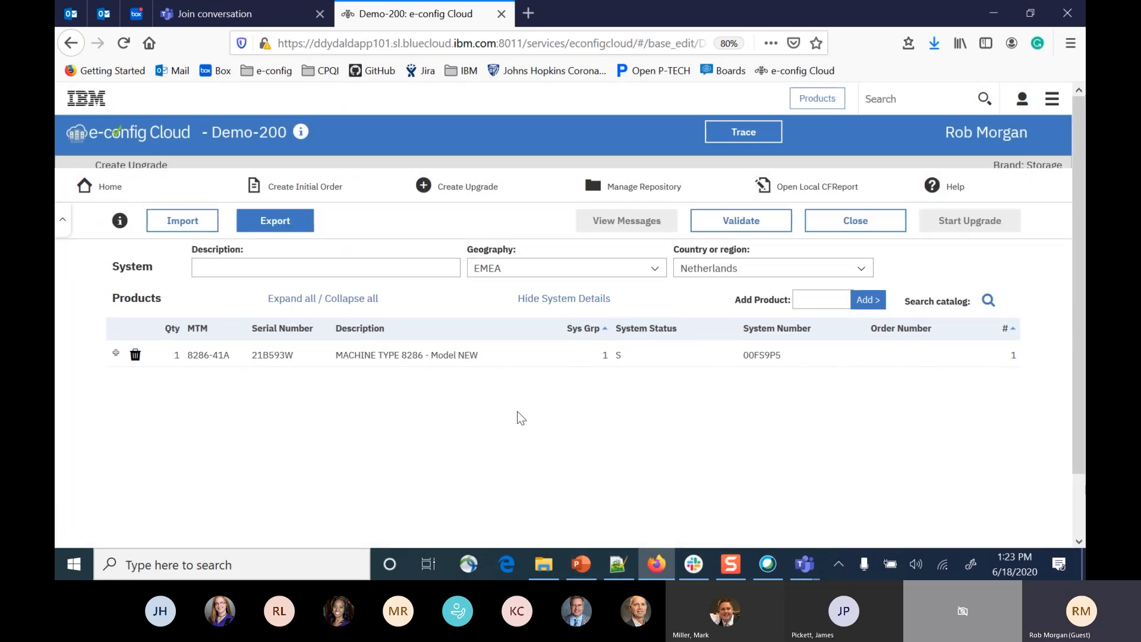
pyautogui.click(116, 361)
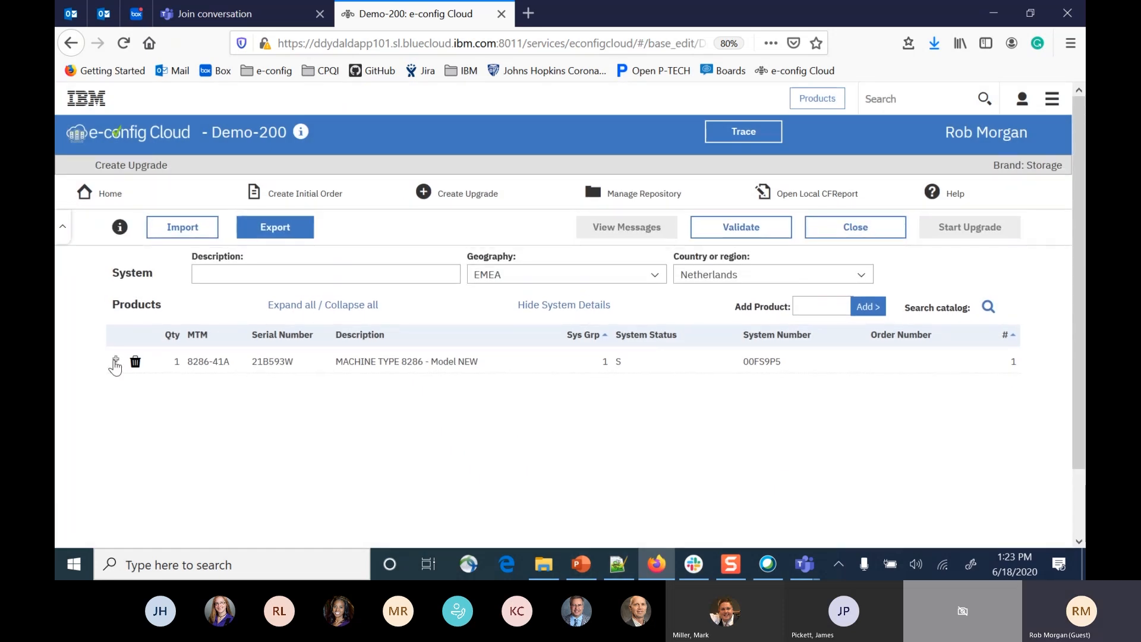
pyautogui.scroll(-2, 285, 428)
pyautogui.scroll(-2, 287, 428)
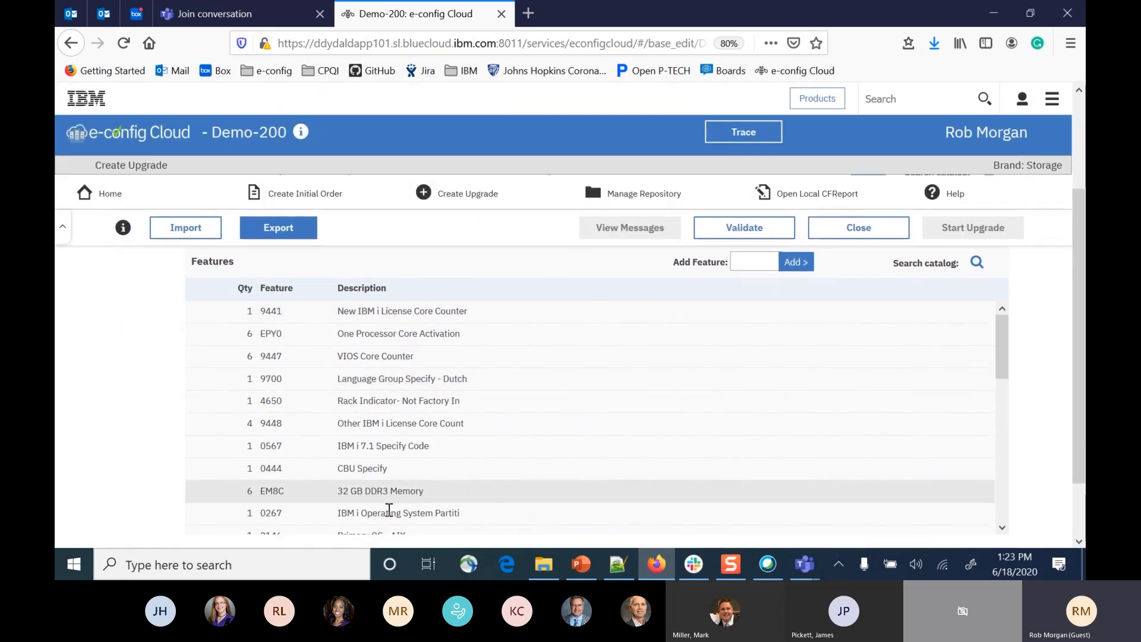
pyautogui.scroll(4, 387, 511)
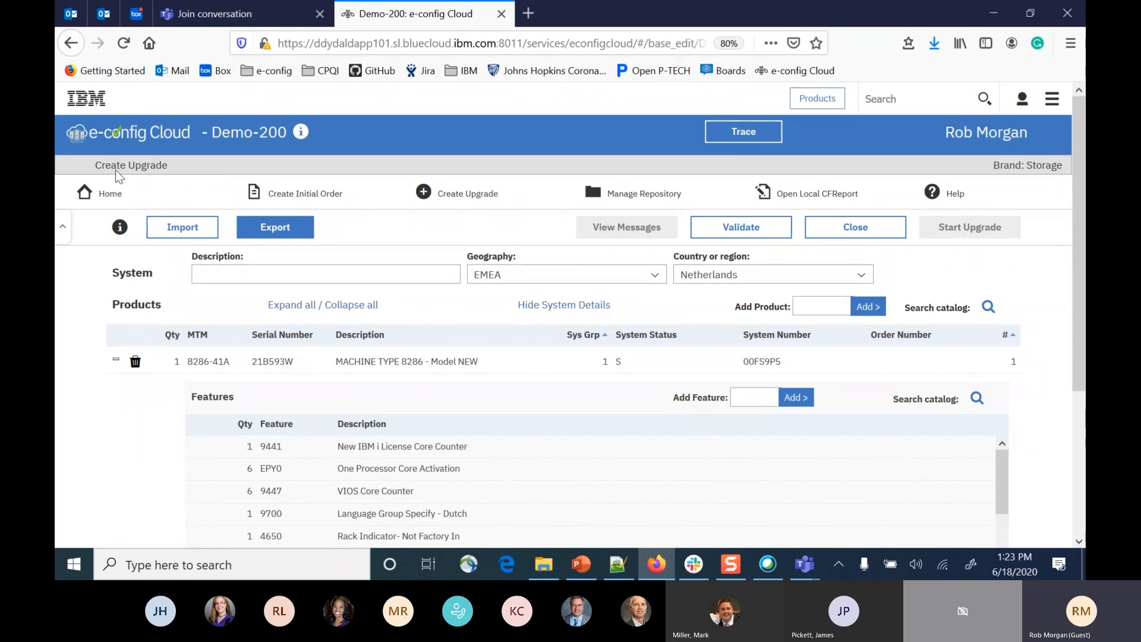
pyautogui.click(126, 46)
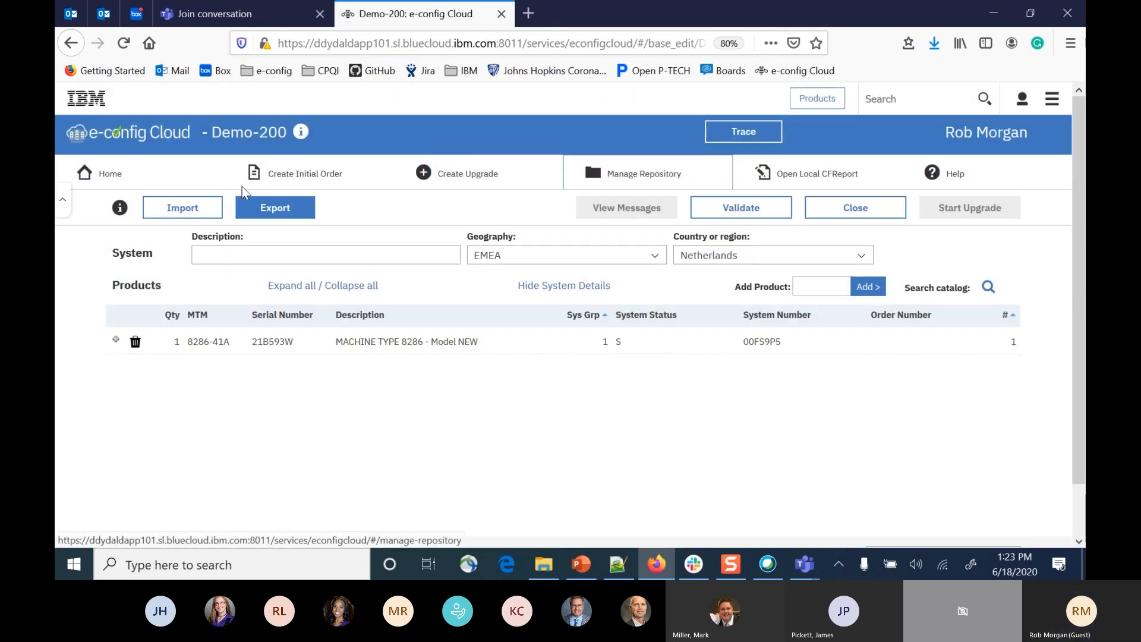
# Reopen e-config Cloud in a new tab from the 8011 QA link on the BlueCloud Environments wiki page, and close the Demo-200 tab.
pyautogui.click(110, 180)
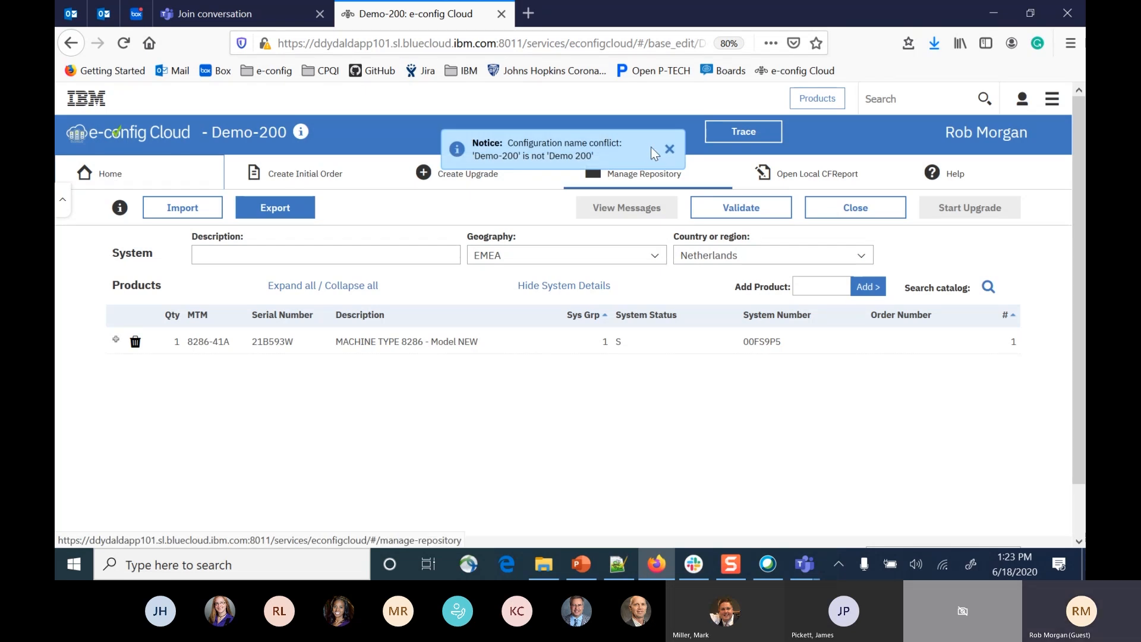
pyautogui.hotkey('ctrl', 't')
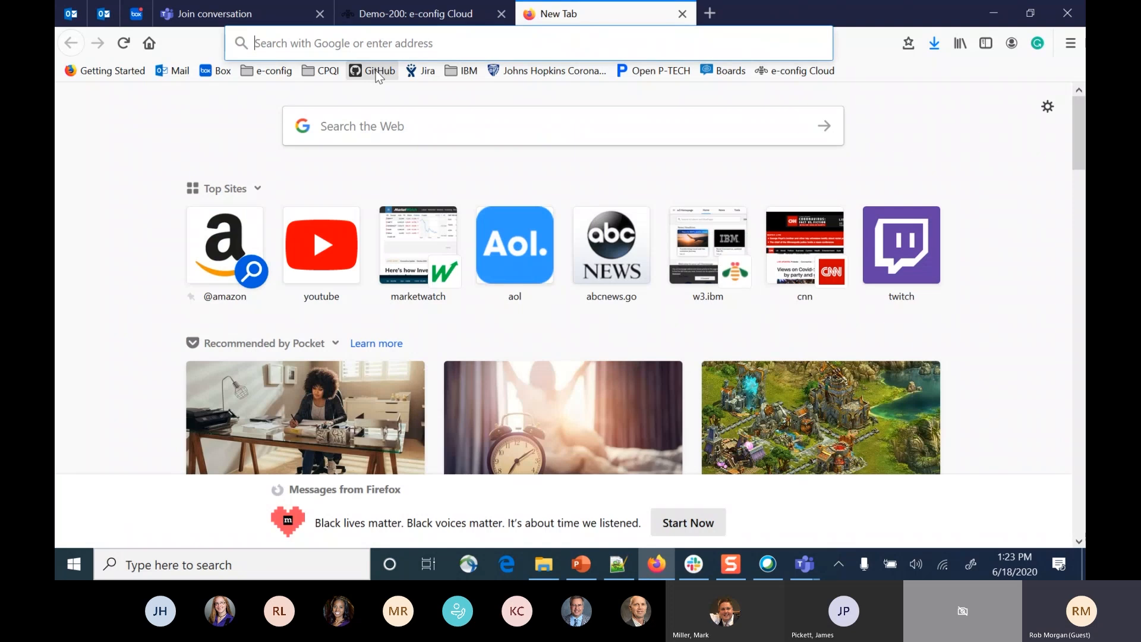
pyautogui.click(320, 71)
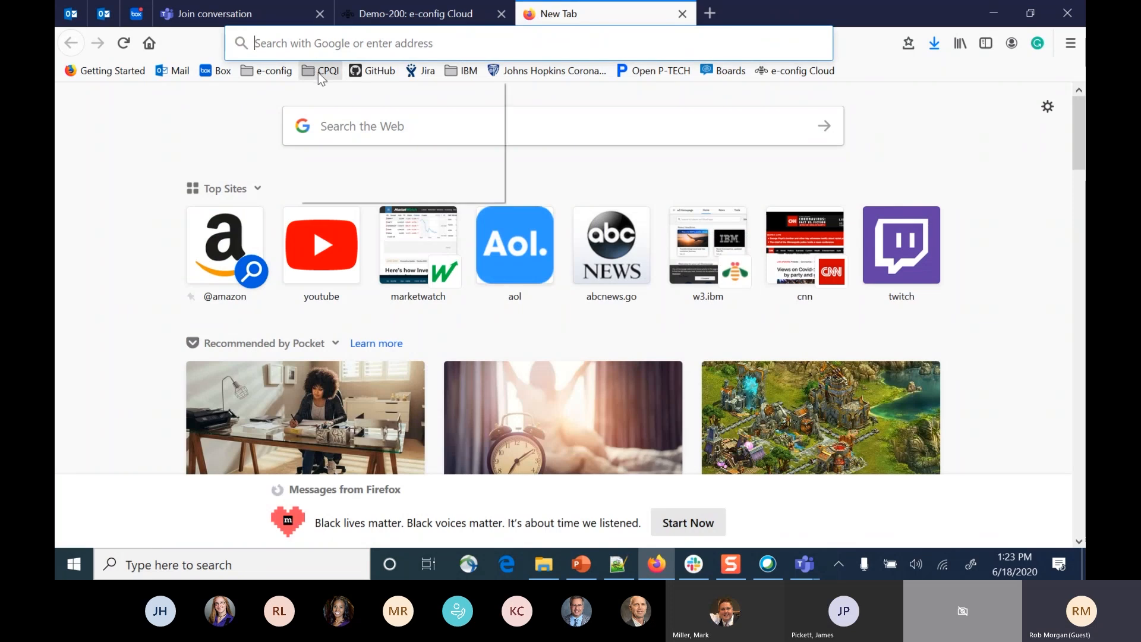
pyautogui.click(379, 72)
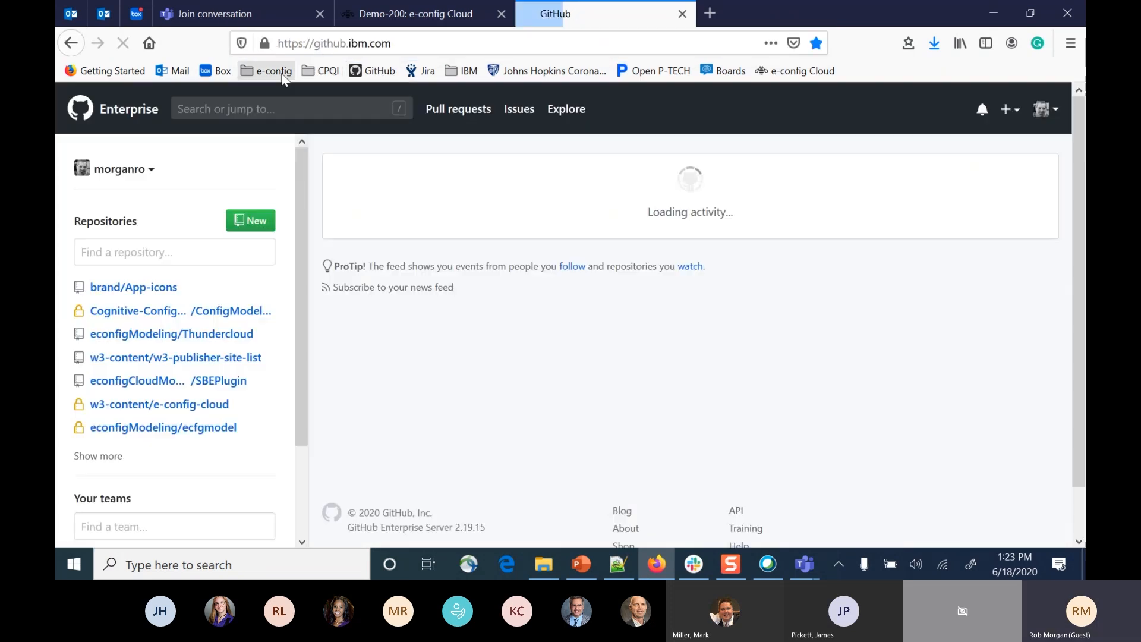
pyautogui.click(283, 76)
pyautogui.click(277, 122)
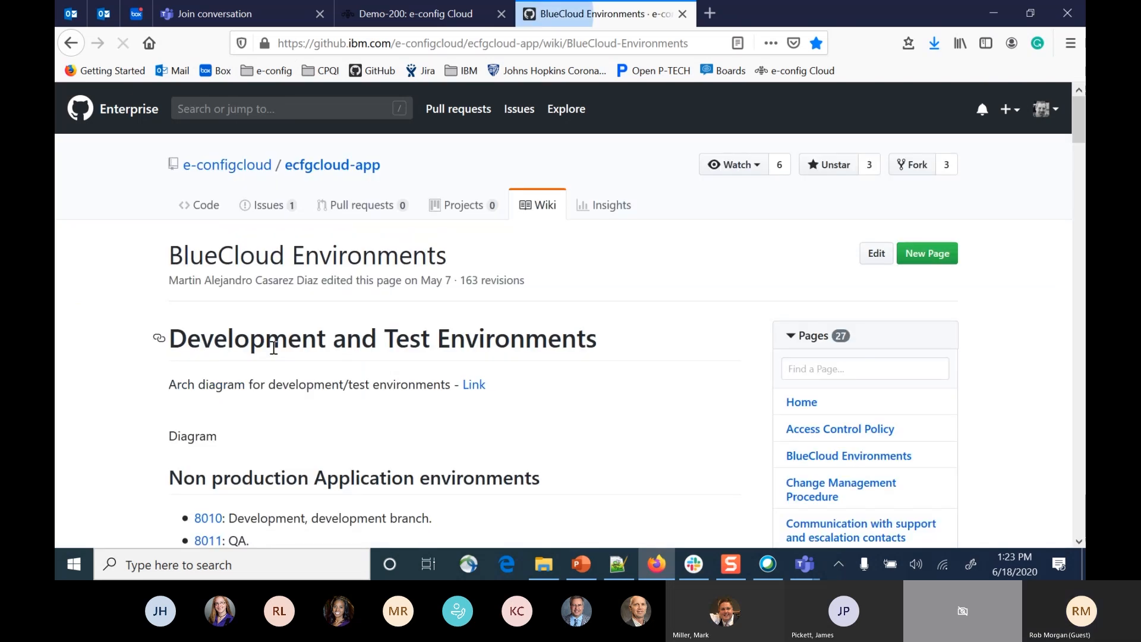
pyautogui.scroll(-3, 274, 348)
pyautogui.click(204, 373)
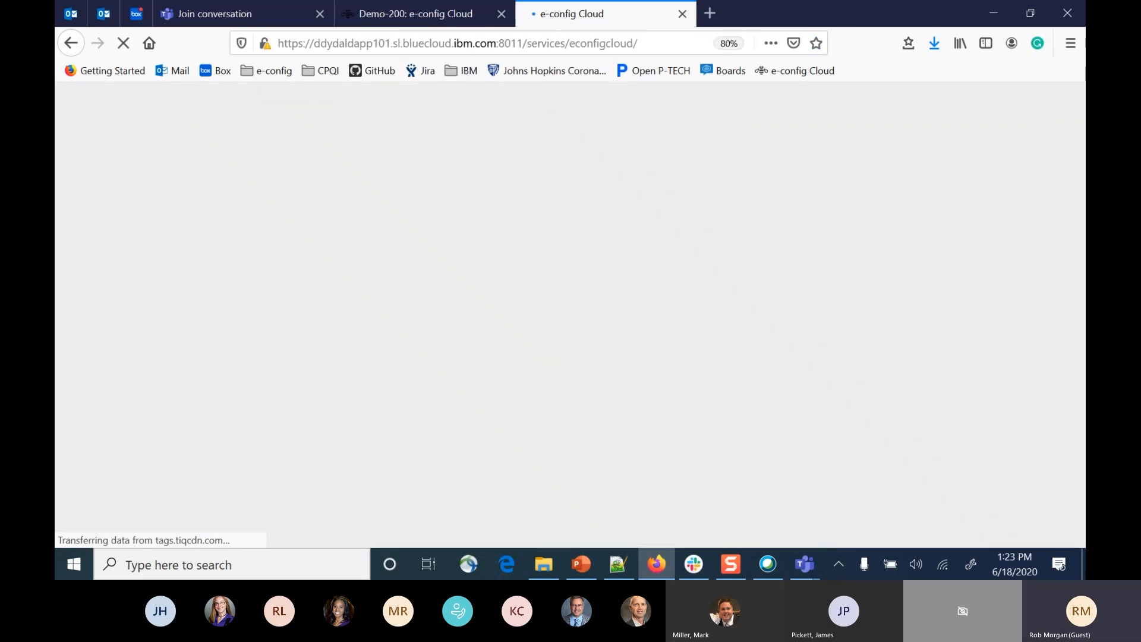
pyautogui.click(501, 14)
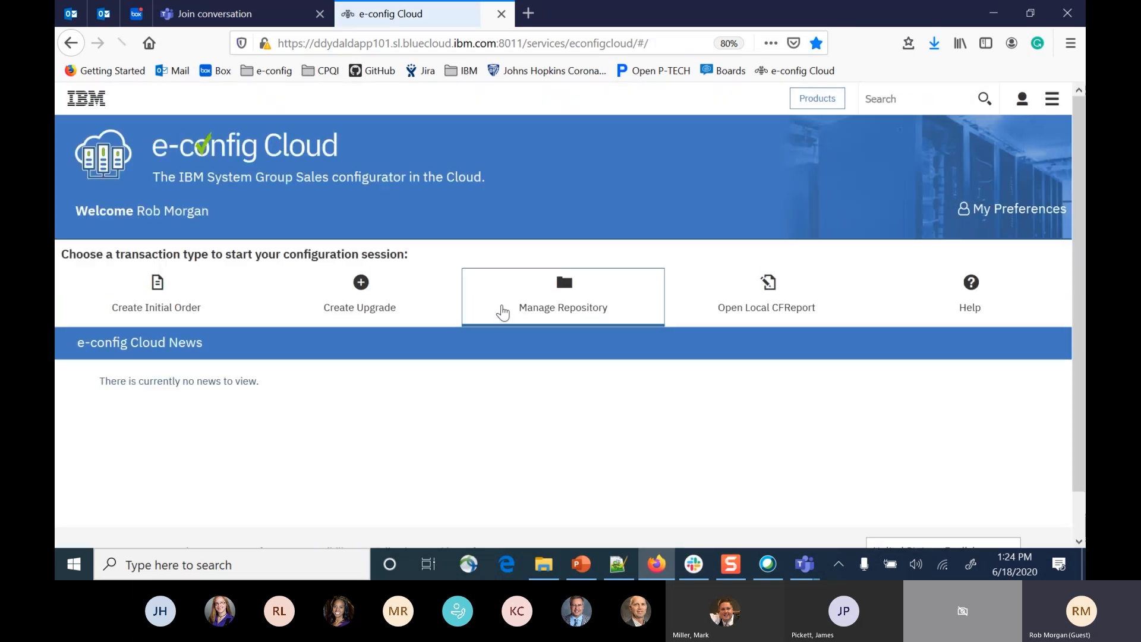
# Open the configuration repository and look through the folders and configurations owned by me.
pyautogui.click(576, 300)
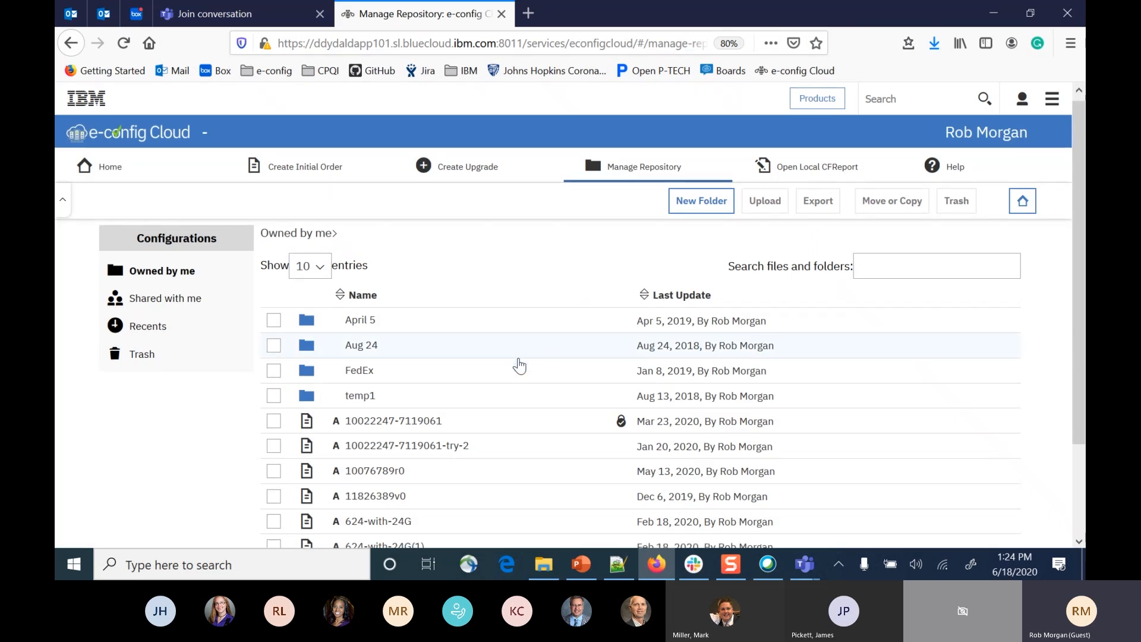
pyautogui.scroll(-2, 519, 365)
pyautogui.scroll(-1, 519, 365)
pyautogui.scroll(2, 518, 365)
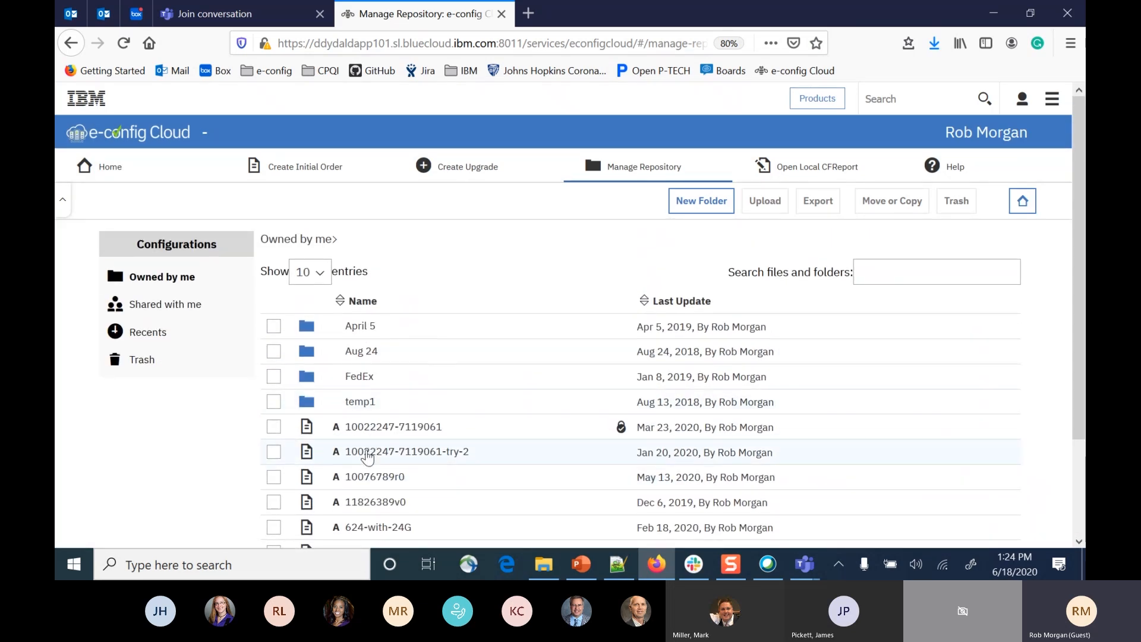
pyautogui.scroll(-1, 369, 460)
pyautogui.scroll(2, 369, 460)
pyautogui.scroll(-3, 381, 440)
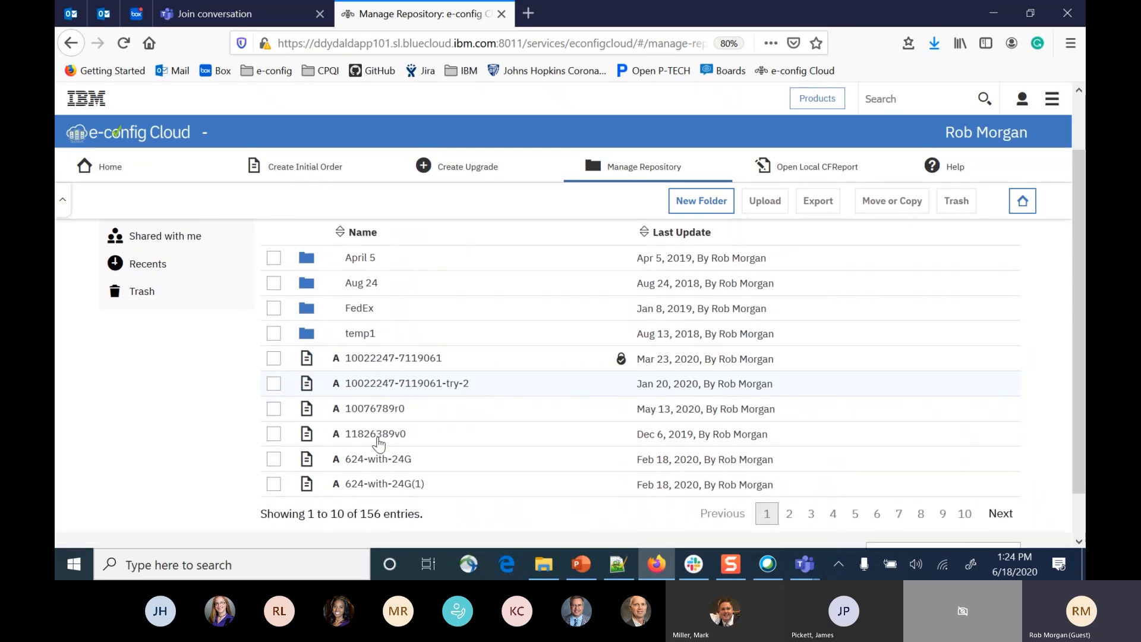
pyautogui.scroll(2, 380, 443)
# Show page 2 of the configurations sorted by last update, and select the May13 configuration.
pyautogui.click(789, 530)
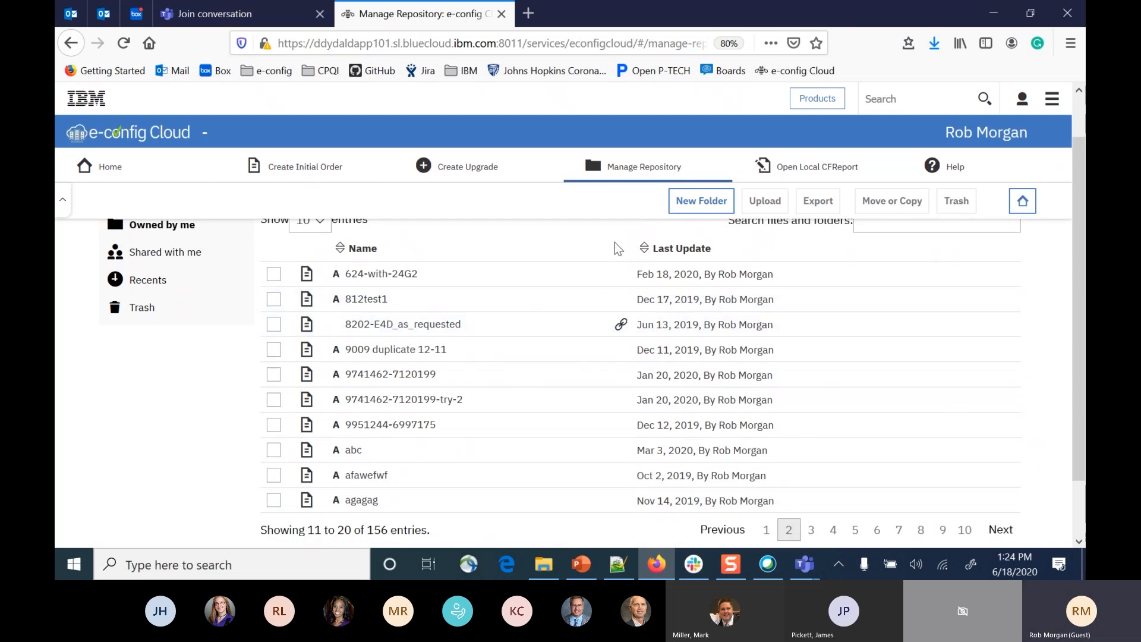
pyautogui.click(645, 248)
pyautogui.scroll(1, 511, 306)
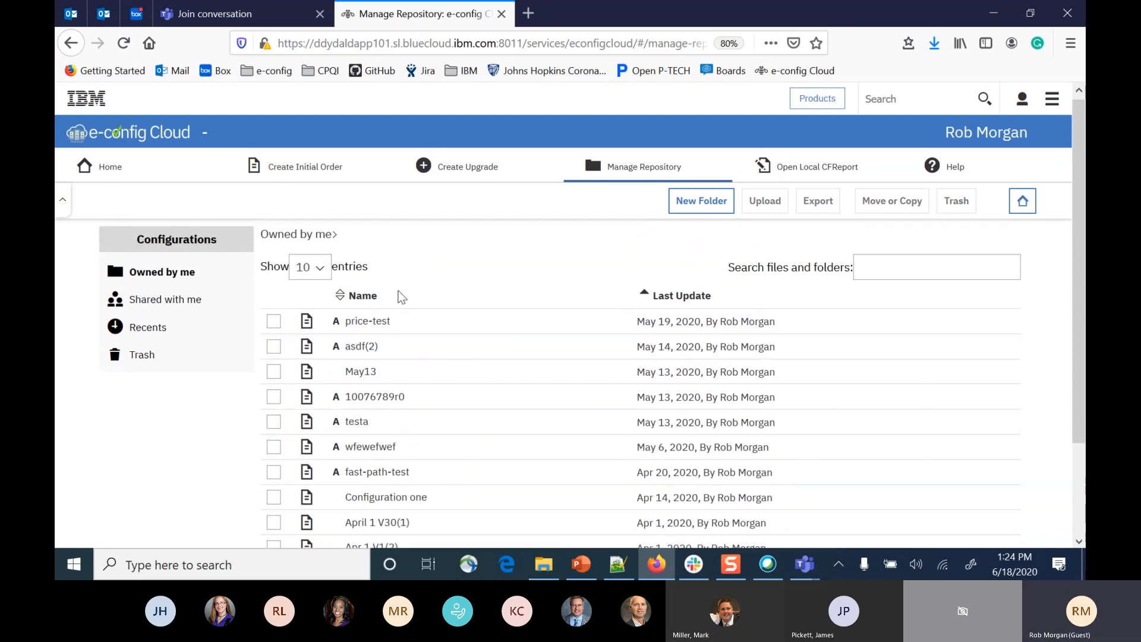
pyautogui.click(370, 380)
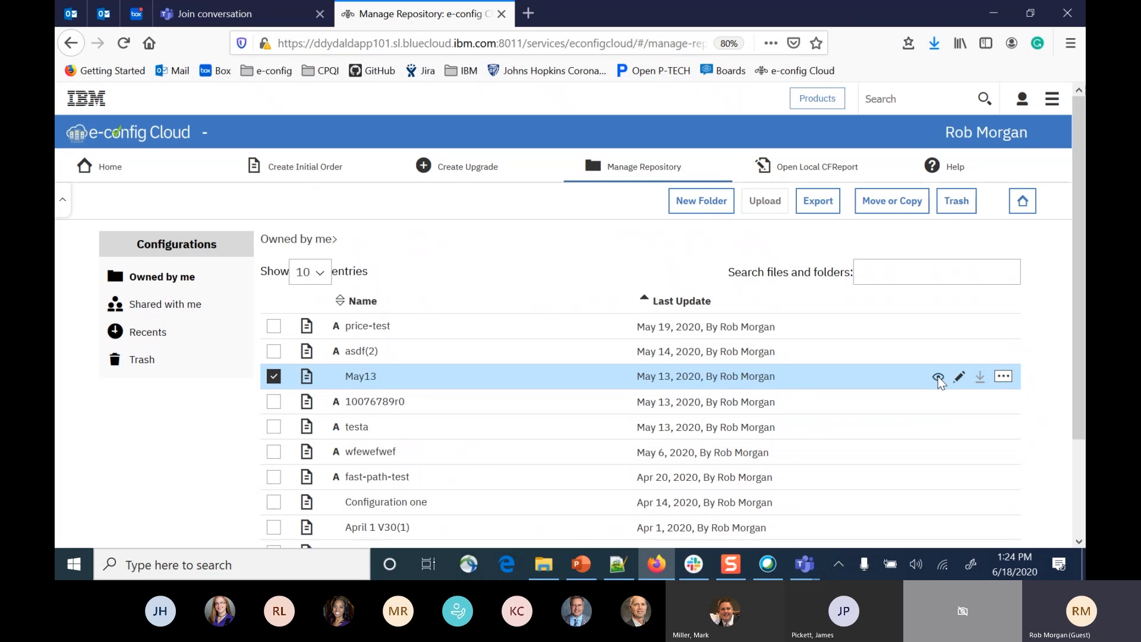
# Look over the export options for the May13 configuration, including the CFR file type, and cancel the export.
pyautogui.click(1004, 376)
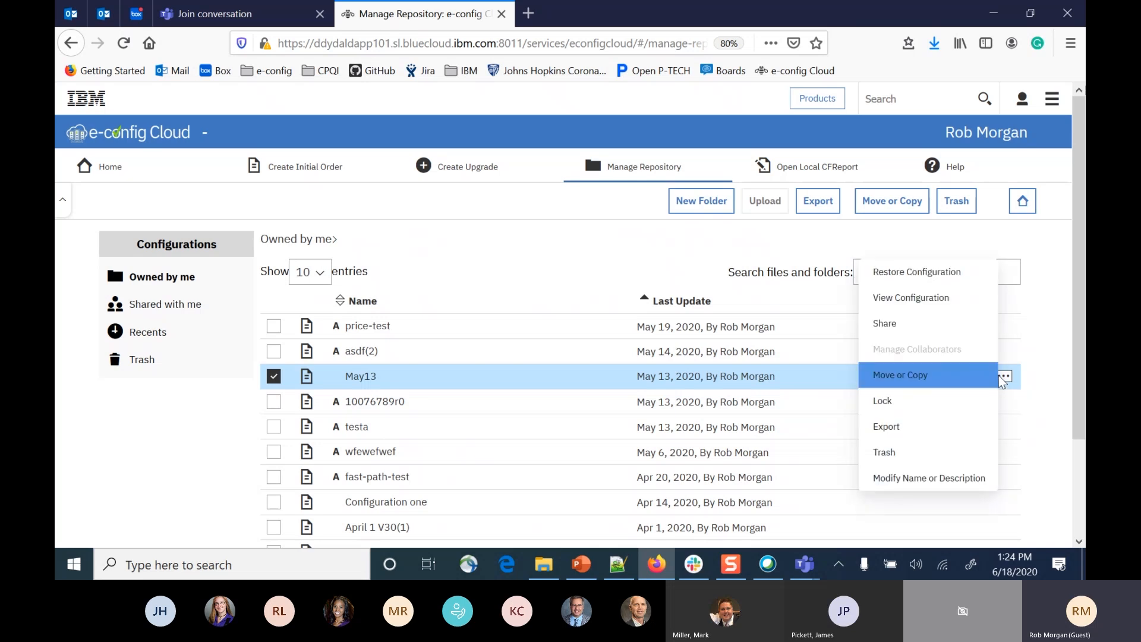
pyautogui.click(891, 433)
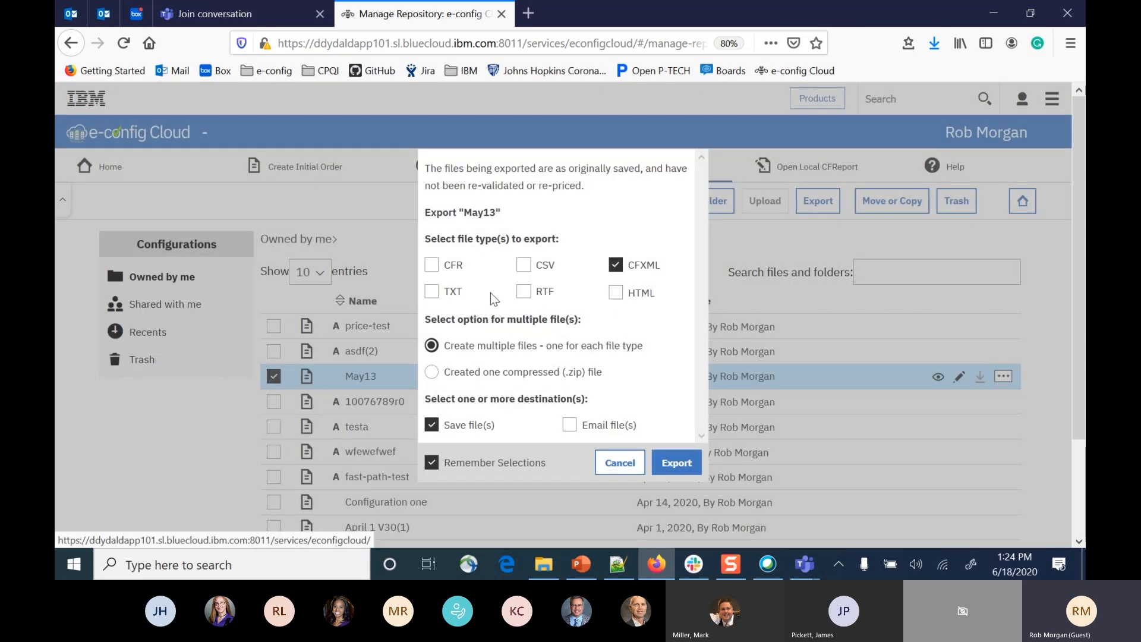
pyautogui.click(432, 266)
pyautogui.click(620, 463)
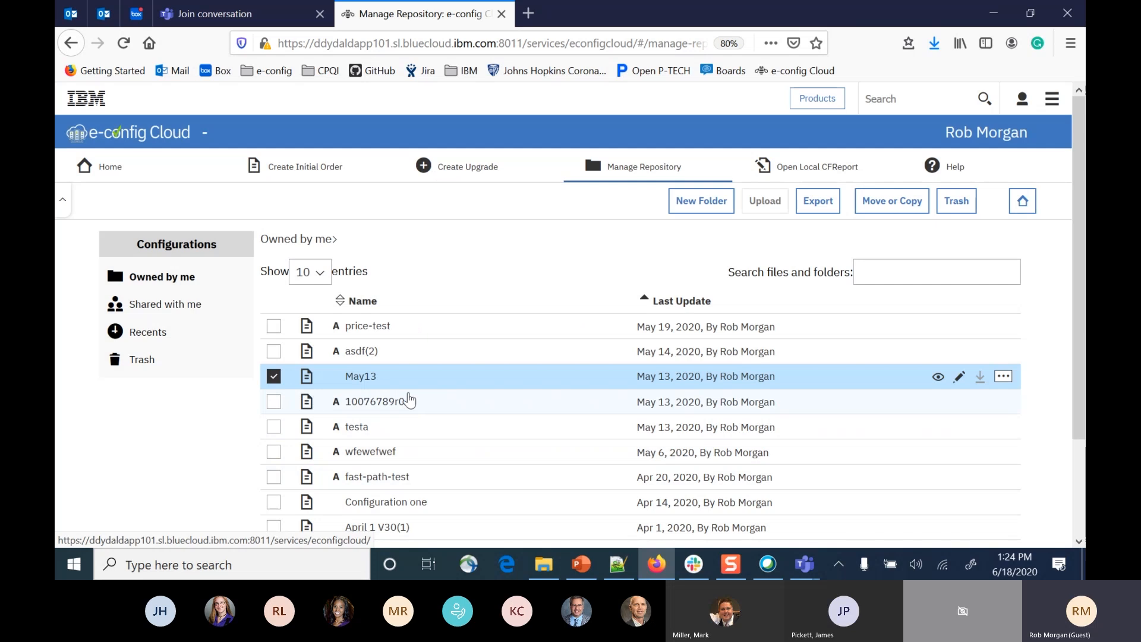
# Share the May13 configuration as Collaborator with a colleague by entering the colleague's IBM ID.
pyautogui.click(1009, 377)
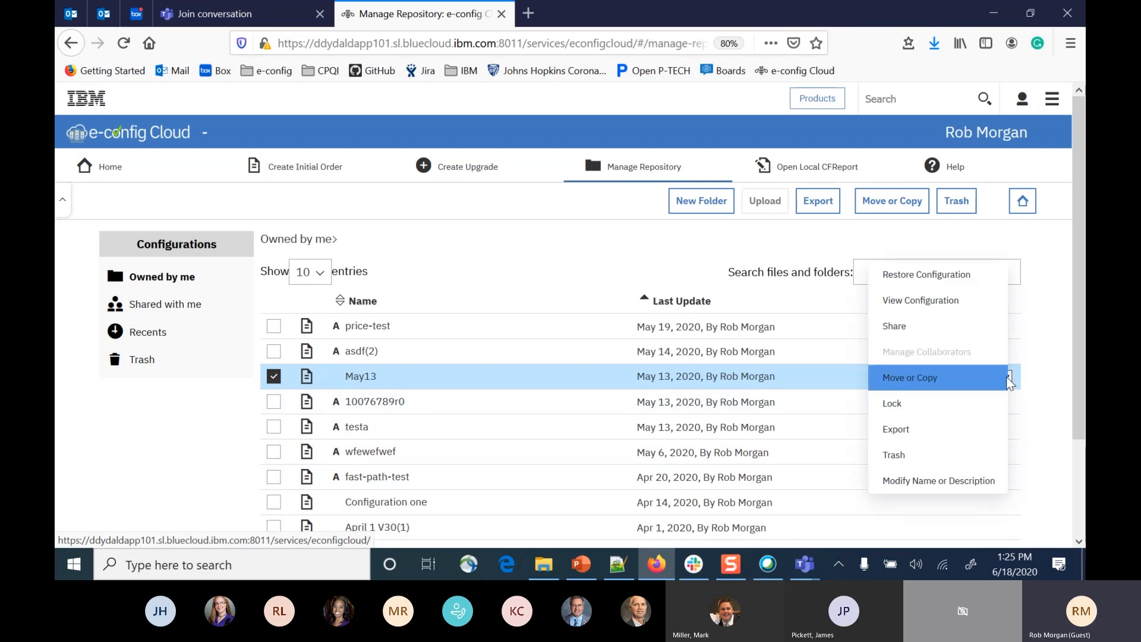
pyautogui.click(904, 334)
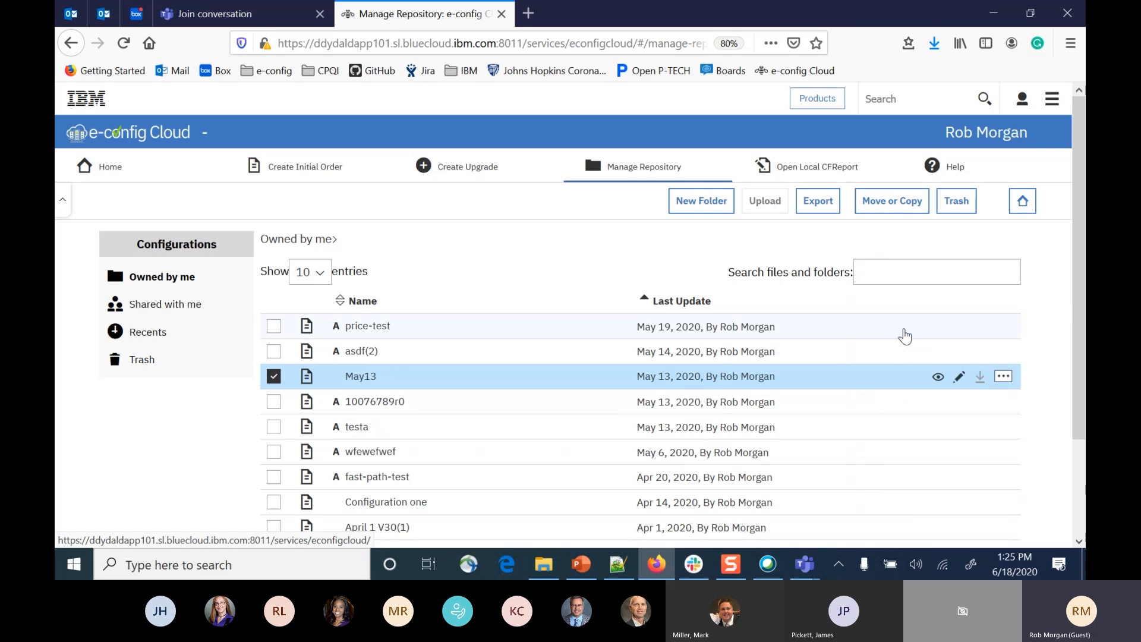
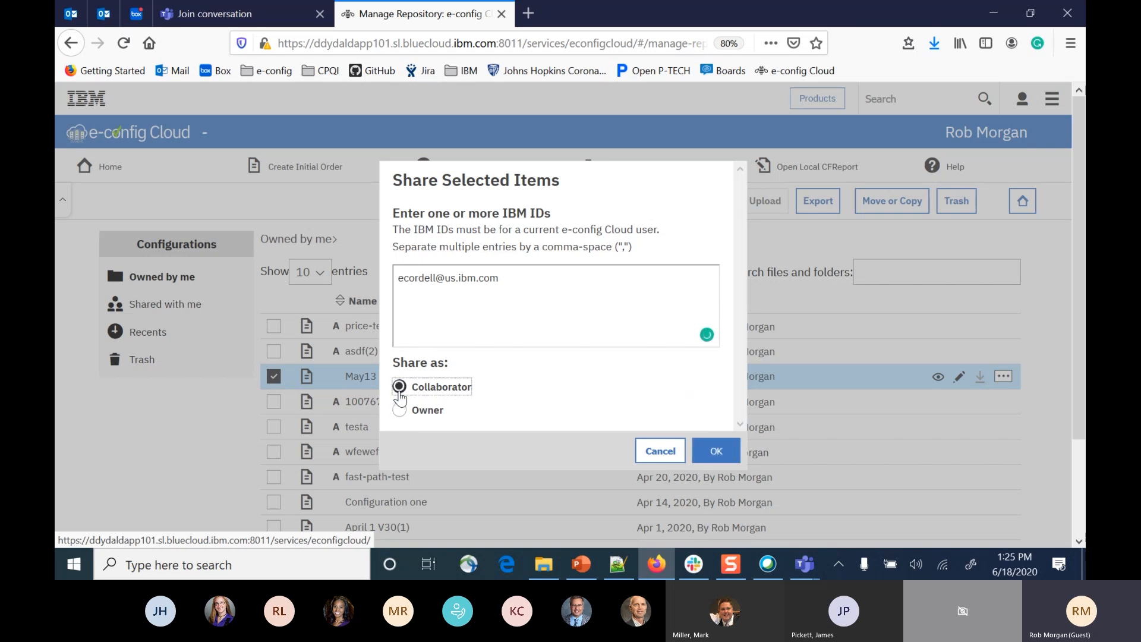
pyautogui.click(718, 451)
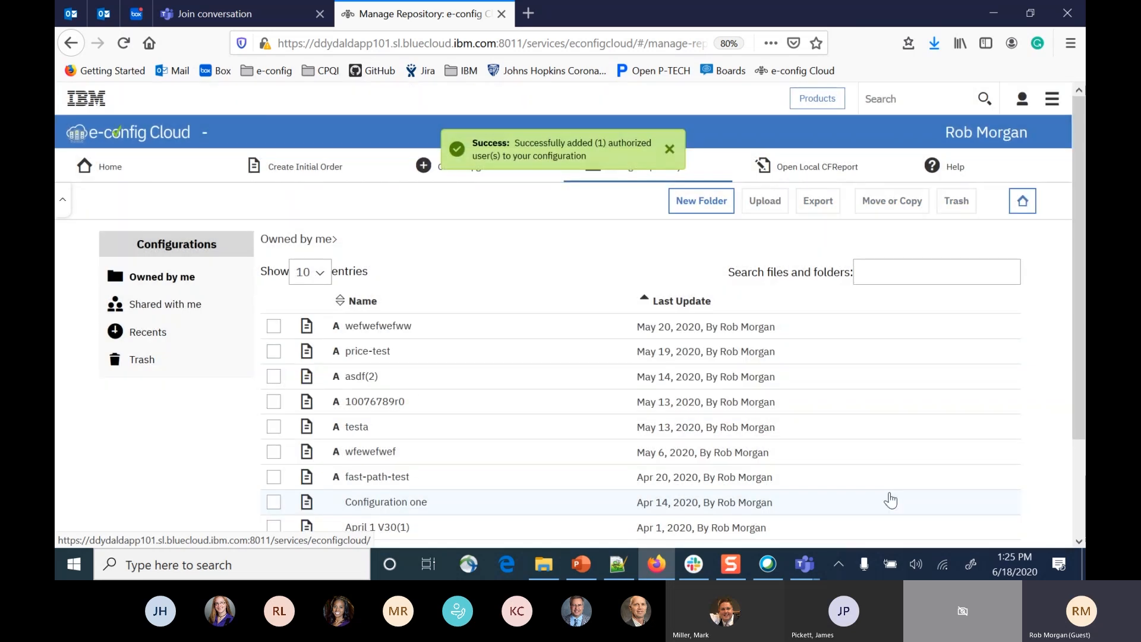
# Browse a colleague's folder among the items shared with me and select the IBMi-MES-NEWSYS configuration.
pyautogui.scroll(-3, 736, 480)
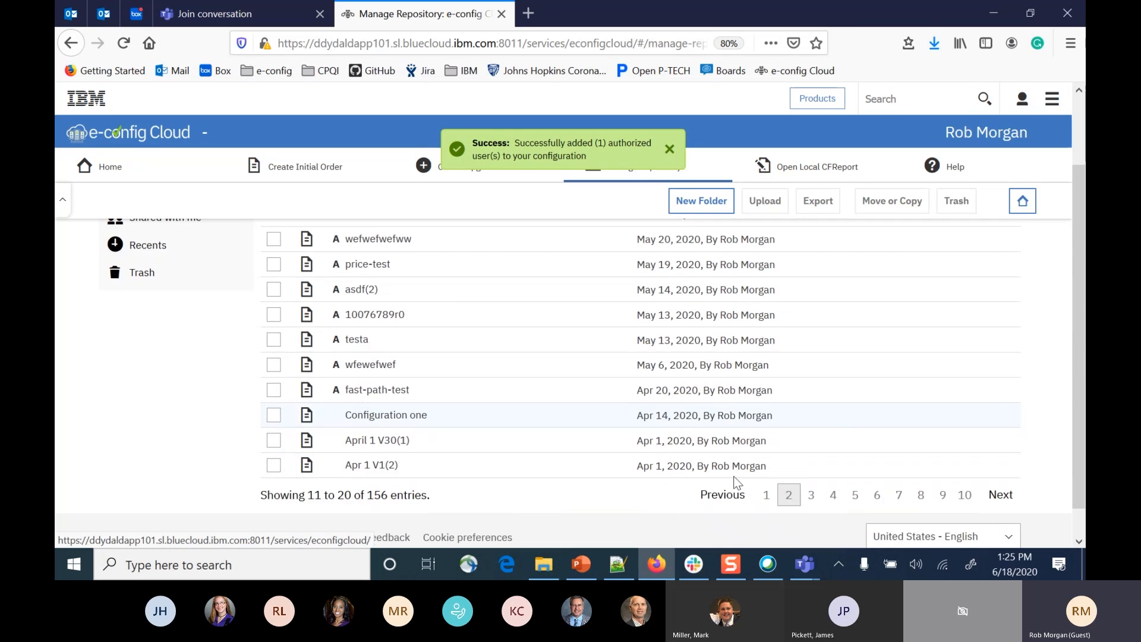
pyautogui.scroll(3, 736, 480)
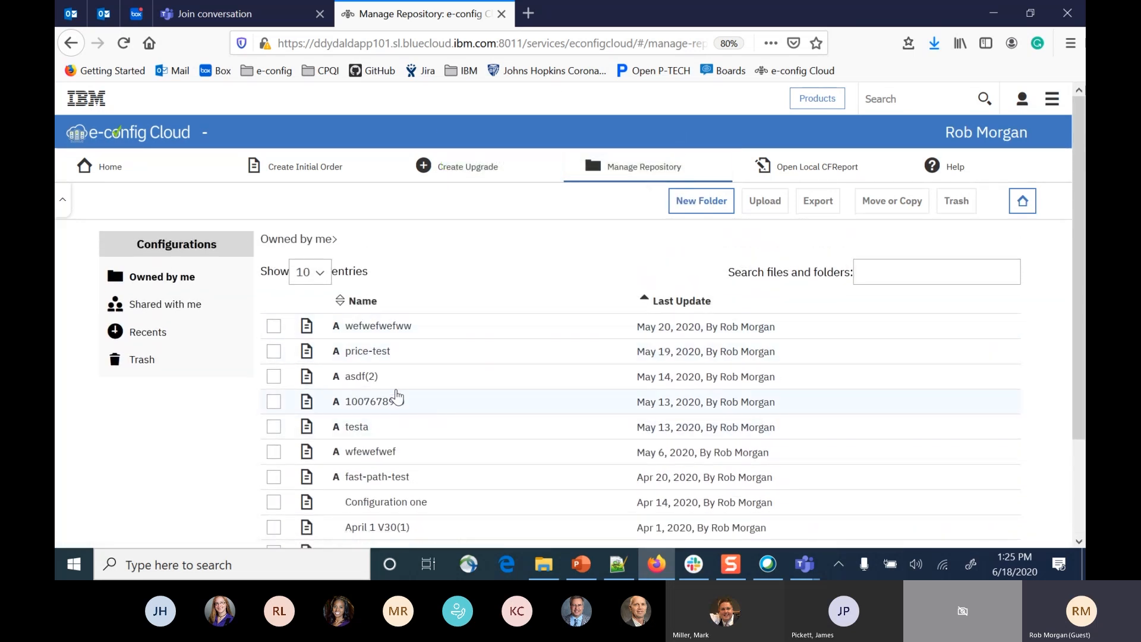
pyautogui.click(147, 308)
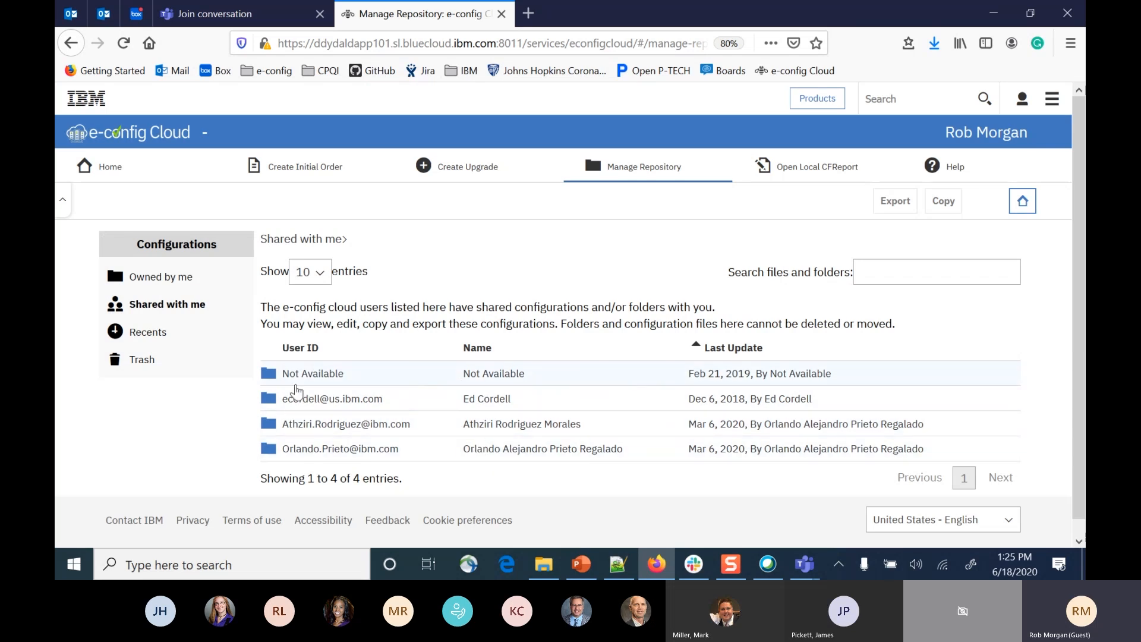
pyautogui.click(265, 401)
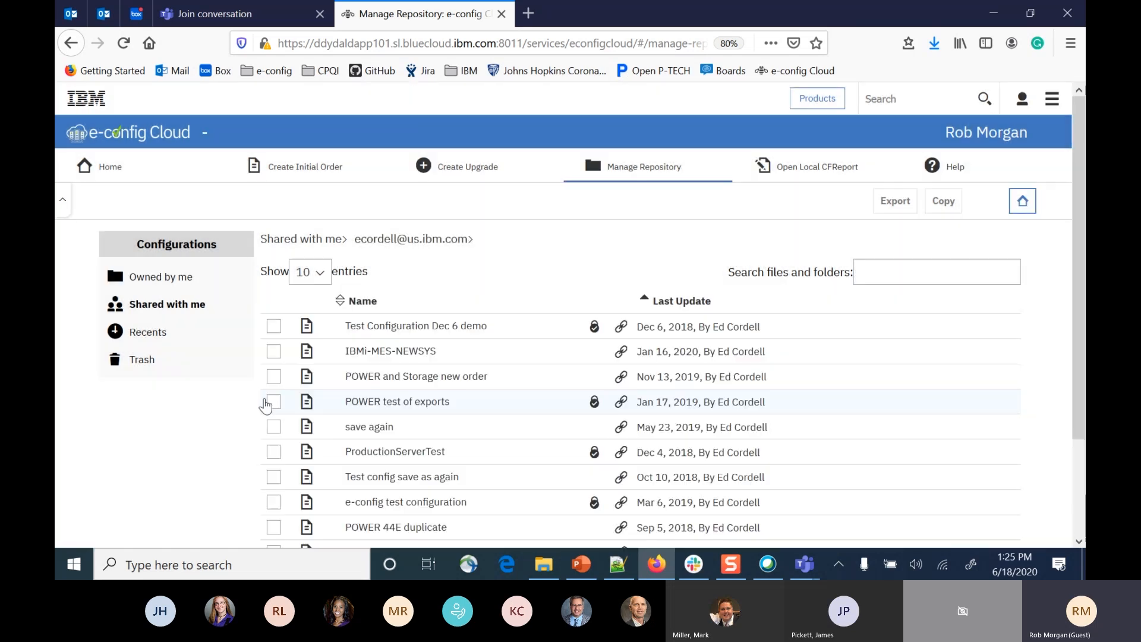
pyautogui.scroll(-3, 504, 437)
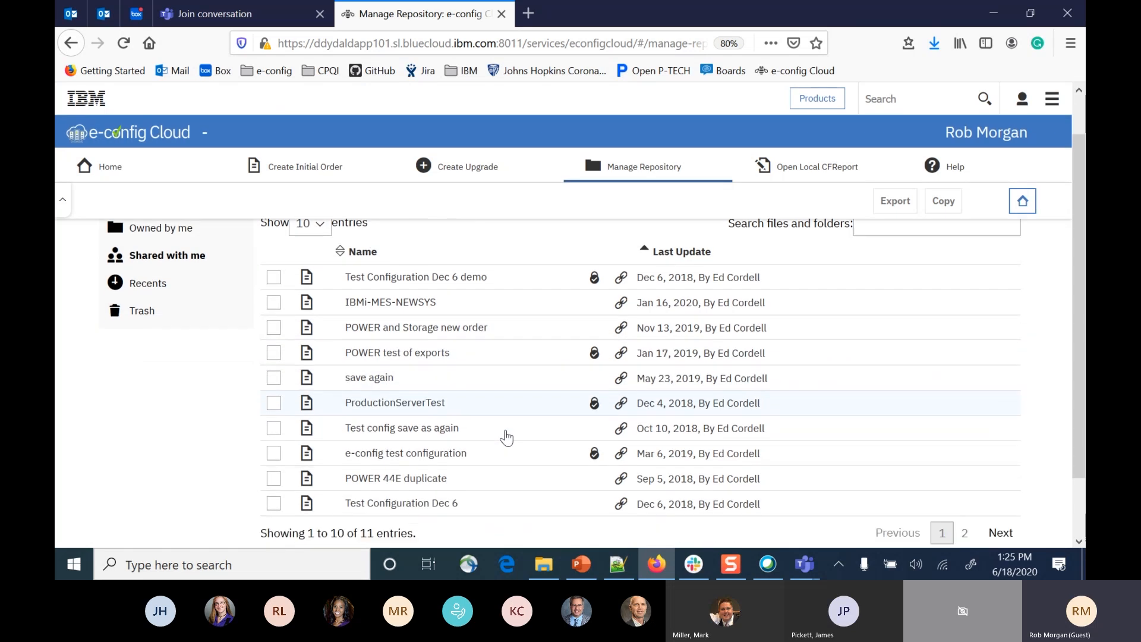
pyautogui.scroll(2, 505, 438)
pyautogui.scroll(1, 506, 438)
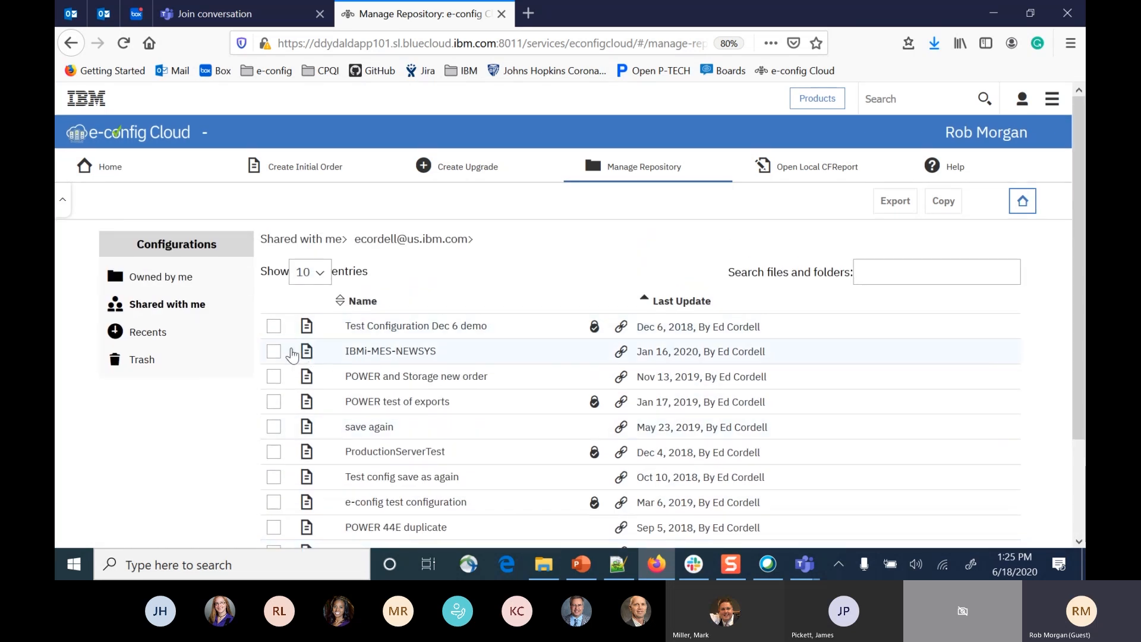
pyautogui.click(273, 352)
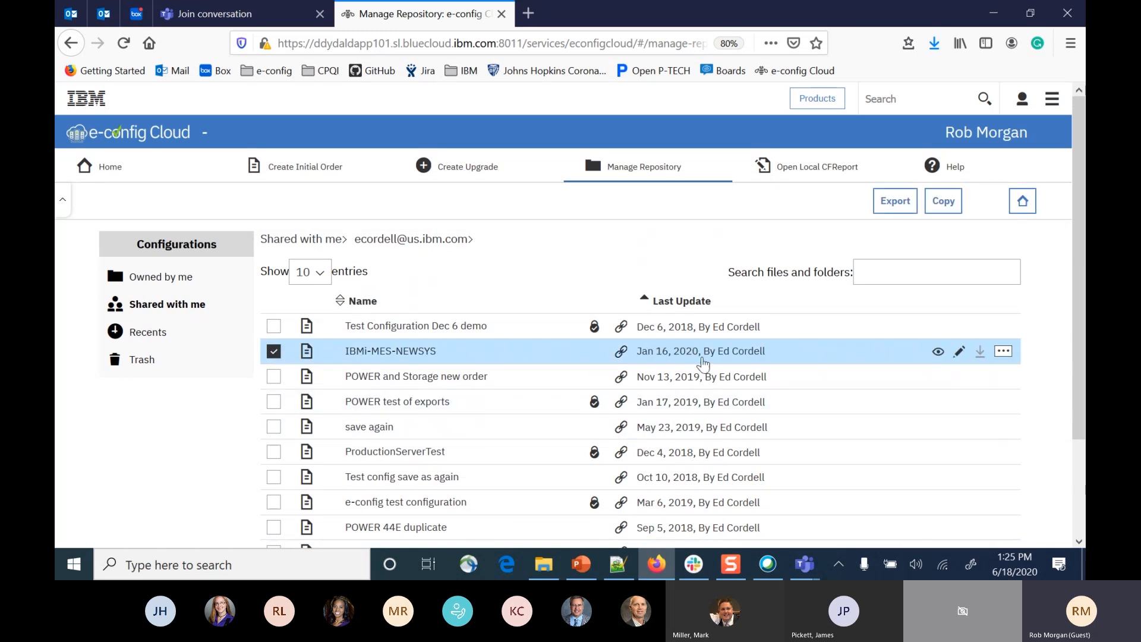
# Return to the e-config Cloud home page, and switch to PowerPoint to show the Schedule slide, number 6.
pyautogui.click(109, 169)
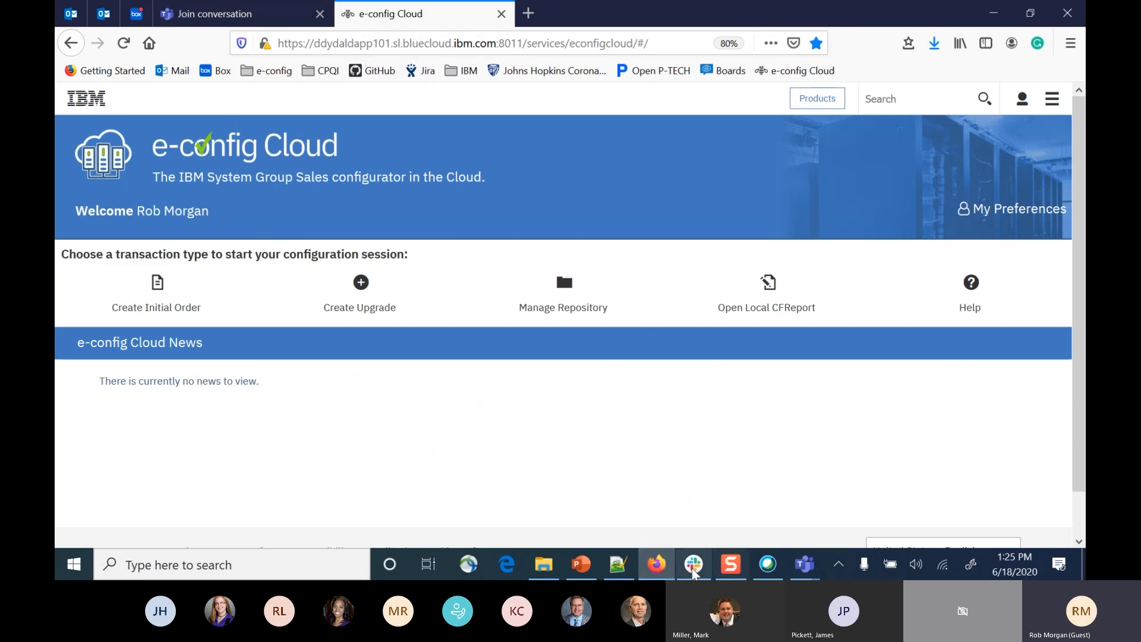
pyautogui.click(576, 567)
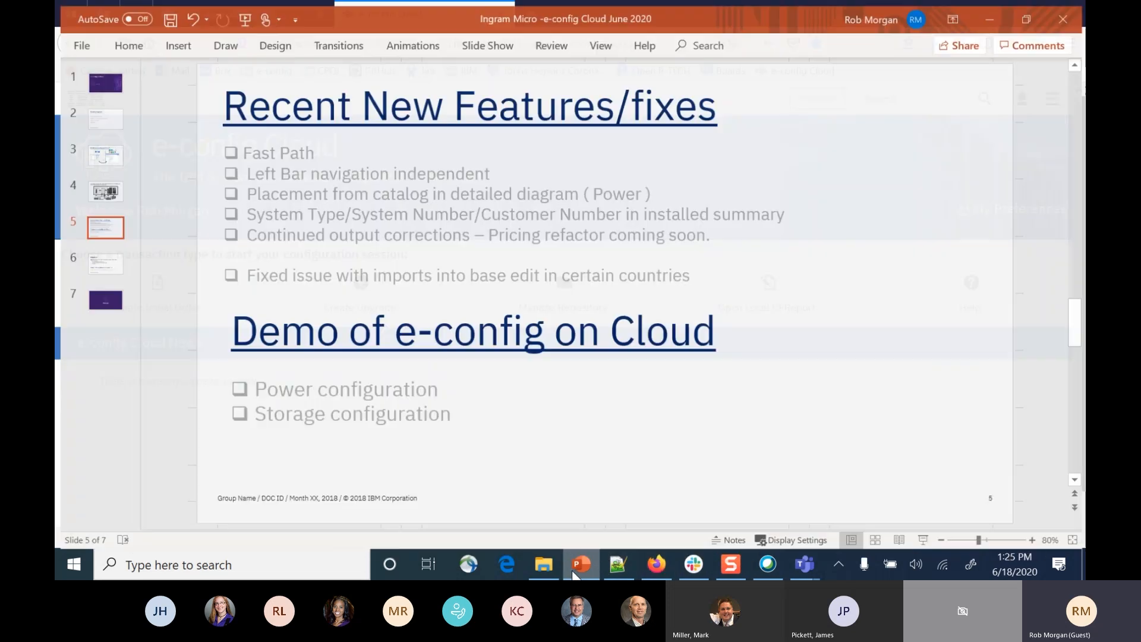
pyautogui.click(102, 259)
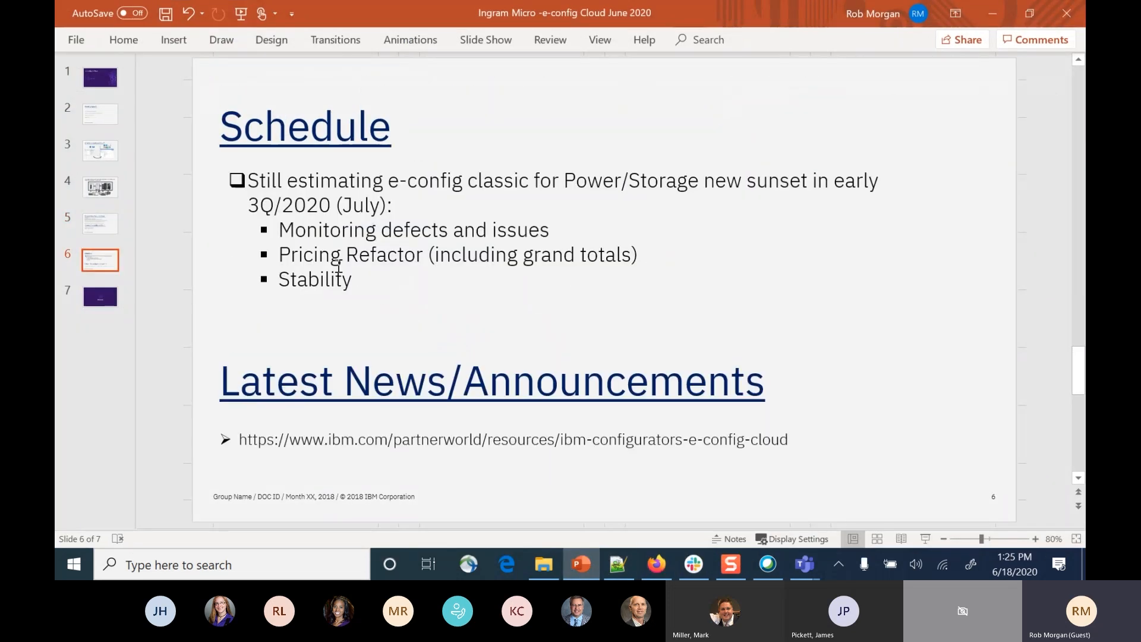